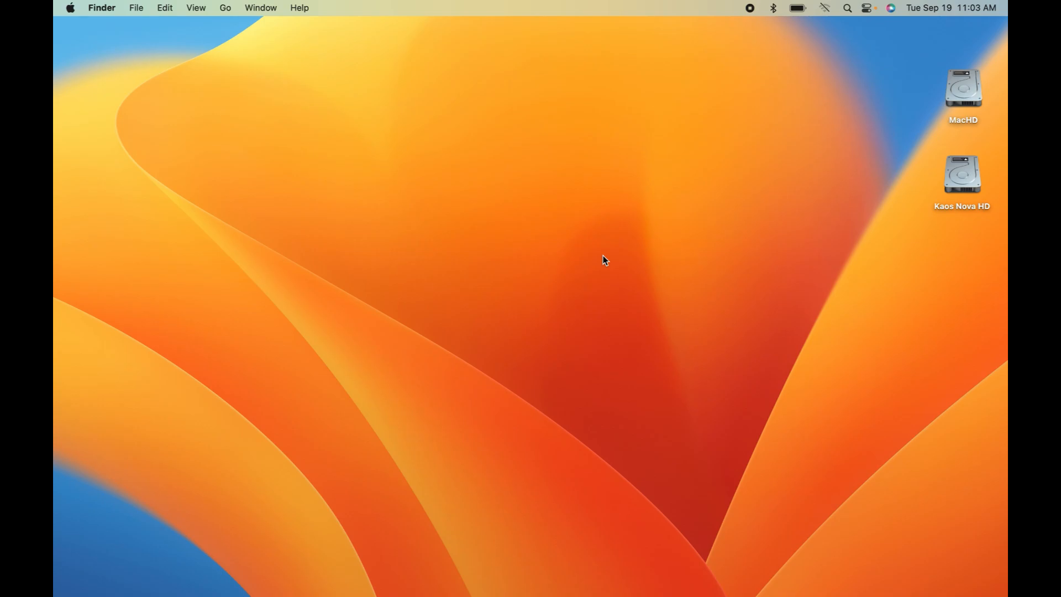
Launch Wondershare Filmora and open the local project Menu Screen.wfp.
mouse_move(493, 594)
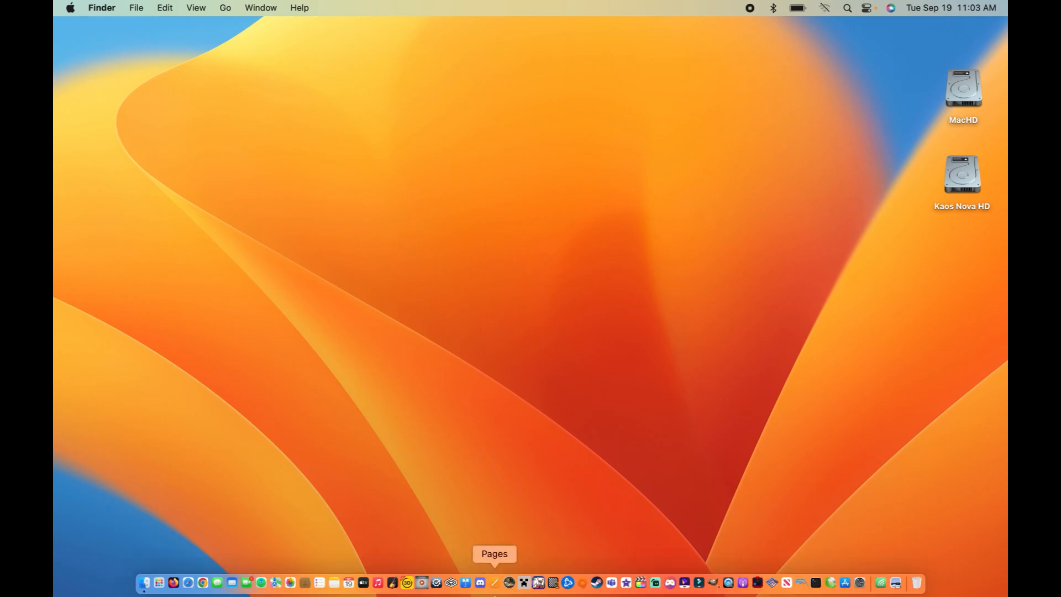
left_click(699, 583)
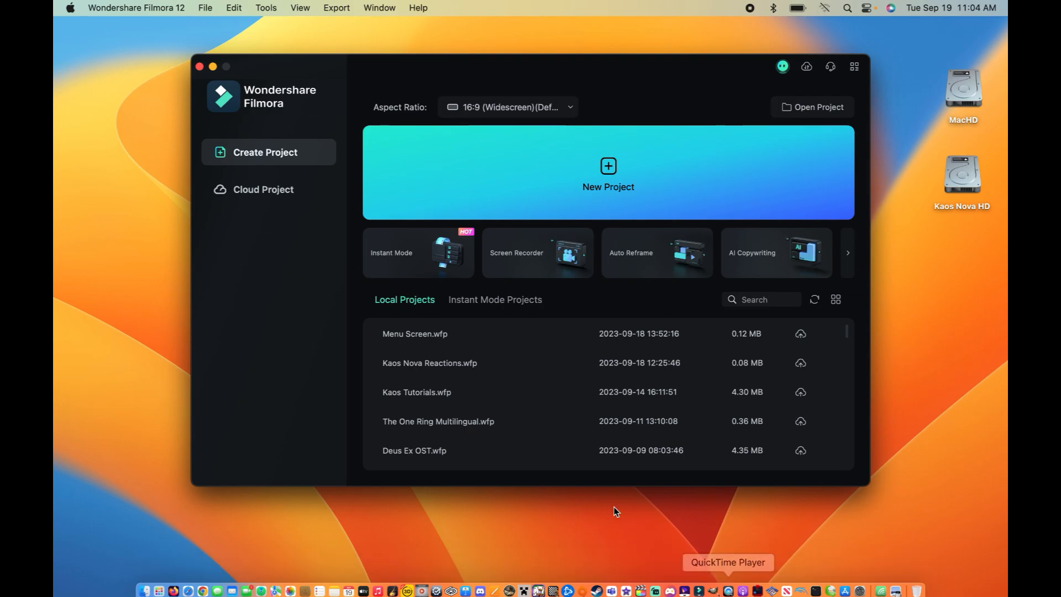
left_click(435, 335)
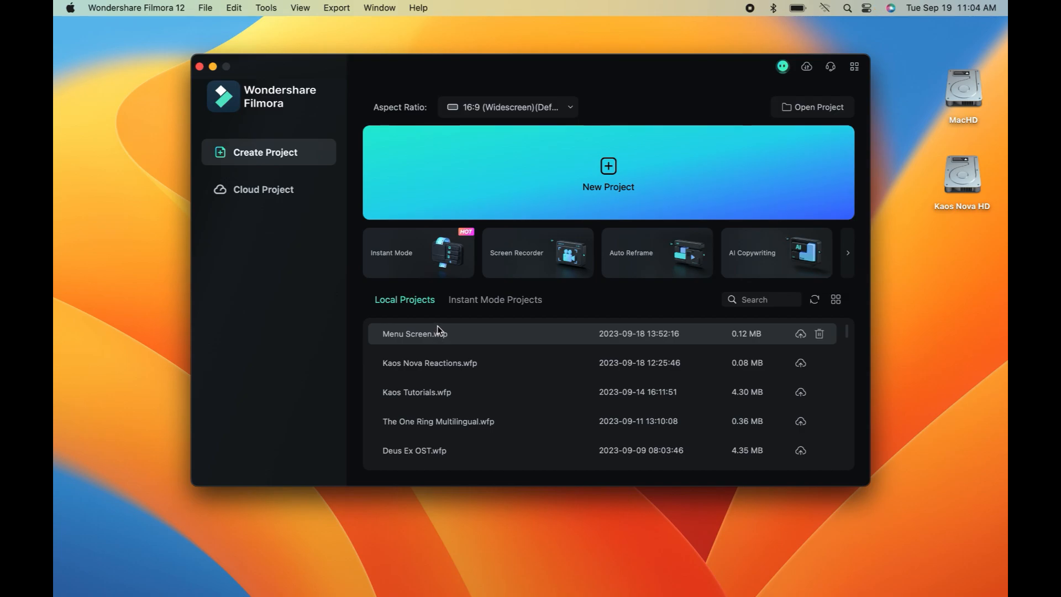
double_click(437, 327)
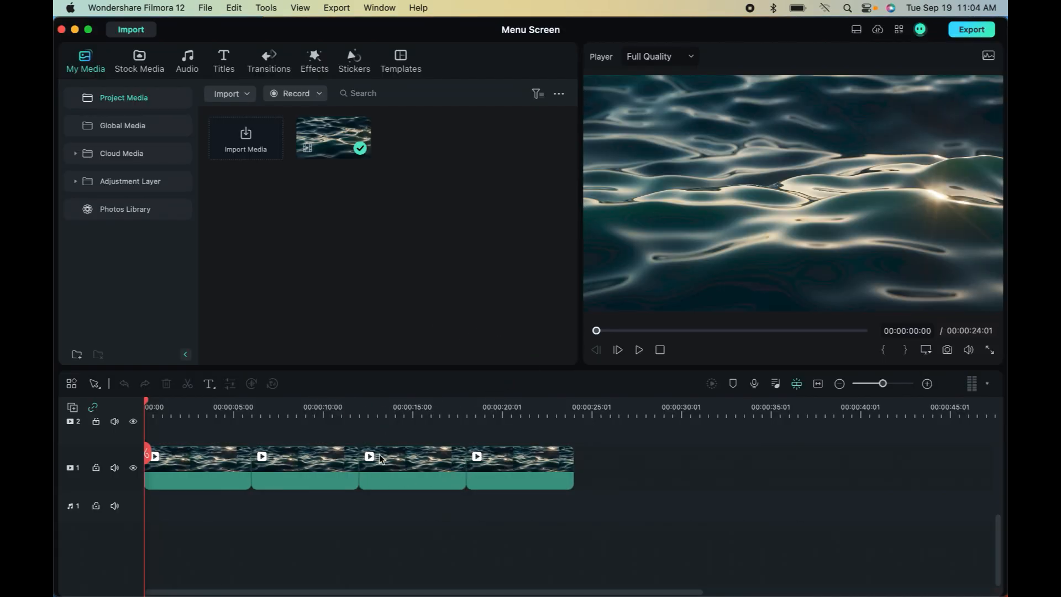
Play a short part of the water background on the timeline to preview it, and pause it.
mouse_move(337, 150)
scroll(305, 463, "up", 5)
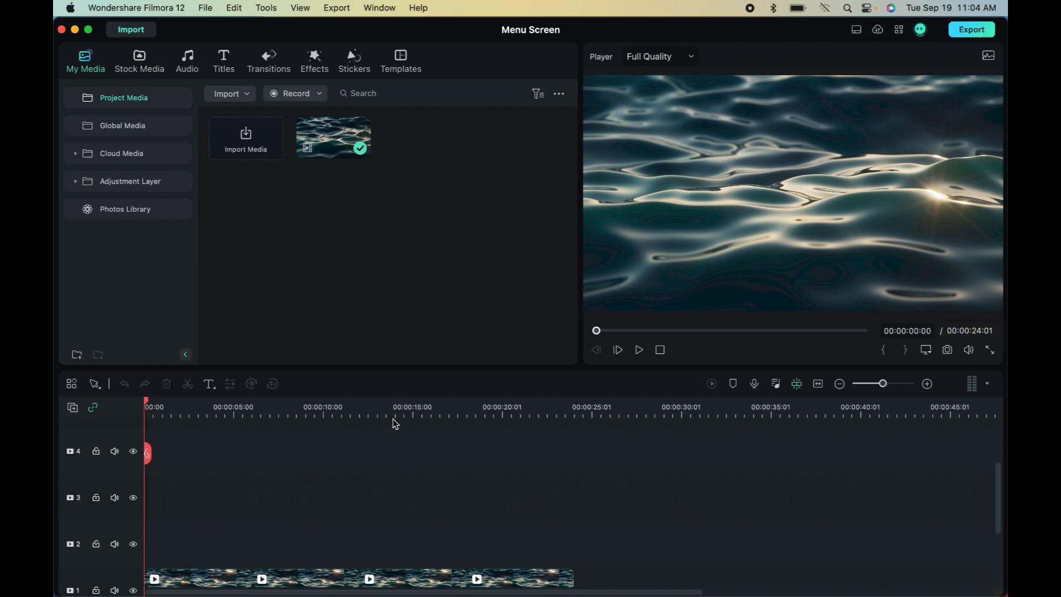
scroll(367, 492, "down", 3)
key("space")
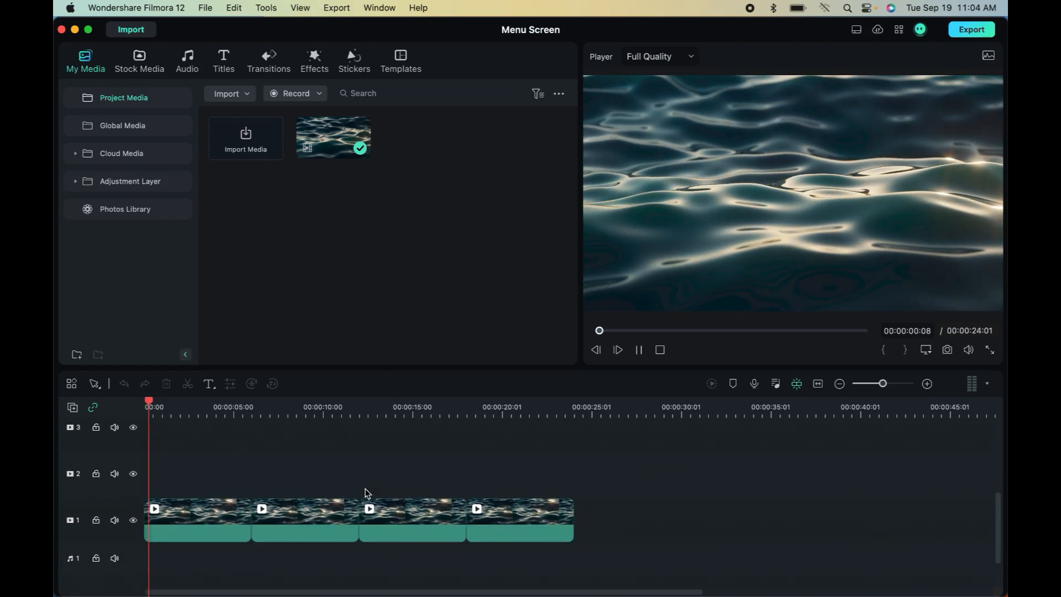
key("space")
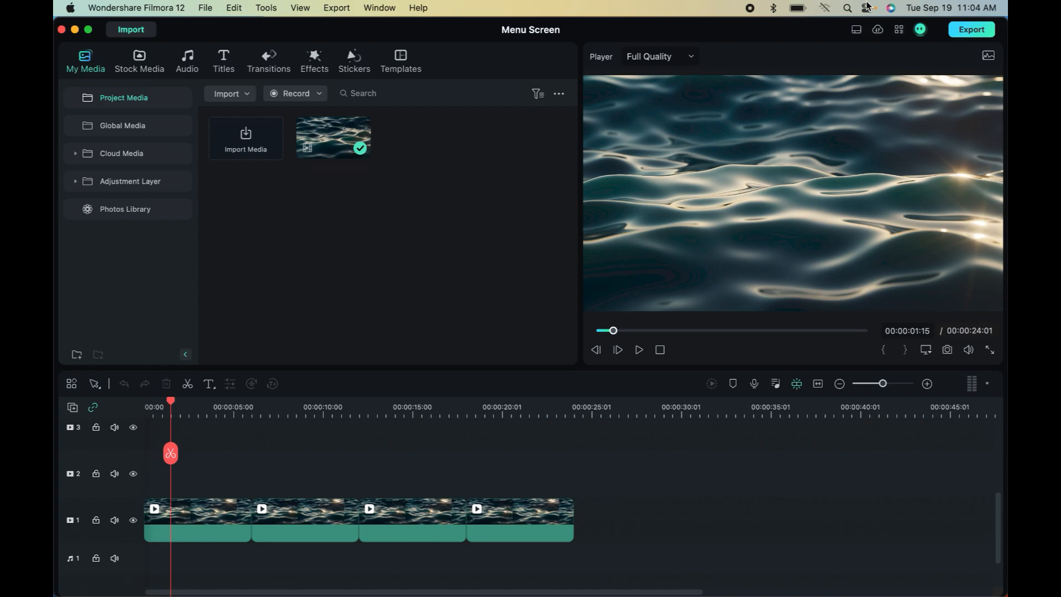
Search the Mac for "icons" and open the Icons folder in Finder.
left_click(848, 7)
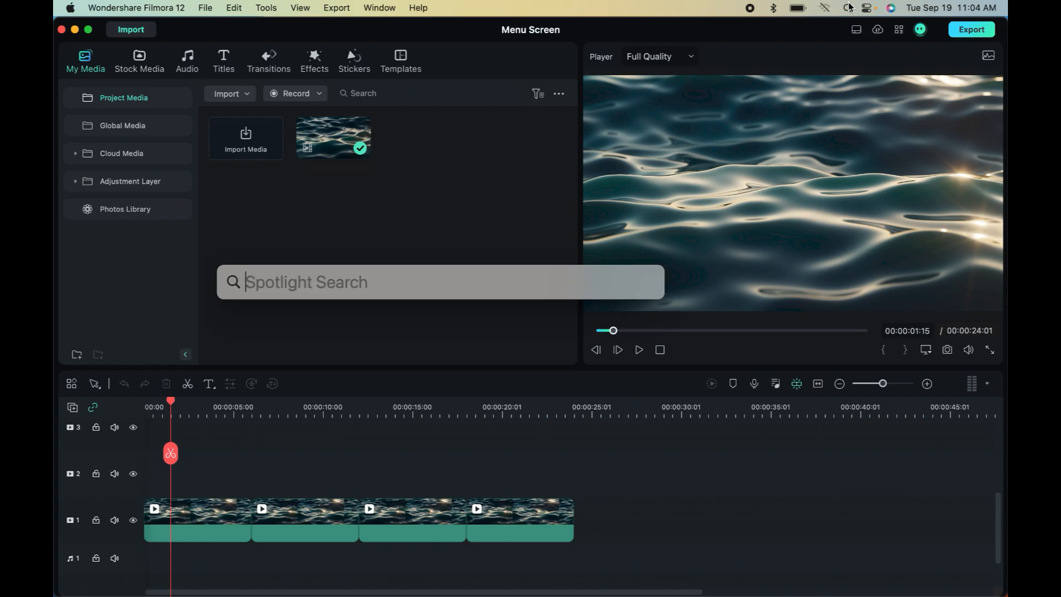
type("icona")
key("BackSpace")
type("s")
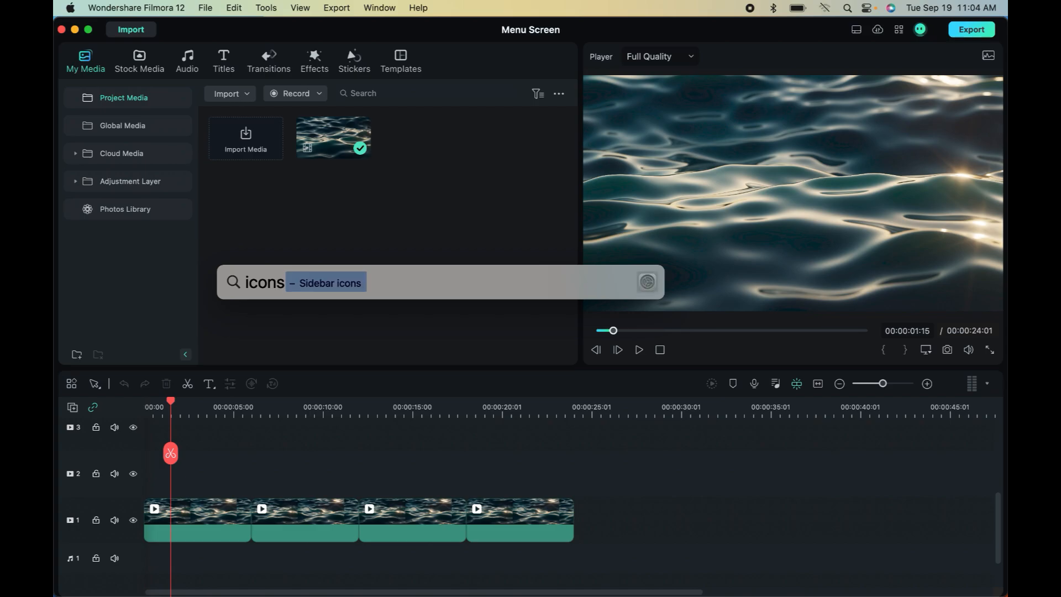
key("Return")
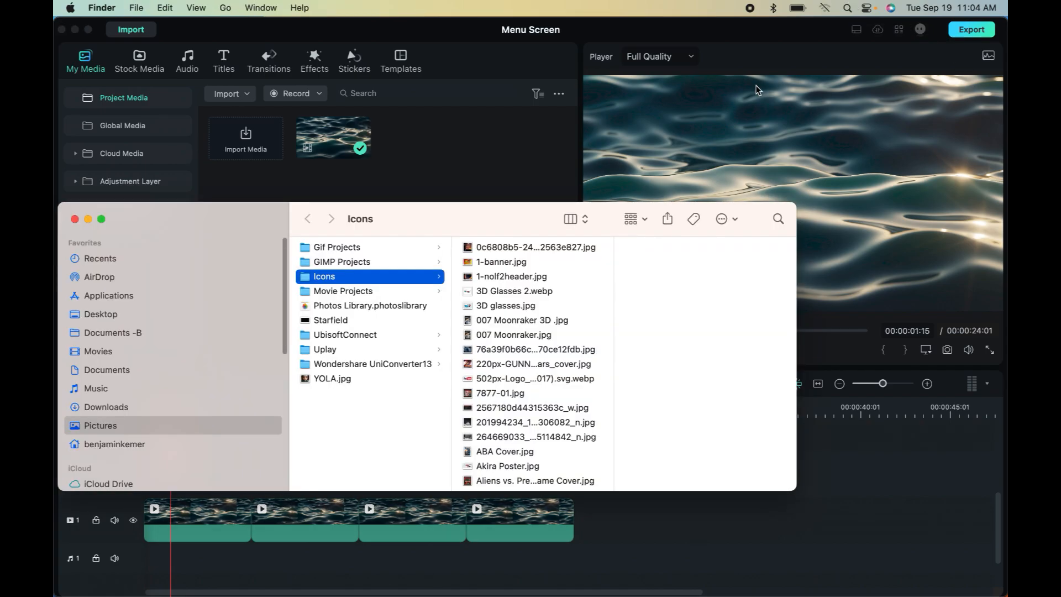
Import the Gunnm artwork 76a39f0b66c65409f76586470ce12fdb.jpg from the Icons folder into the project media.
left_click(550, 323)
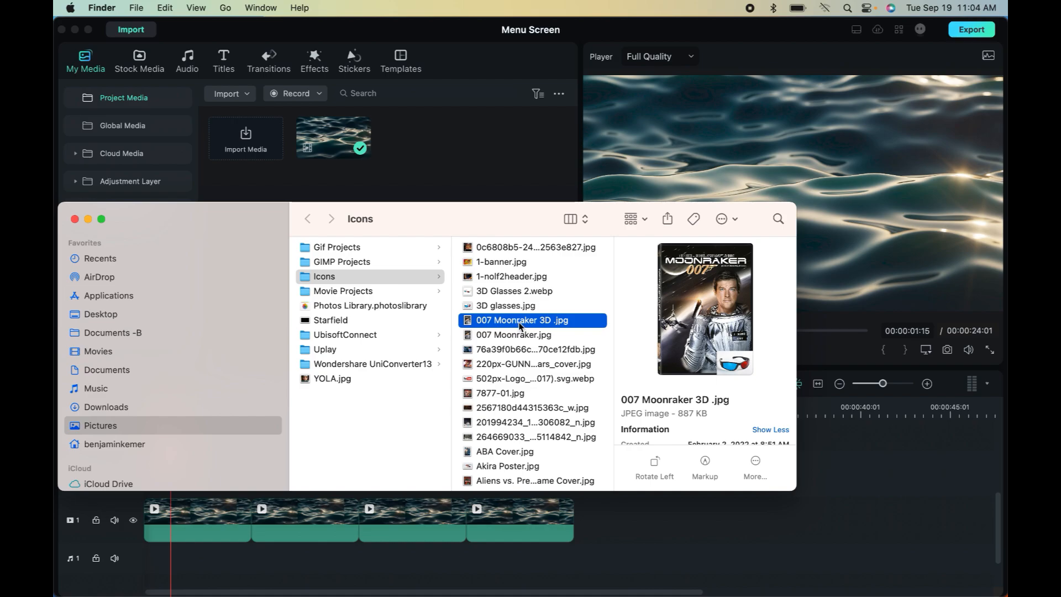
left_click(527, 249)
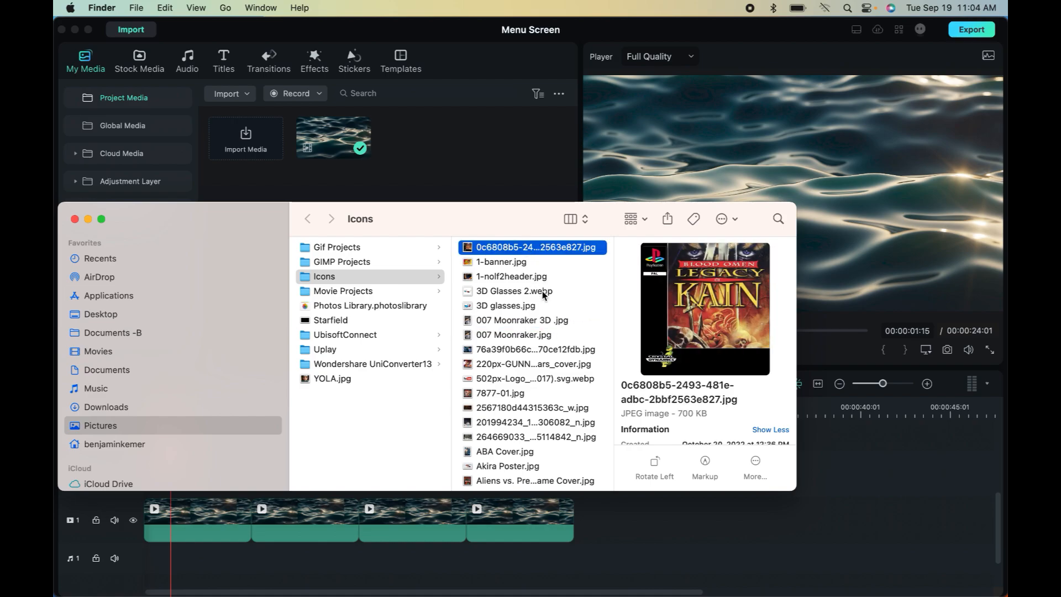
left_click(526, 320)
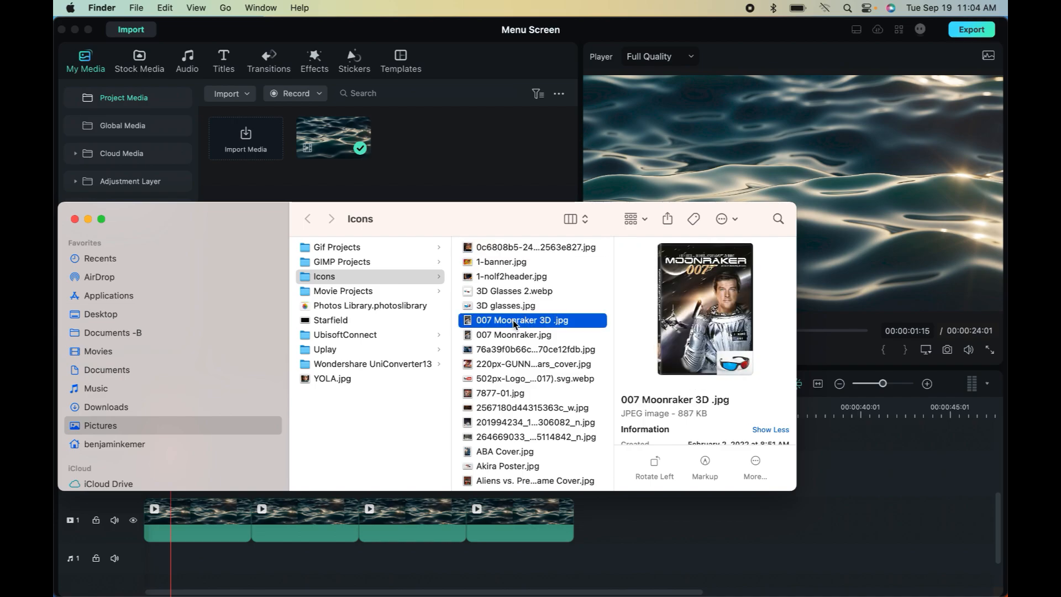
left_click(531, 352)
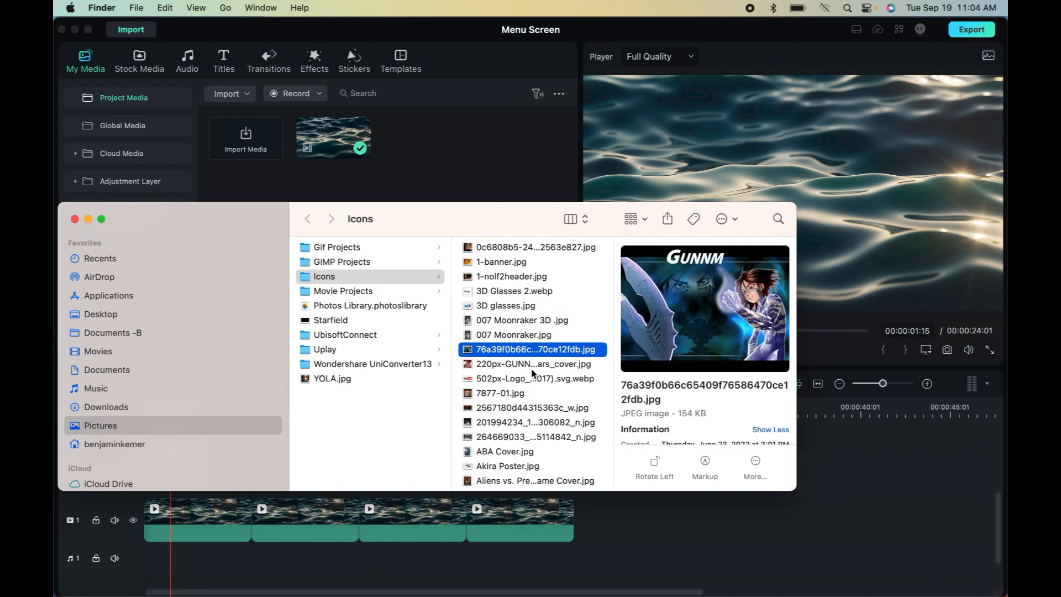
left_click_drag(517, 352, 476, 166)
Import the 220px-GUNNM Mars cover image and ABA Cover.jpg from the Icons folder into the project media.
left_click(559, 365)
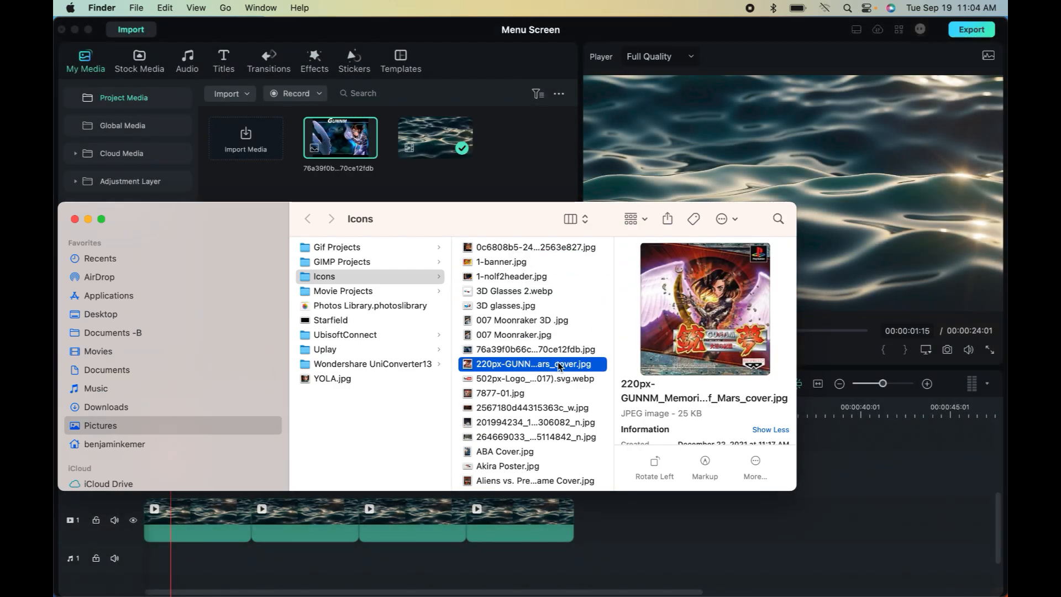
scroll(534, 370, "down", 2)
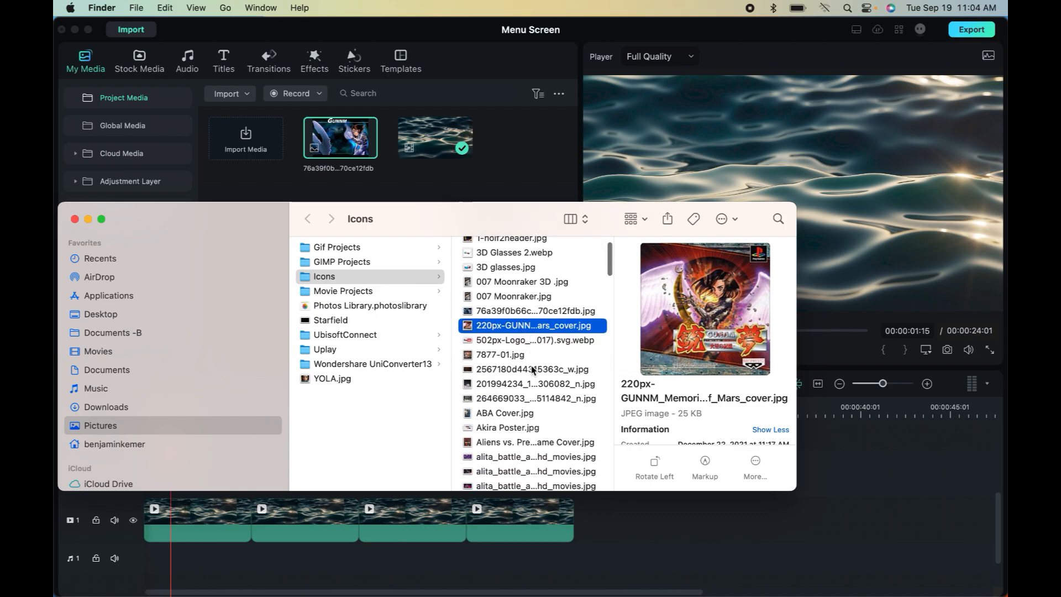
left_click_drag(525, 327, 534, 188)
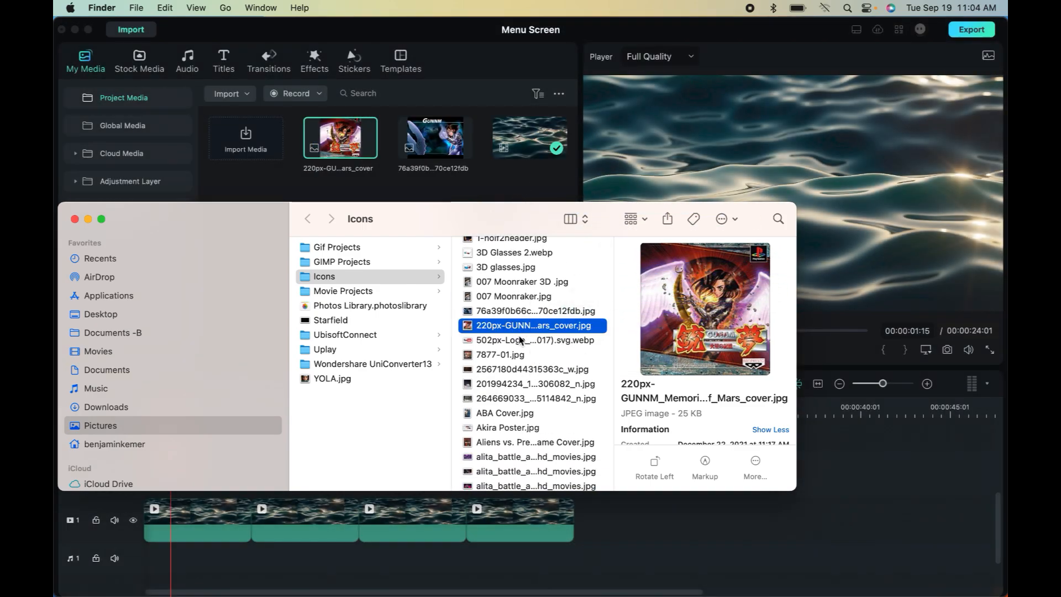
left_click(512, 415)
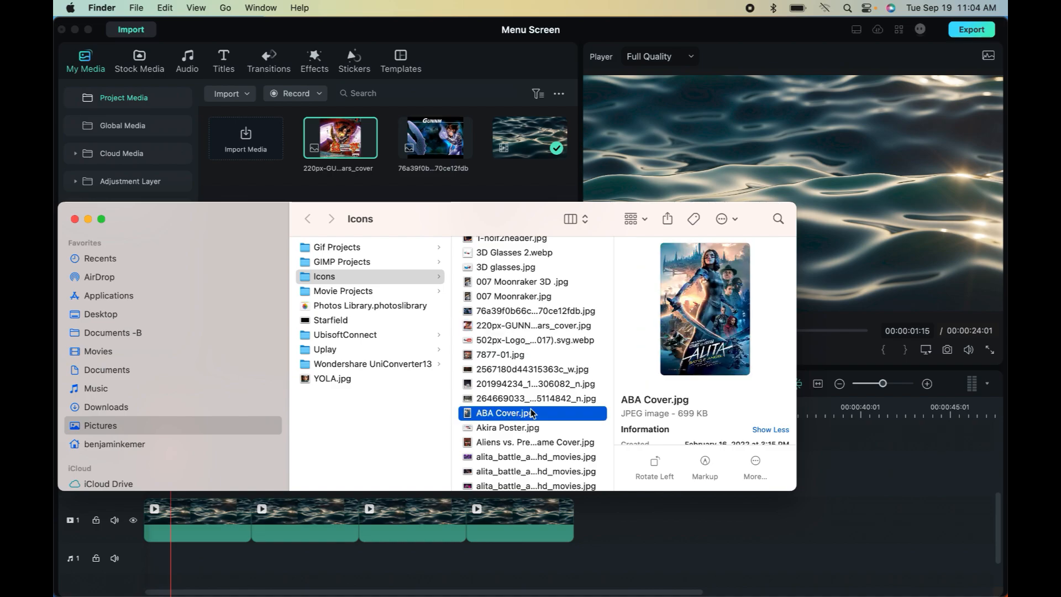
left_click_drag(504, 220, 522, 290)
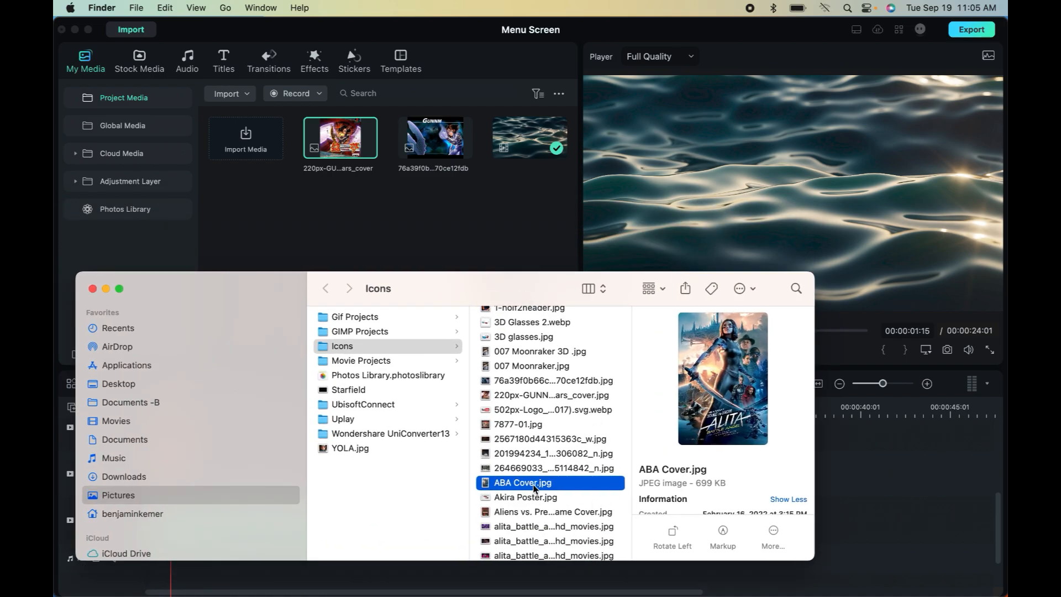
left_click_drag(534, 486, 414, 222)
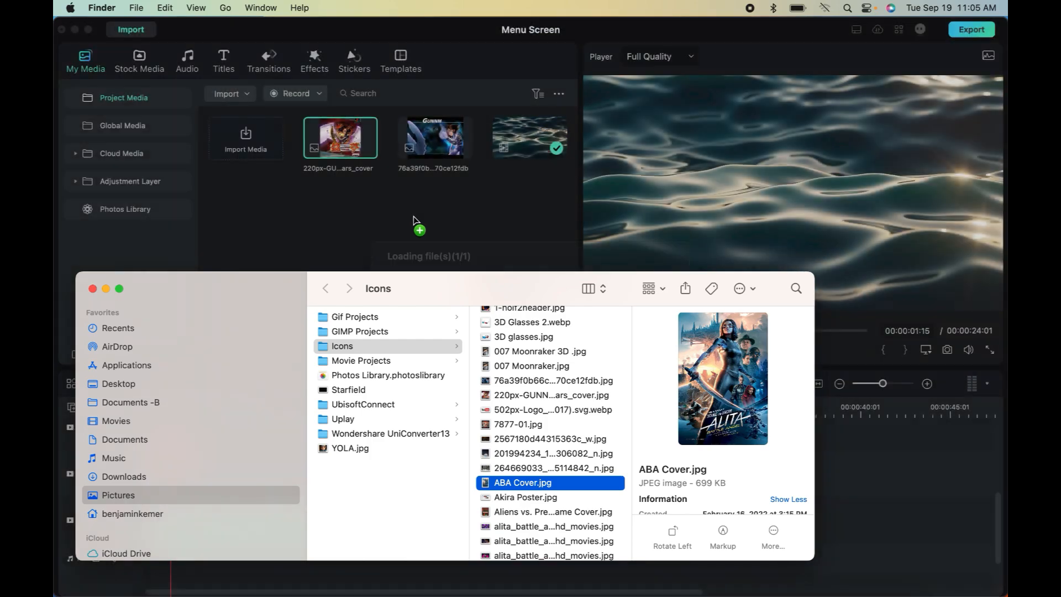
Import the Alita Battle Angel image with the purple background into the project media and close the Finder window.
left_click(561, 527)
left_click_drag(552, 533, 449, 210)
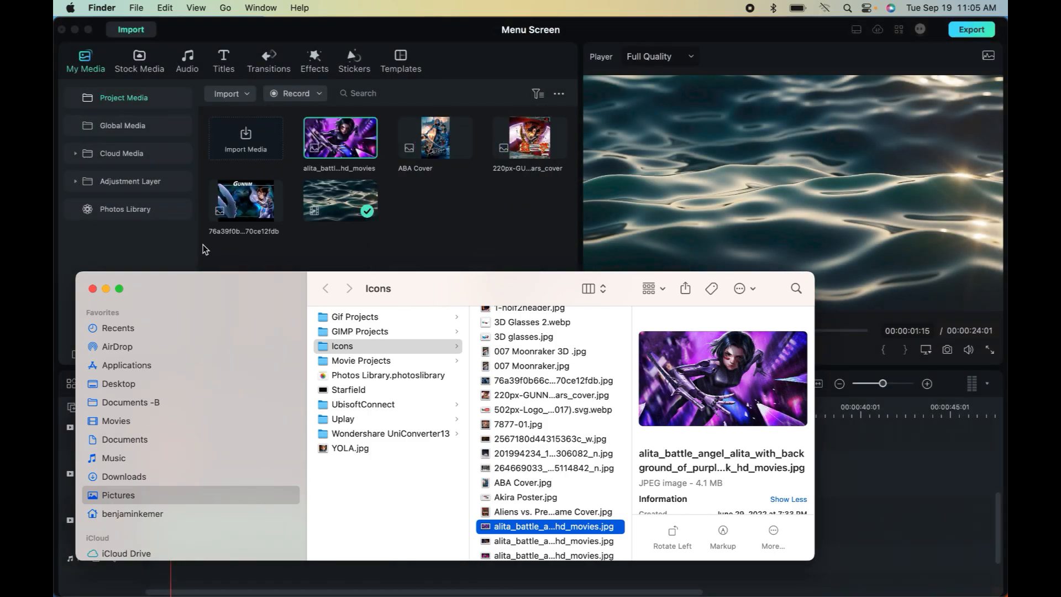
left_click(93, 289)
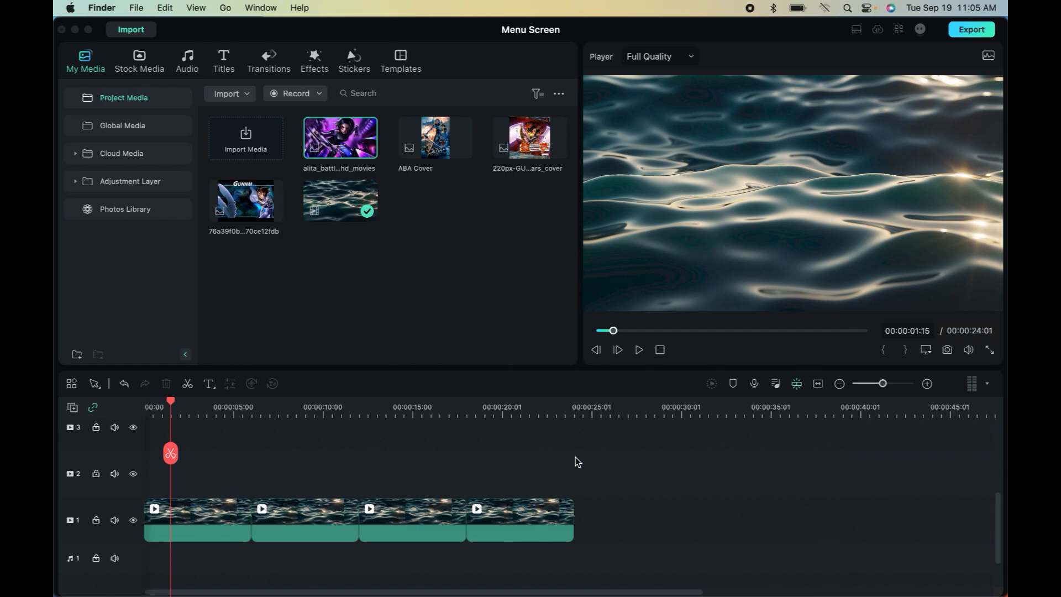
Place the Gunnm artwork on video track 2 at the timeline's start, with the playhead at 00:00:00:00.
scroll(576, 457, "up", 2)
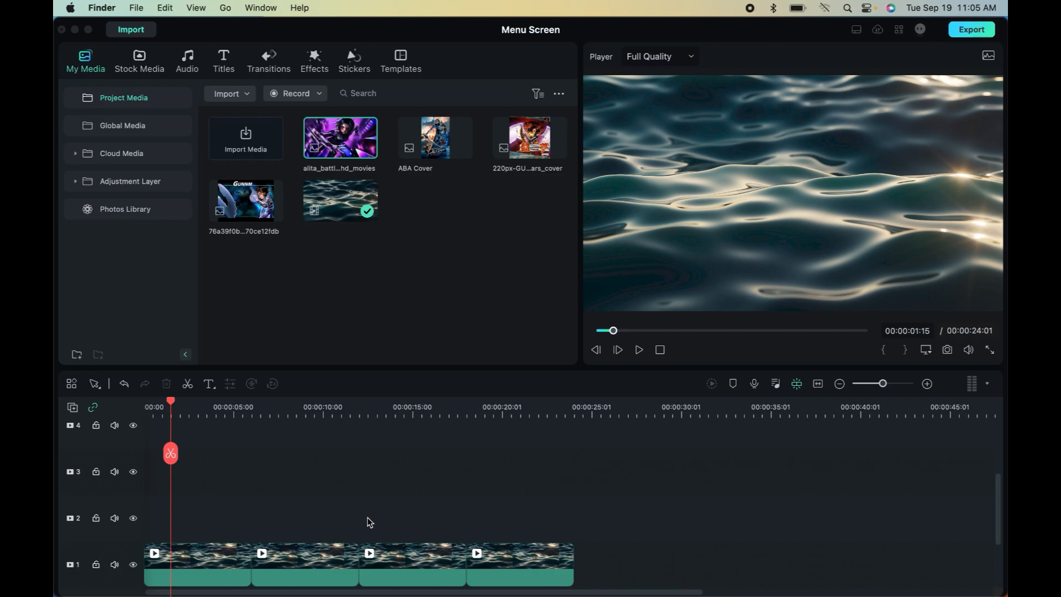
left_click(172, 402)
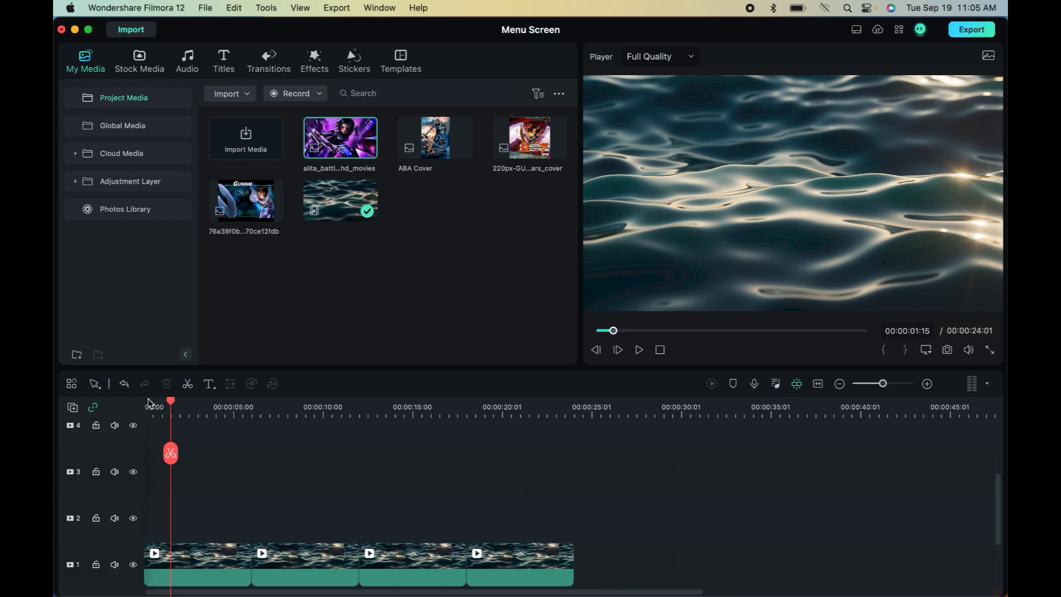
left_click_drag(171, 401, 147, 406)
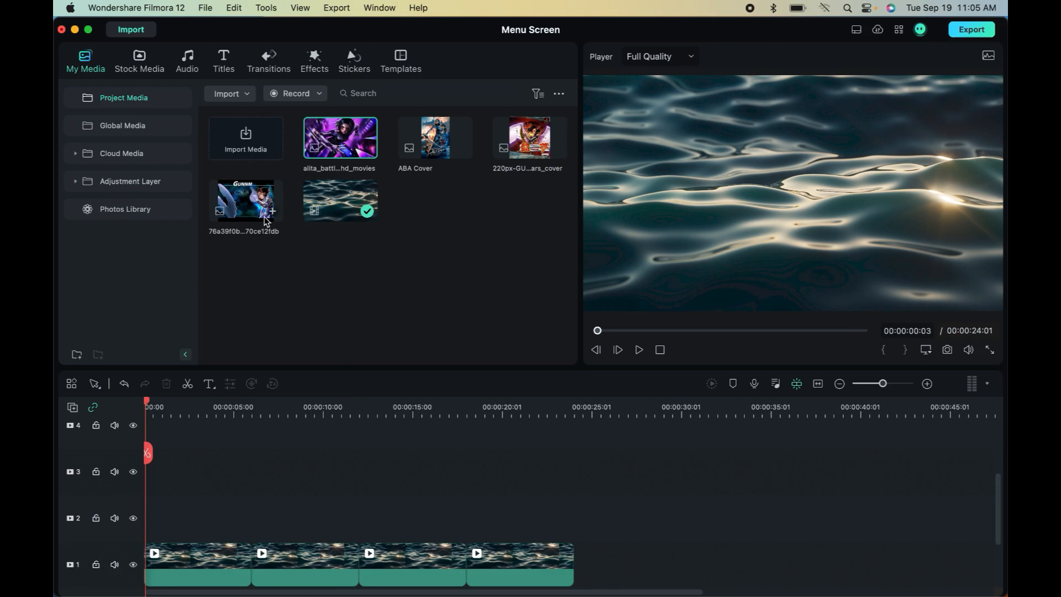
left_click_drag(243, 208, 150, 520)
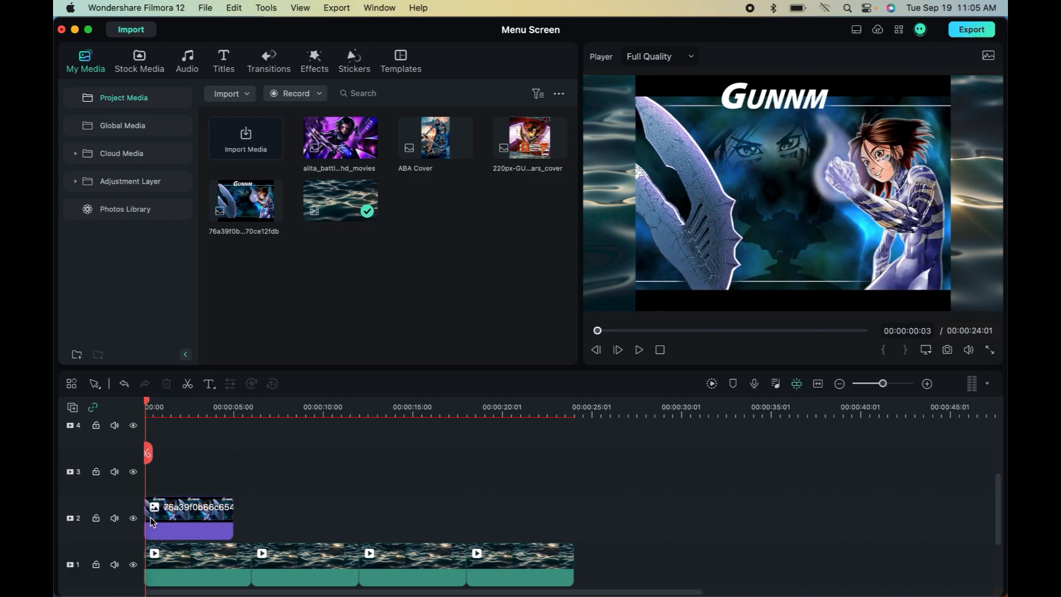
left_click(147, 407)
left_click_drag(146, 408, 145, 408)
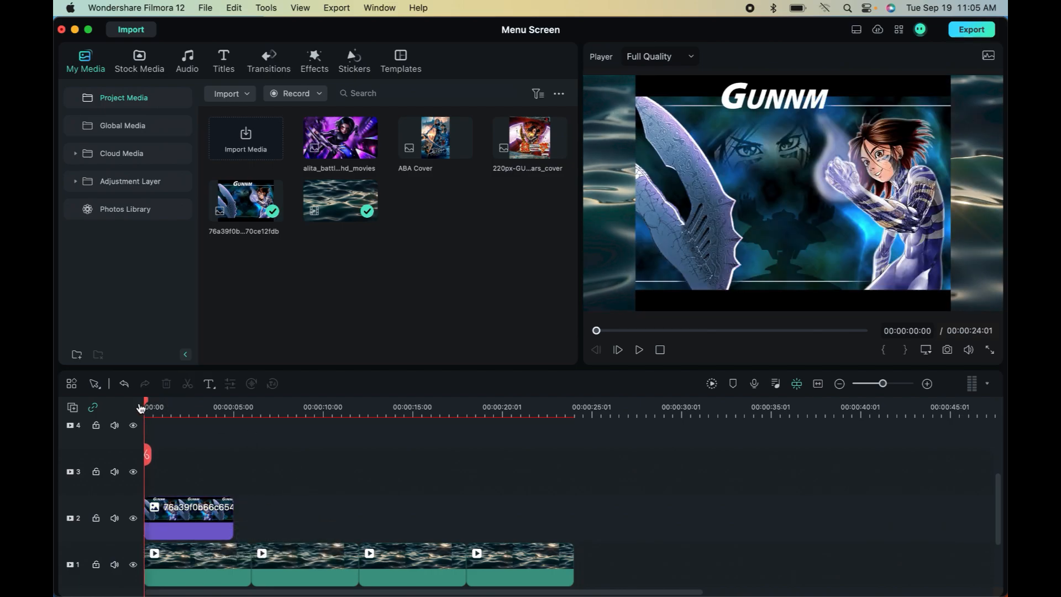
Shrink the Gunnm artwork into the frame's lower-left area and extend its clip to the end of the water background.
left_click(834, 239)
left_click_drag(950, 75, 749, 234)
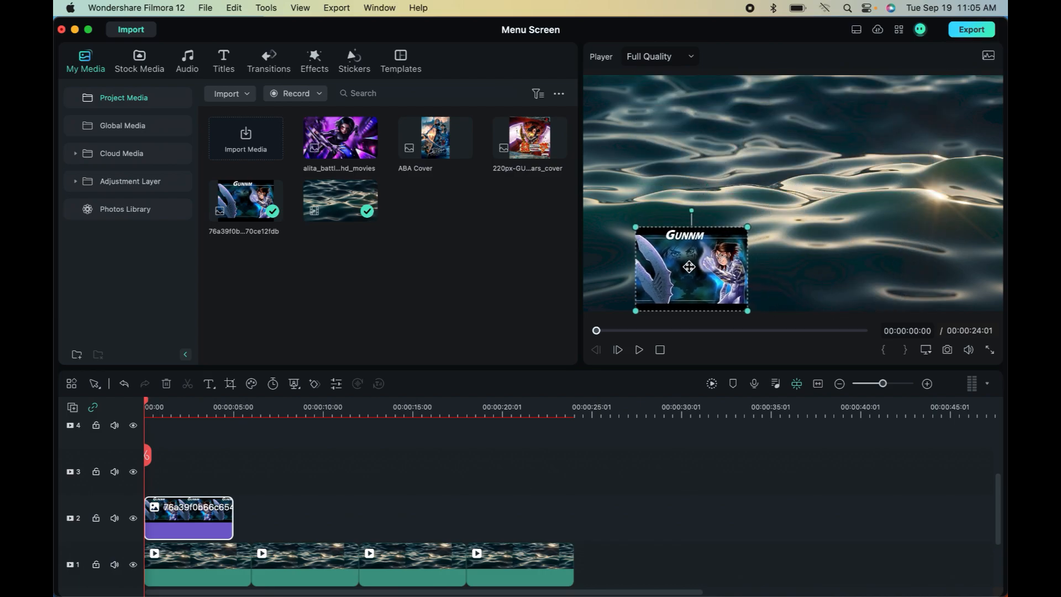
left_click_drag(690, 268, 702, 243)
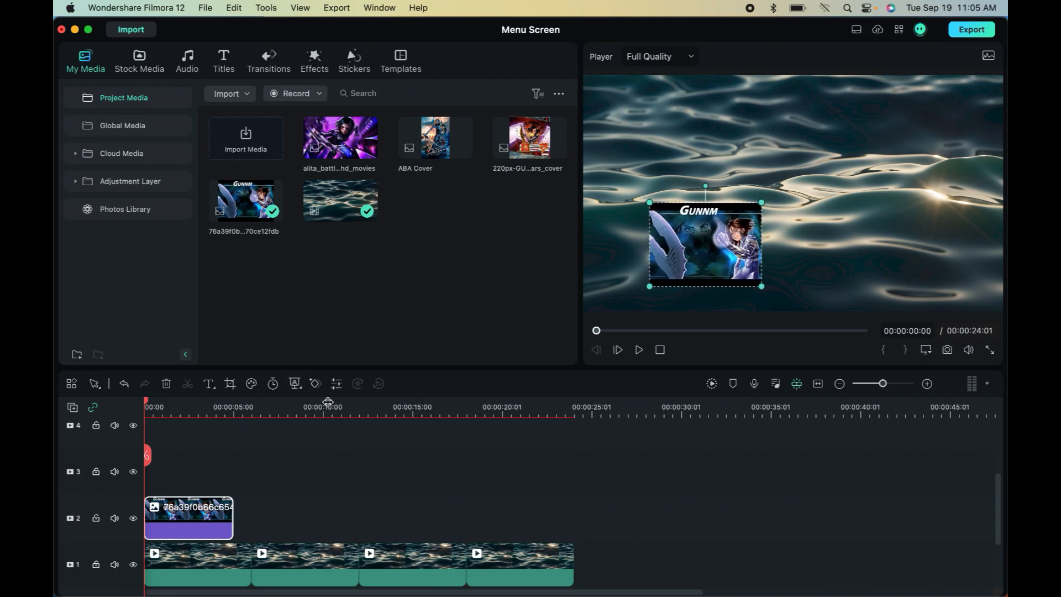
left_click_drag(234, 530, 573, 528)
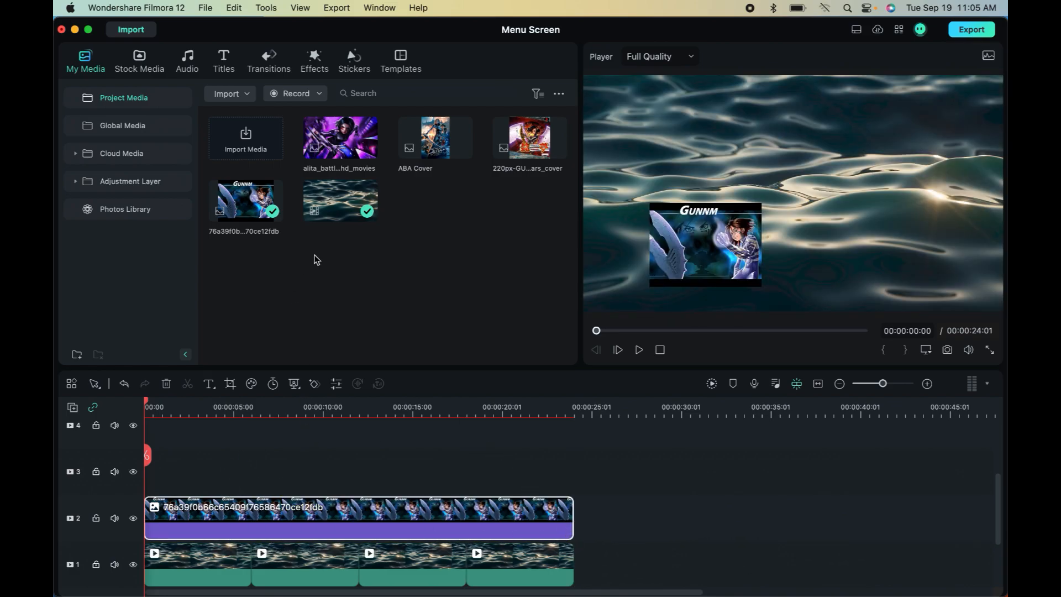
Place the purple Alita image on track 3 for the background's full length and ABA Cover at the start of track 4.
left_click_drag(362, 148, 567, 487)
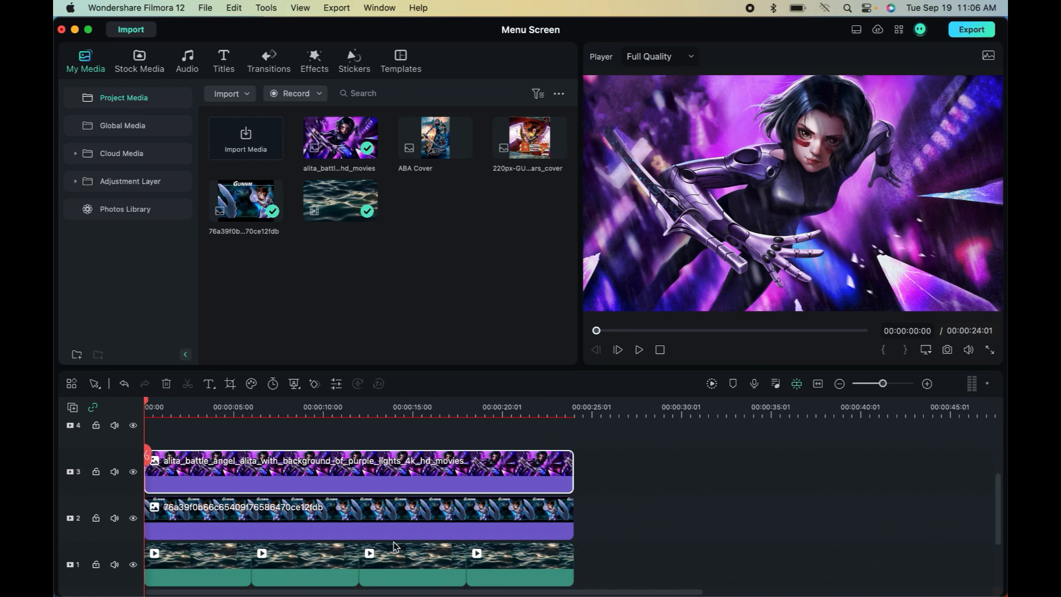
scroll(387, 497, "up", 3)
left_click_drag(417, 165, 273, 490)
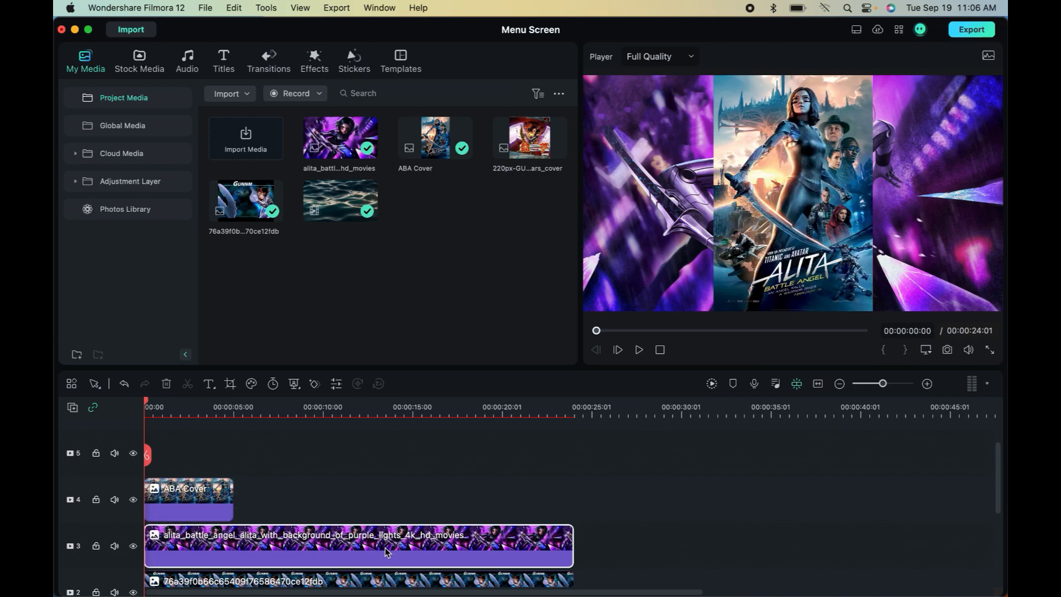
Scale the purple Alita image down to about 28% and position it directly above the Gunnm artwork in the frame.
double_click(607, 117)
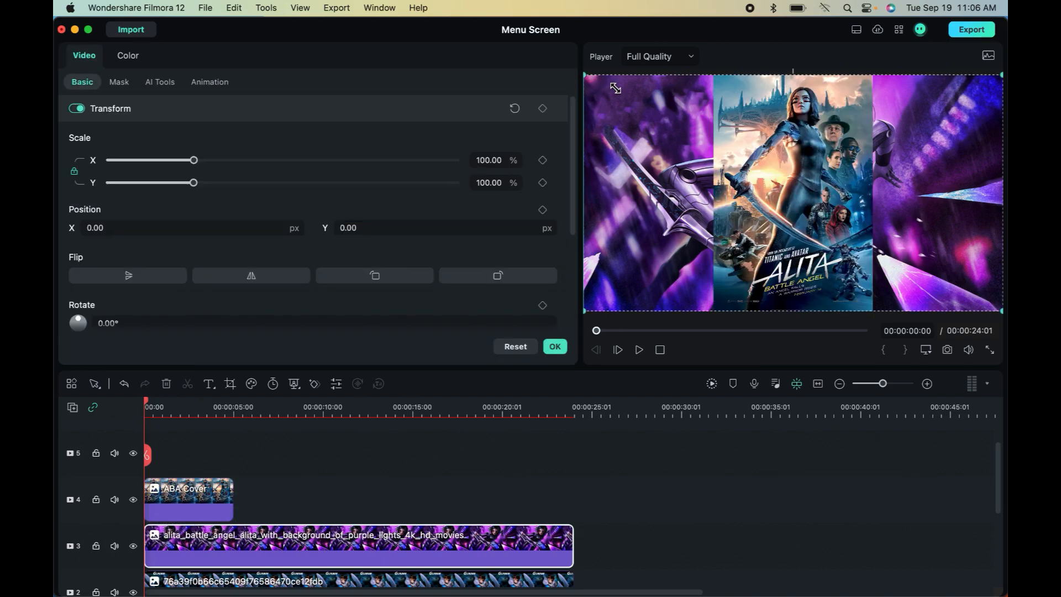
left_click_drag(585, 76, 885, 244)
left_click_drag(934, 270, 700, 127)
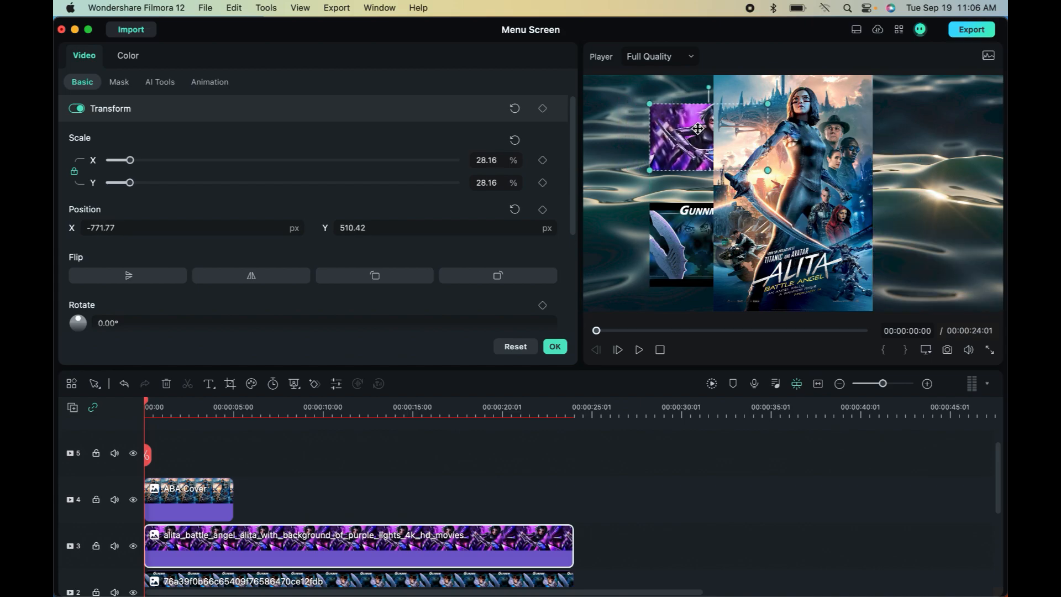
Crop the ABA Cover image to a 16:9 ratio framing the Alita title at the poster's lower end.
left_click(826, 164)
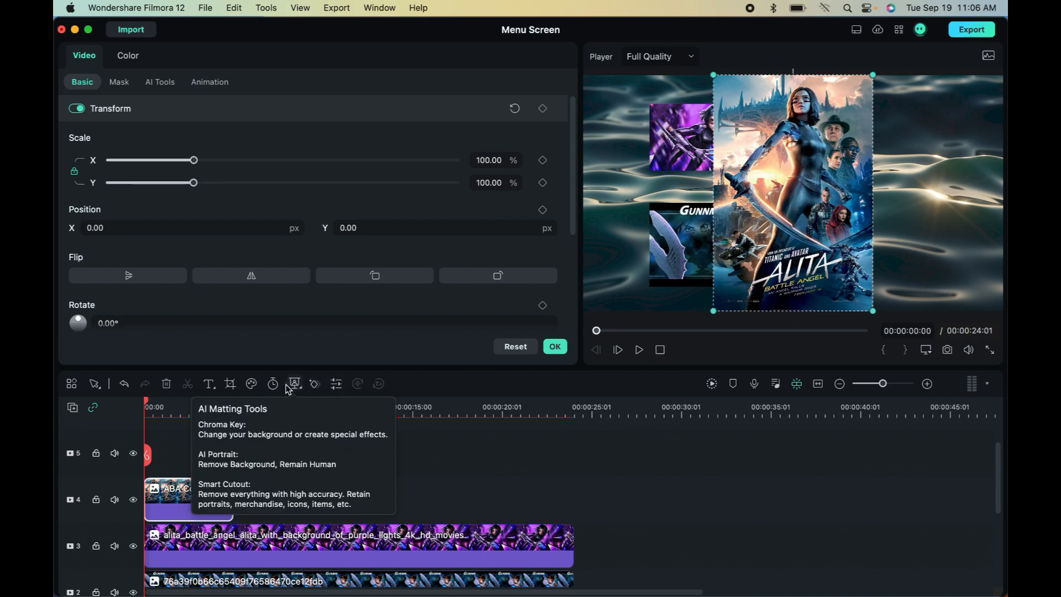
left_click(230, 384)
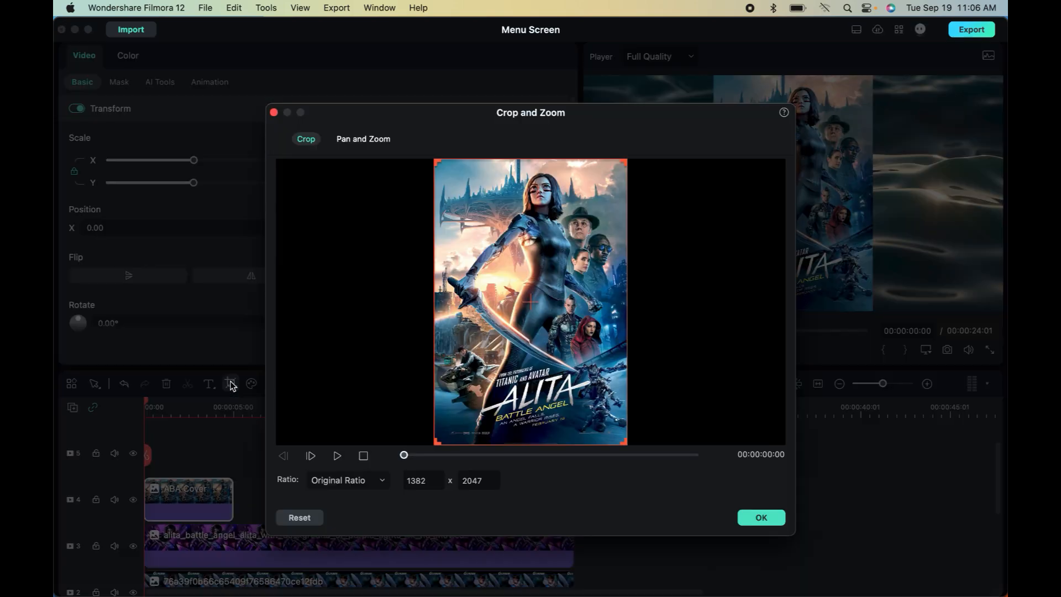
left_click(385, 485)
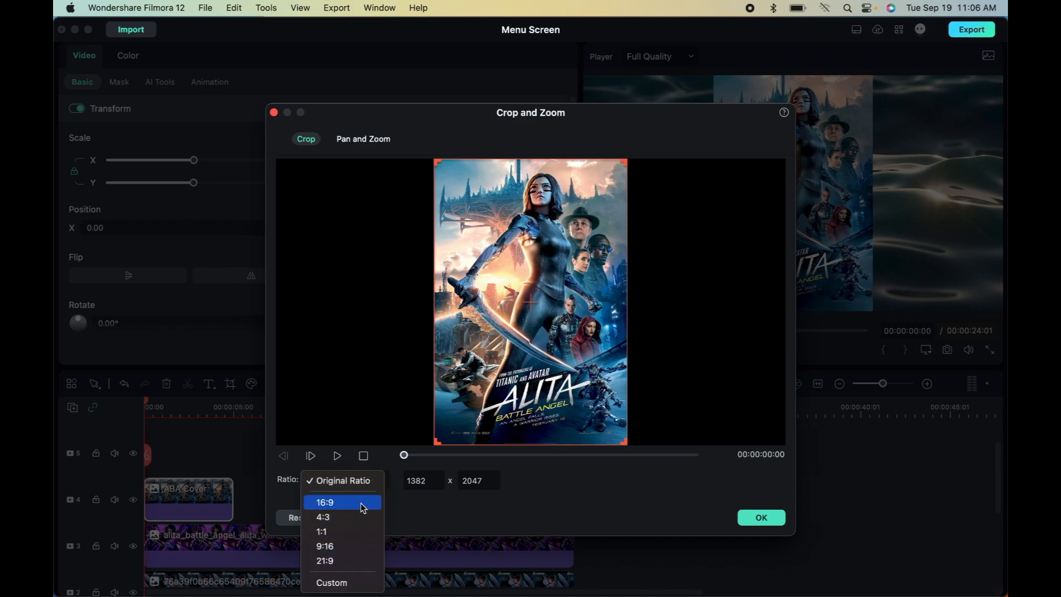
left_click(358, 544)
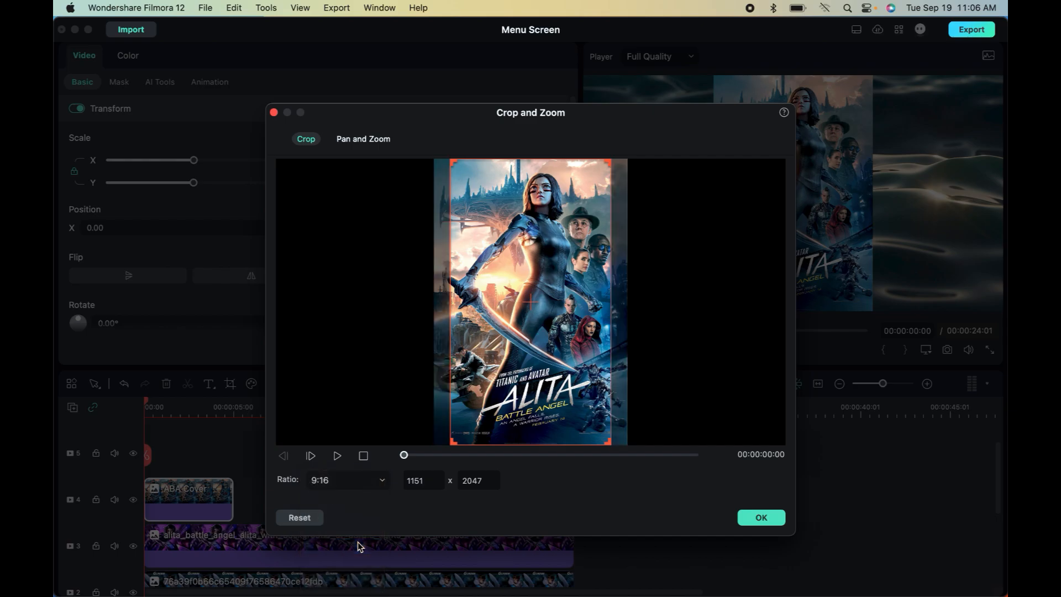
left_click(382, 480)
left_click(356, 437)
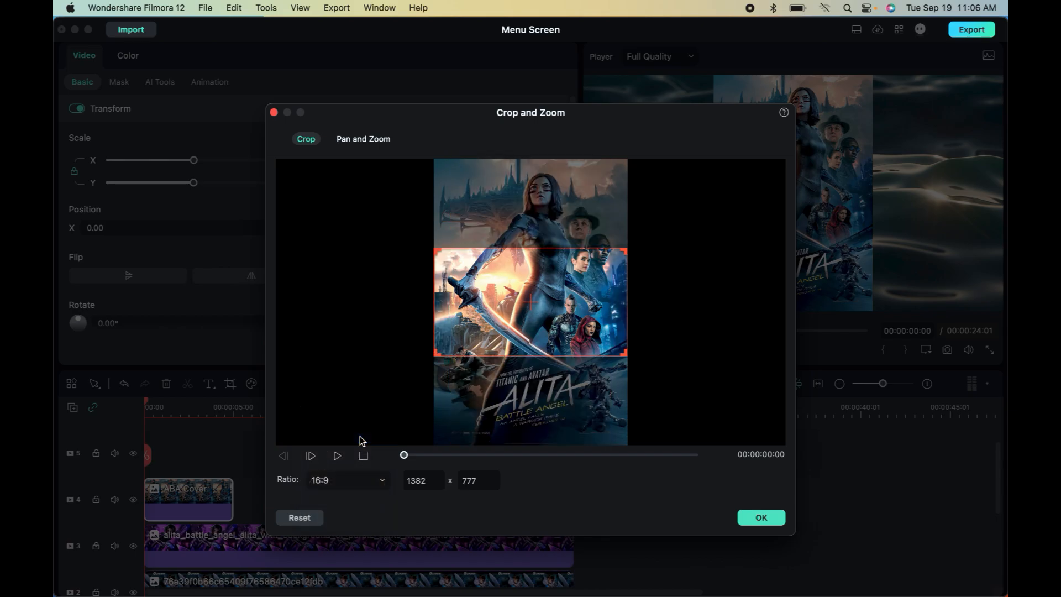
left_click_drag(544, 322, 546, 409)
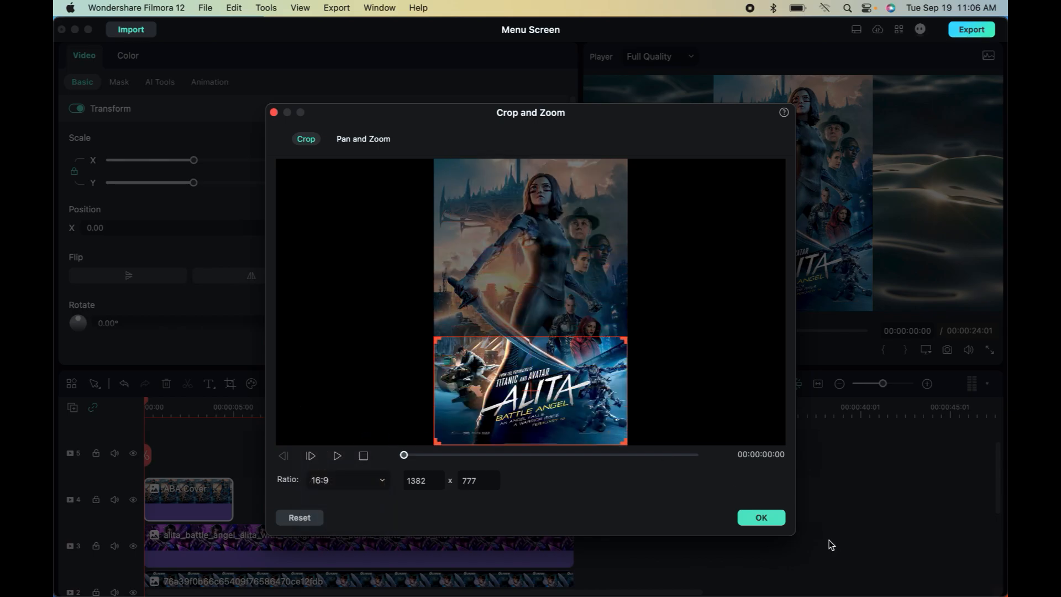
left_click(763, 518)
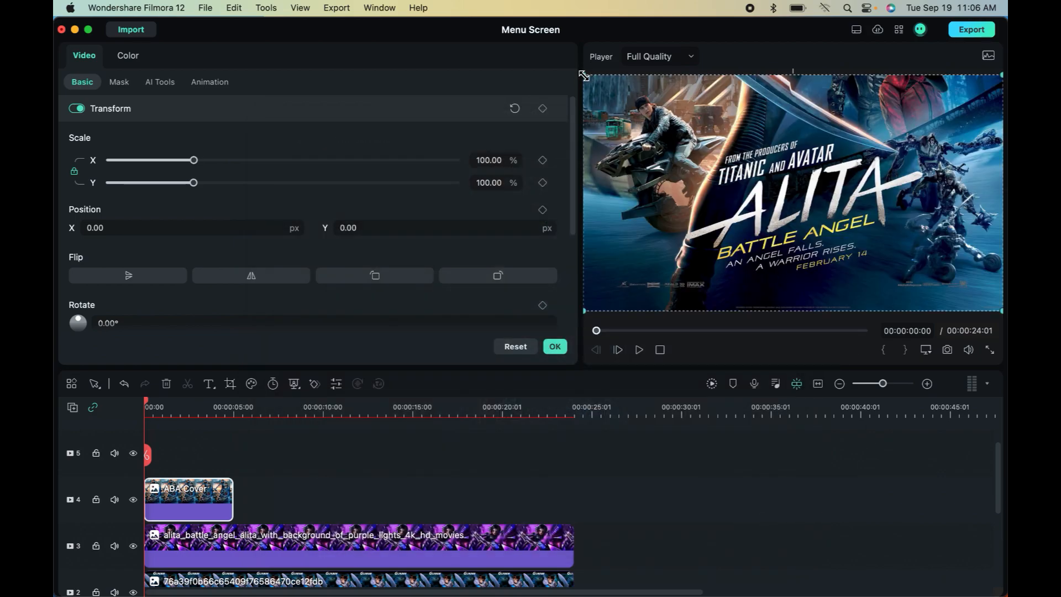
Scale ABA Cover down to about 28% and place it in the frame's upper-right area, level with the purple Alita image.
left_click_drag(584, 75, 867, 263)
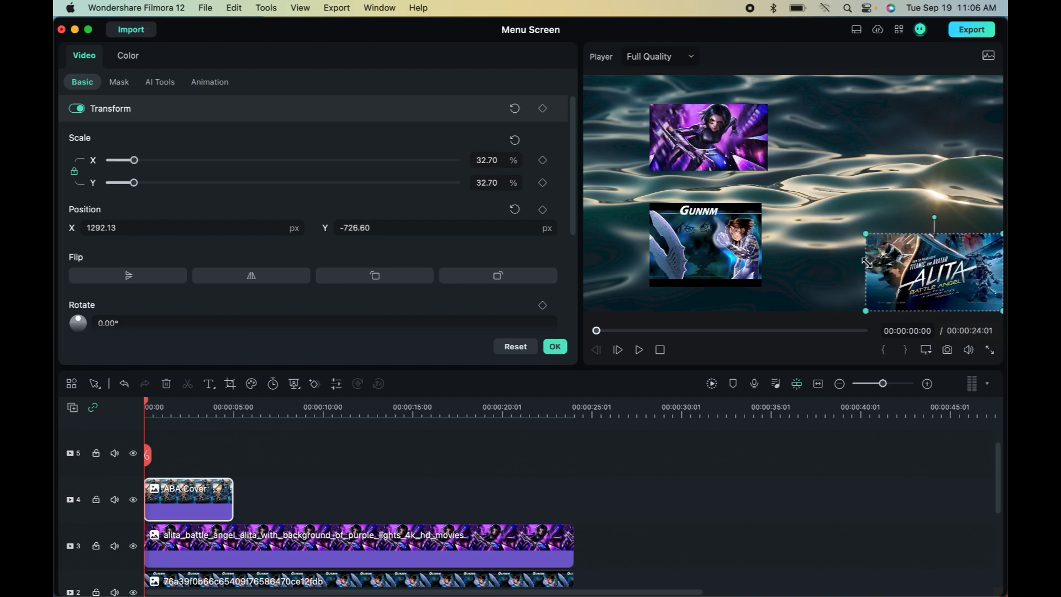
key("super+z")
left_click_drag(941, 275, 883, 151)
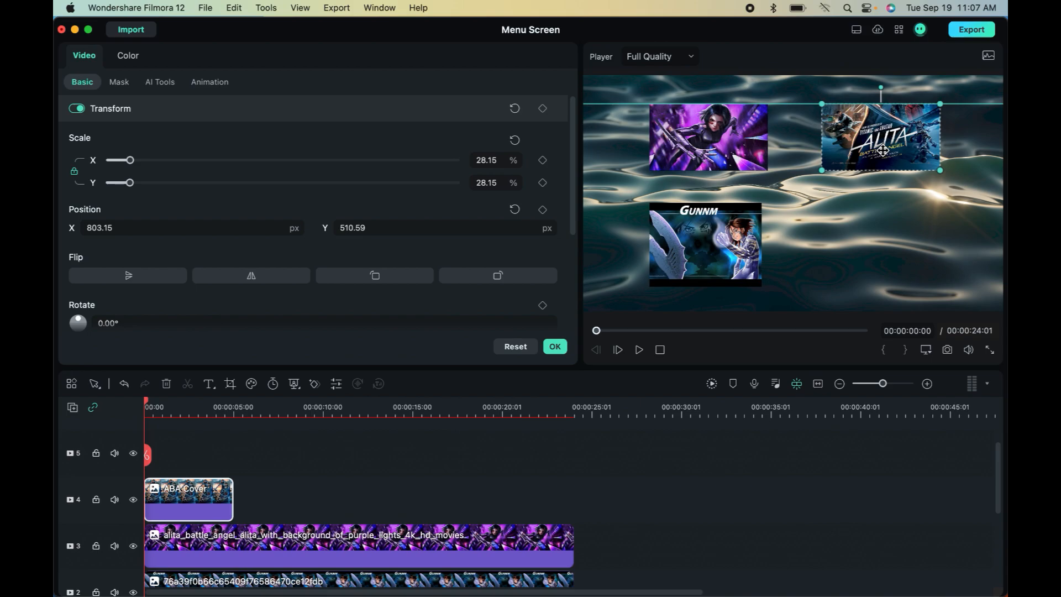
Enlarge the Gunnm artwork to about 37.5% to match the purple image's width, and extend the ABA Cover clip to 00:00:24:01.
left_click(761, 261)
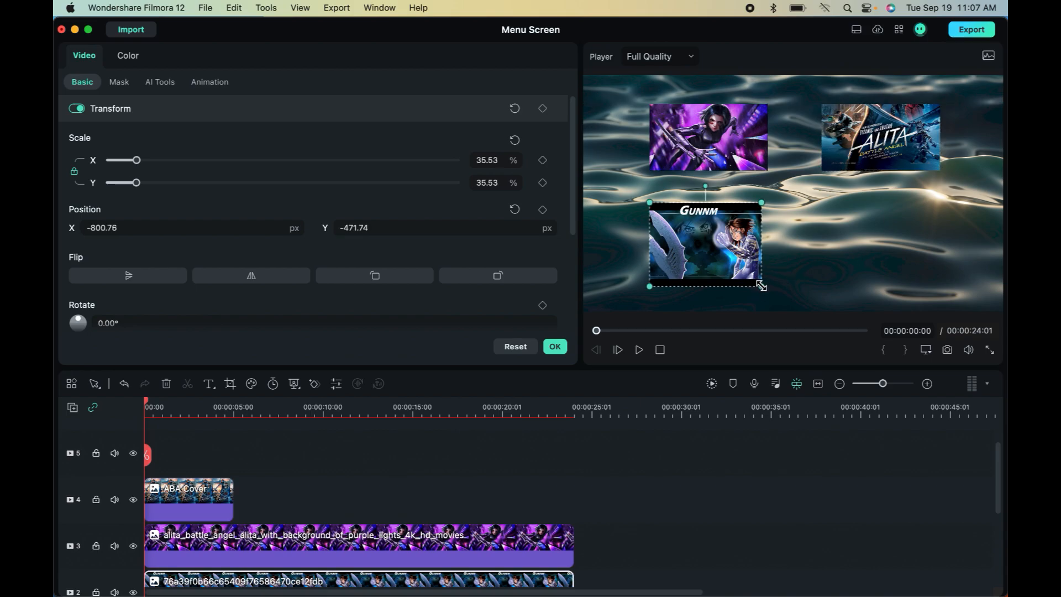
left_click_drag(761, 286, 768, 291)
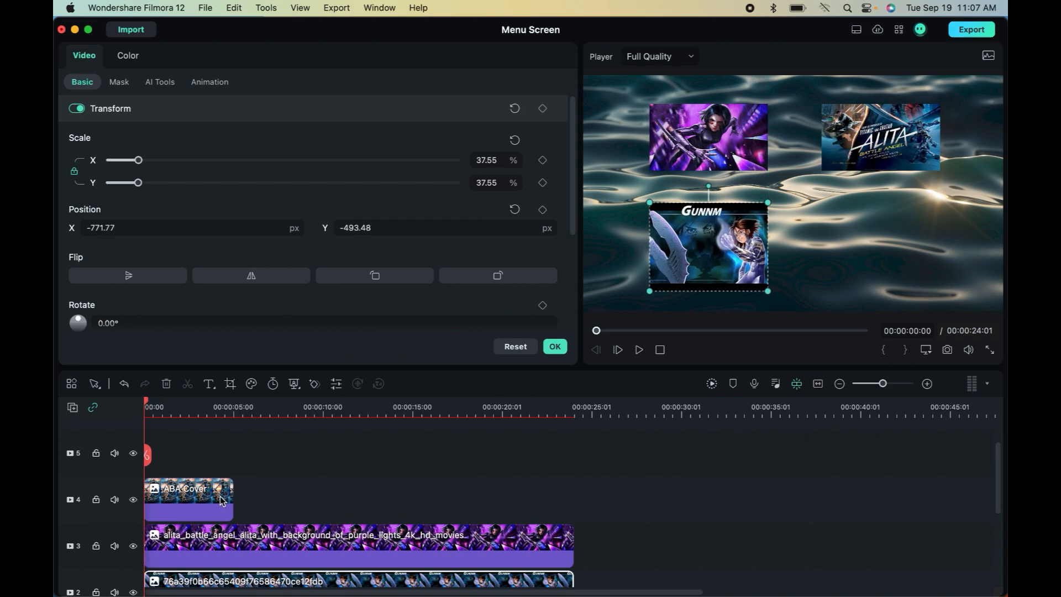
left_click_drag(231, 500, 577, 524)
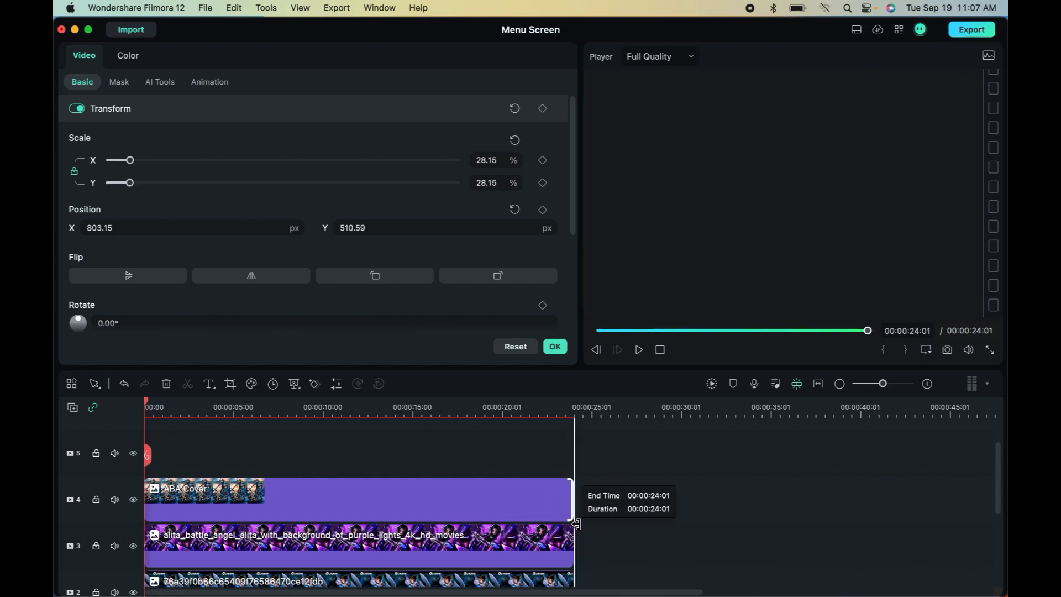
left_click(555, 347)
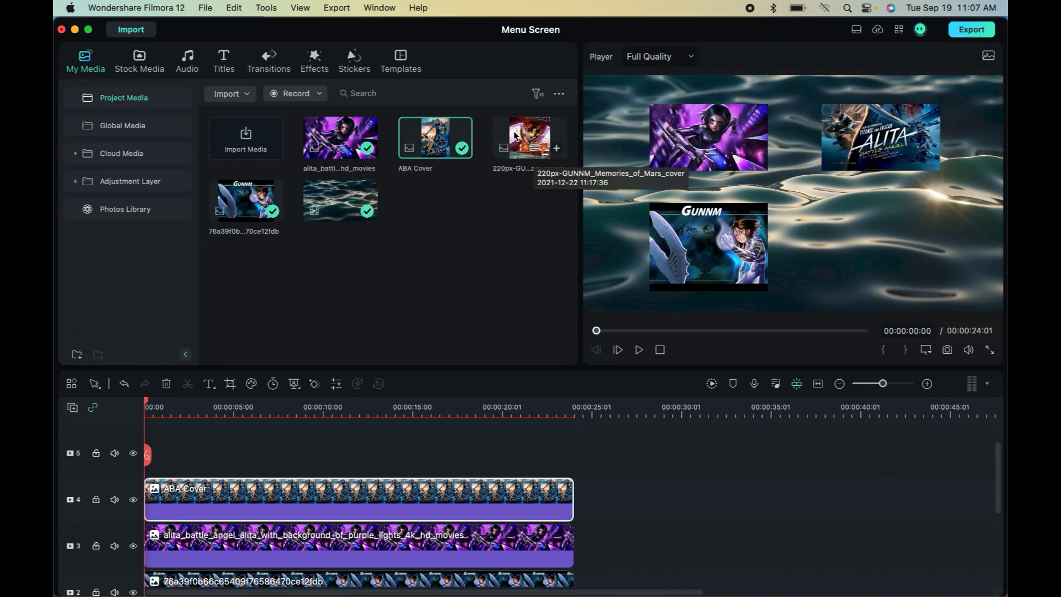
Place the GUNNM Memories of Mars cover on track 5 from the start, scale it to about 37.5%, and position it beneath ABA Cover.
left_click_drag(515, 135, 574, 464)
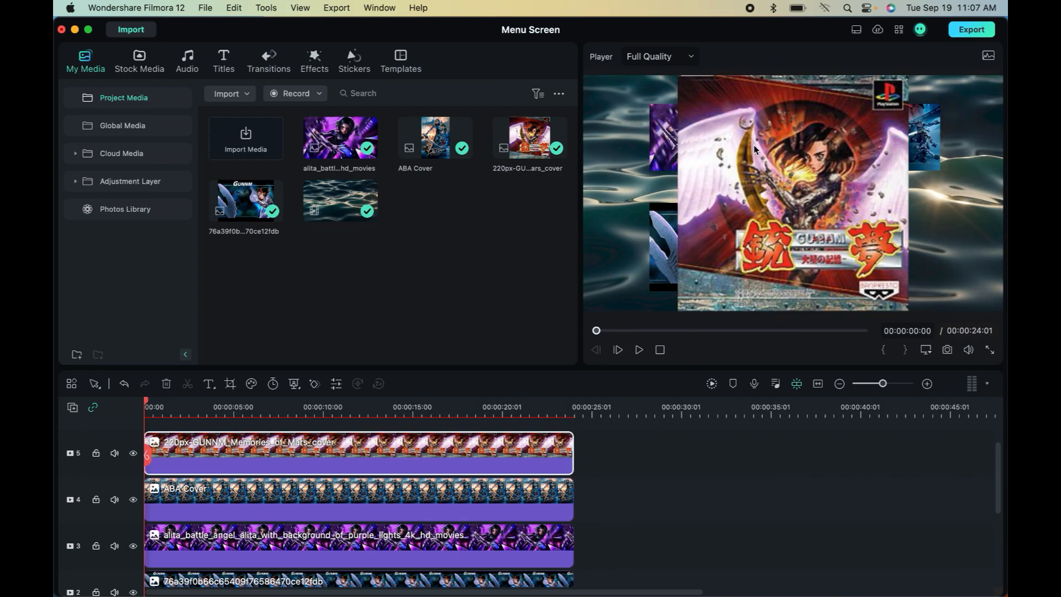
left_click_drag(680, 77, 845, 220)
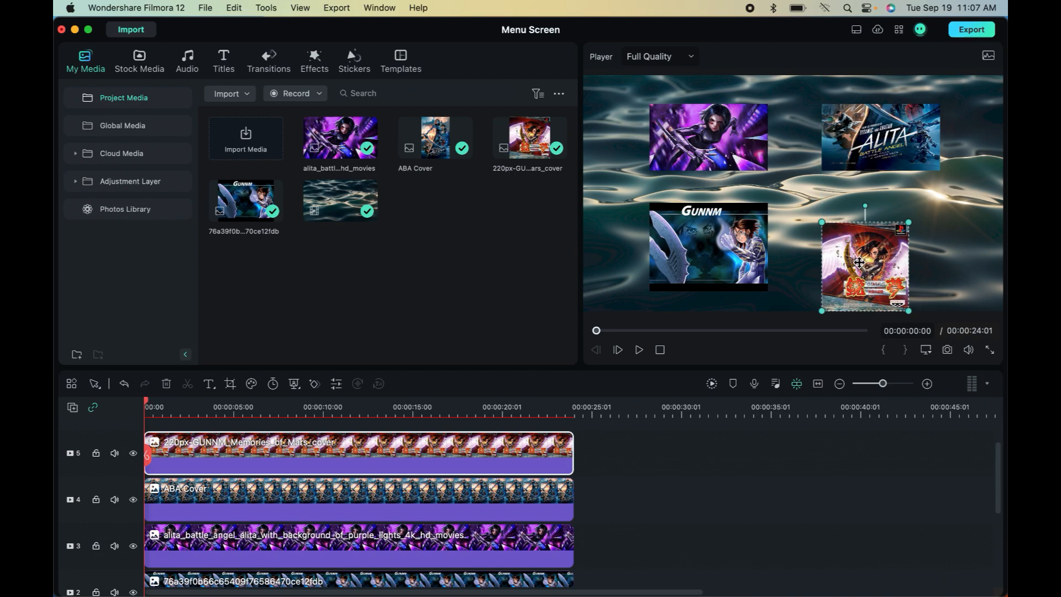
left_click_drag(862, 265, 879, 243)
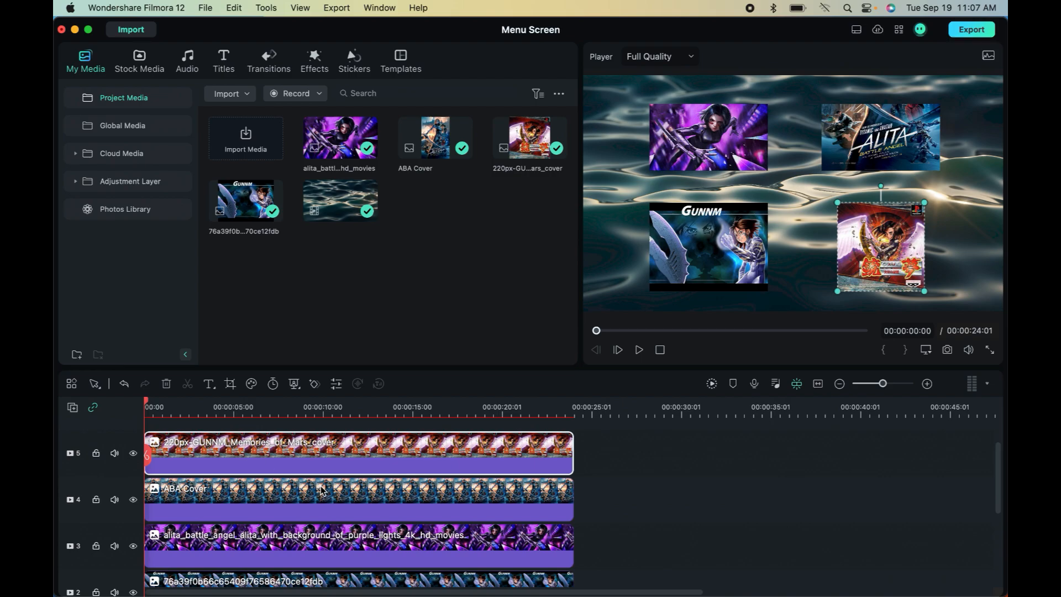
Look over the preset animations for the Gunnm artwork and play the menu screen from the start.
scroll(322, 490, "down", 2)
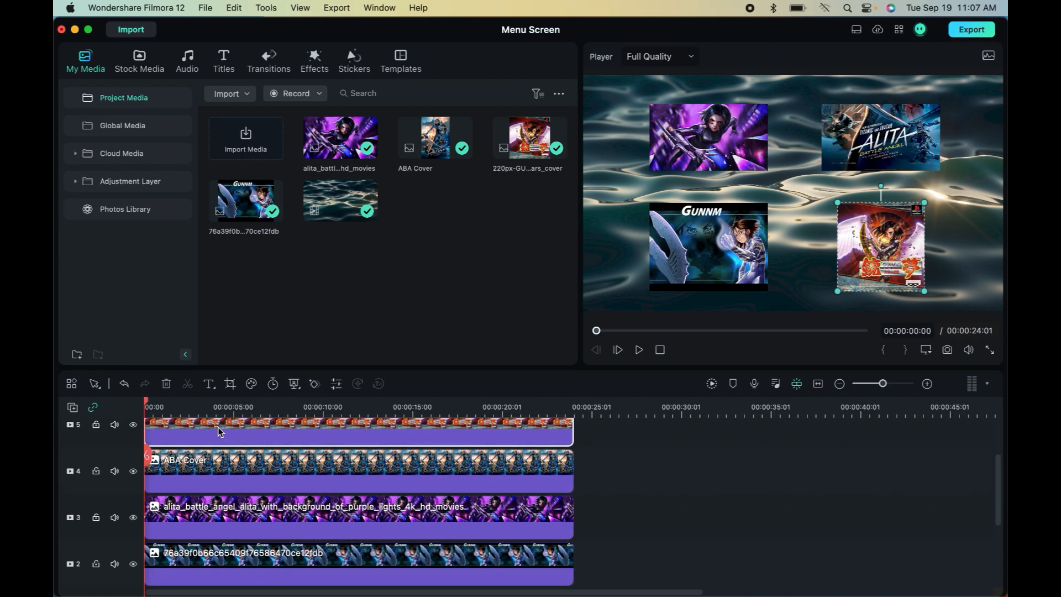
double_click(190, 562)
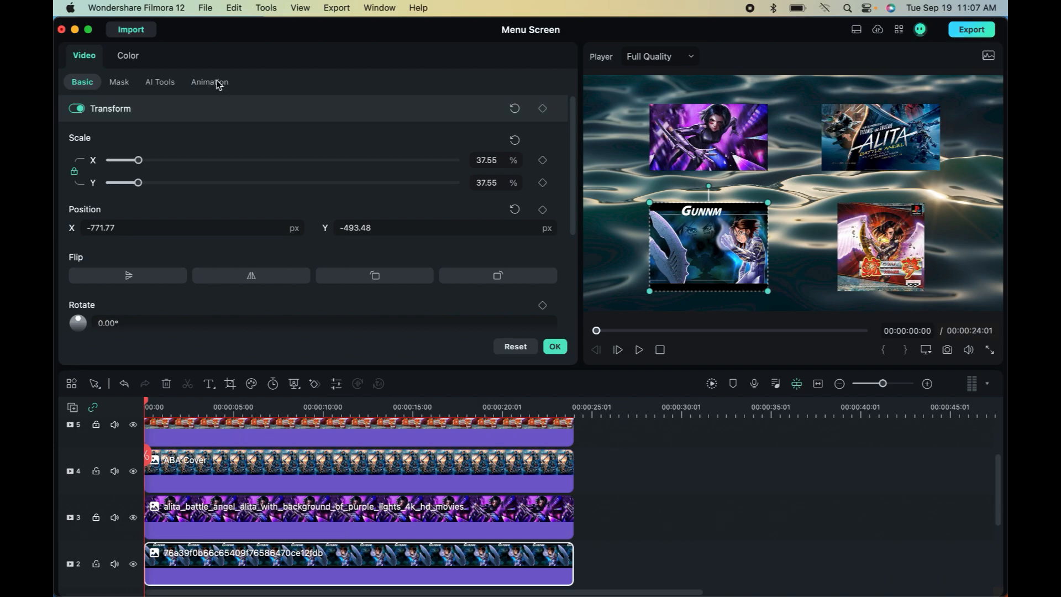
left_click(215, 81)
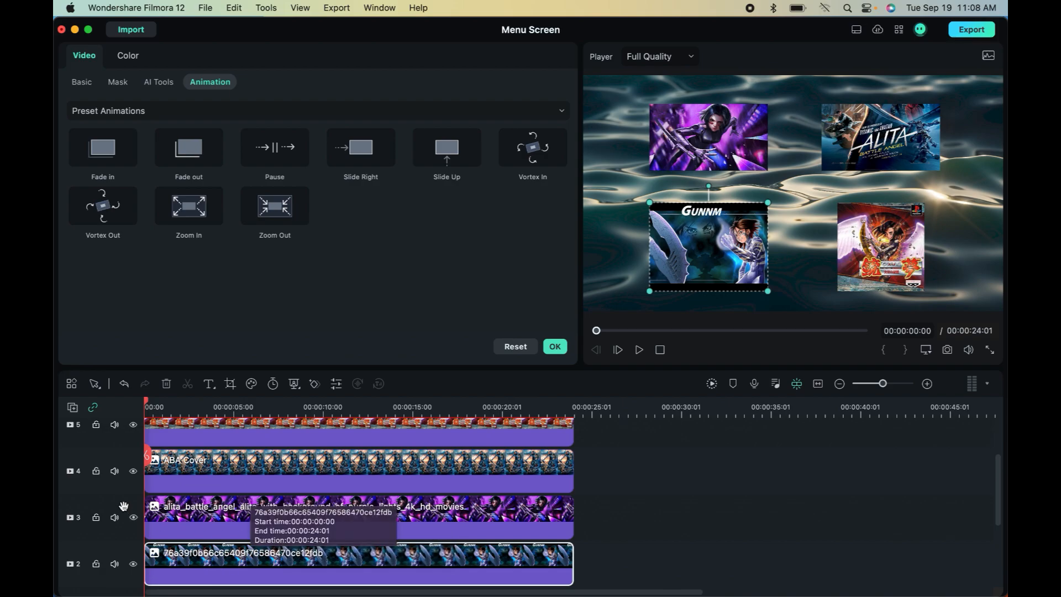
key("space")
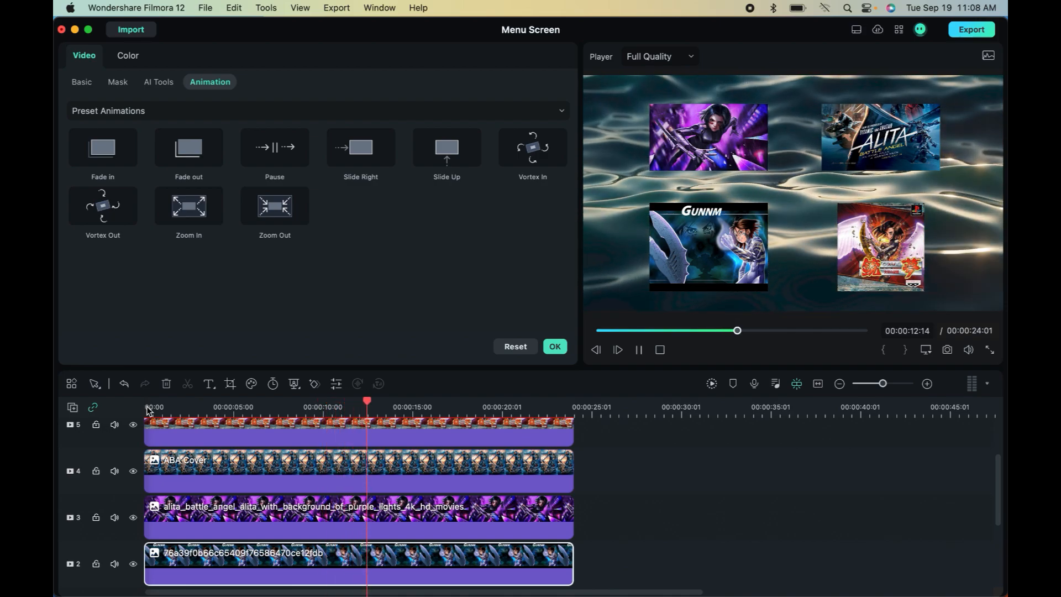
key("space")
Trim the last water background clip on track 1 so it ends at 00:00:20:03.
scroll(609, 535, "down", 5)
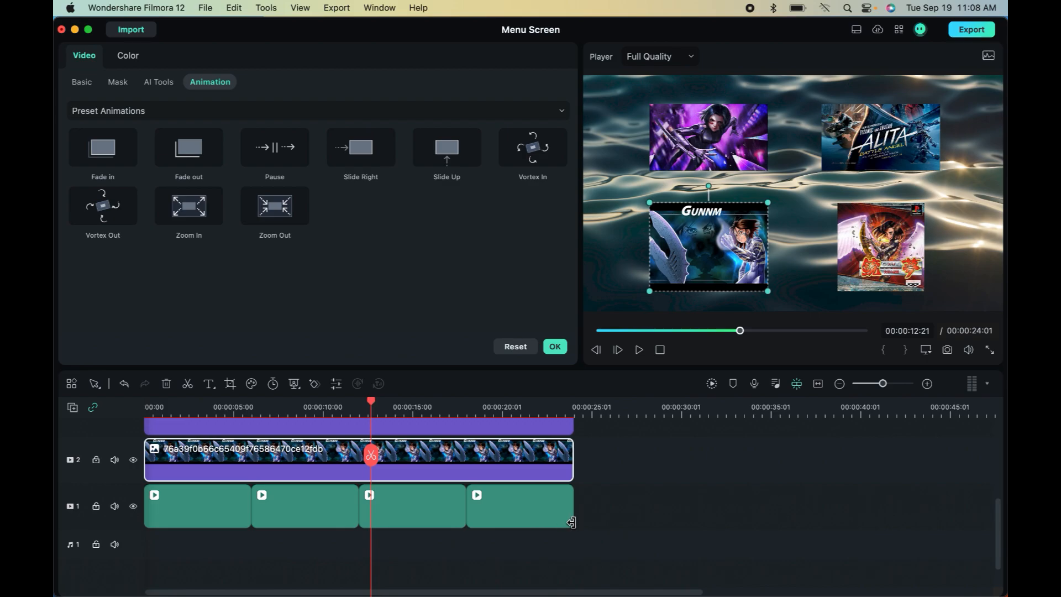
left_click_drag(572, 507, 501, 513)
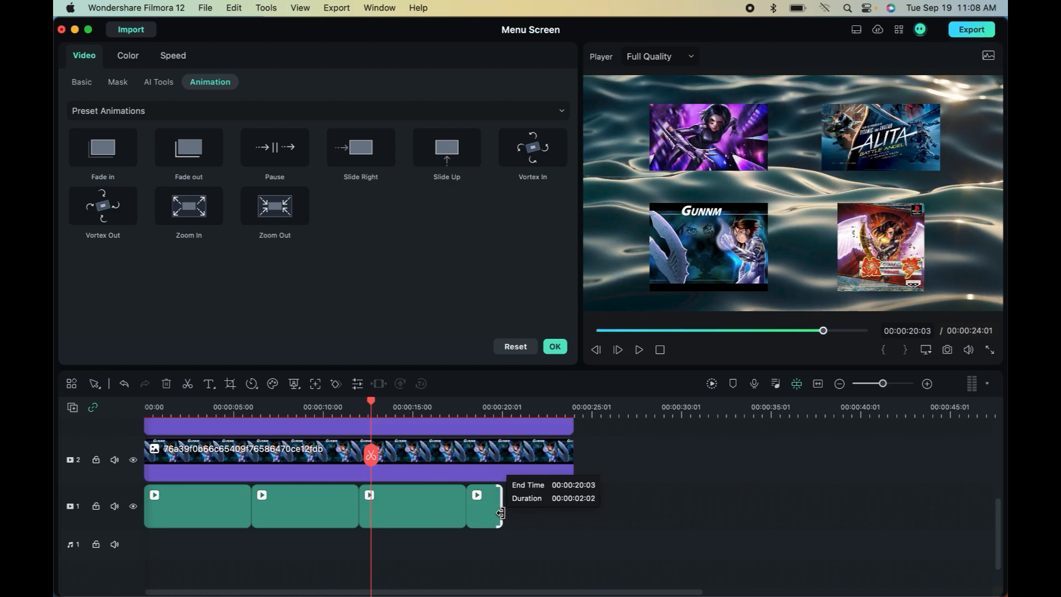
left_click_drag(500, 513, 500, 513)
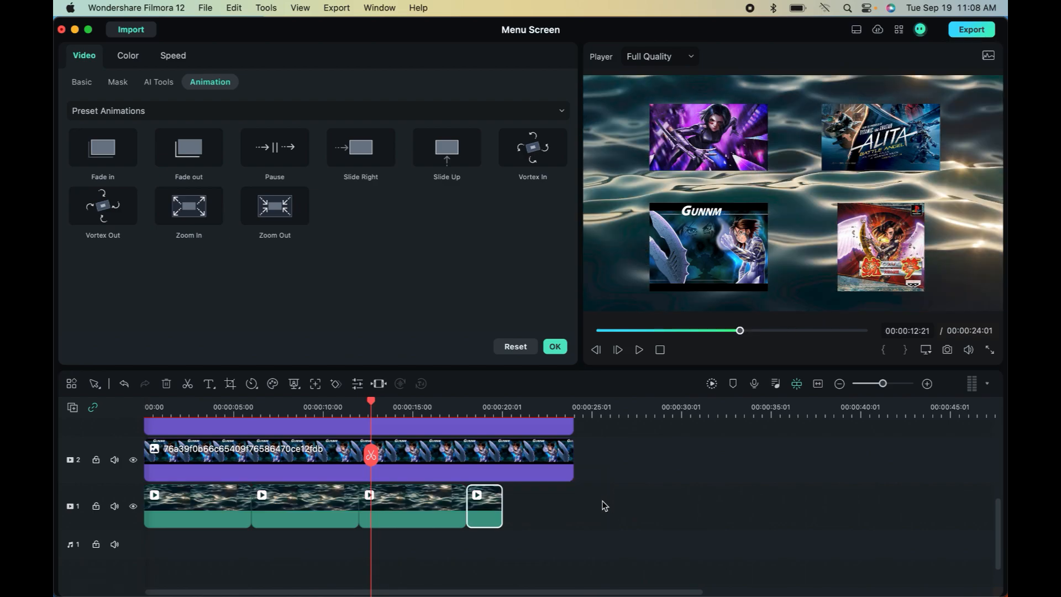
Shorten the four image clips on tracks 2 to 5 to end with the water background at 00:00:20:03.
left_click_drag(567, 461, 504, 464)
scroll(635, 505, "up", 3)
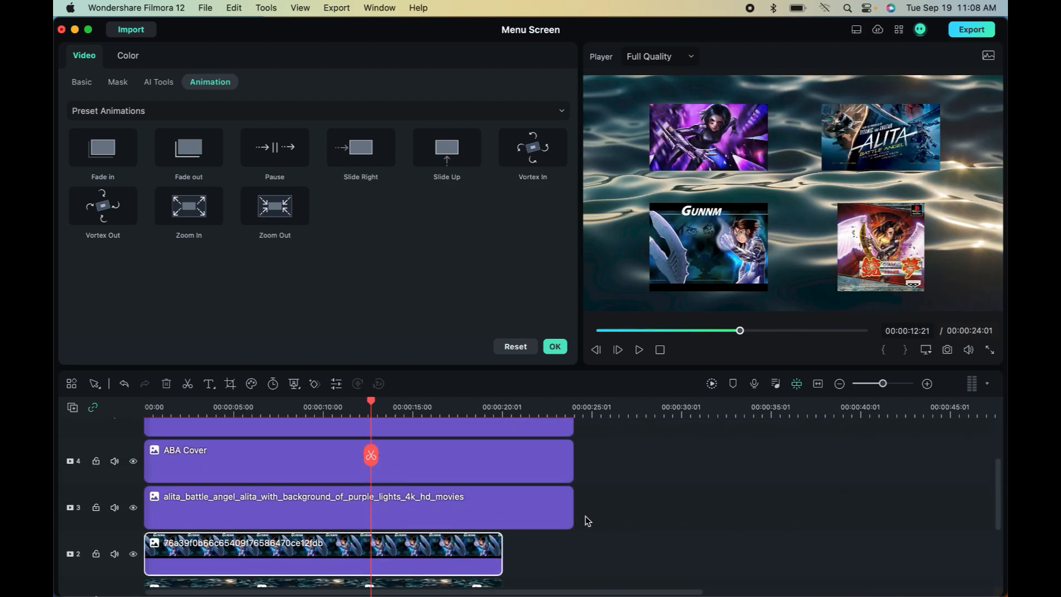
left_click_drag(571, 506, 504, 502)
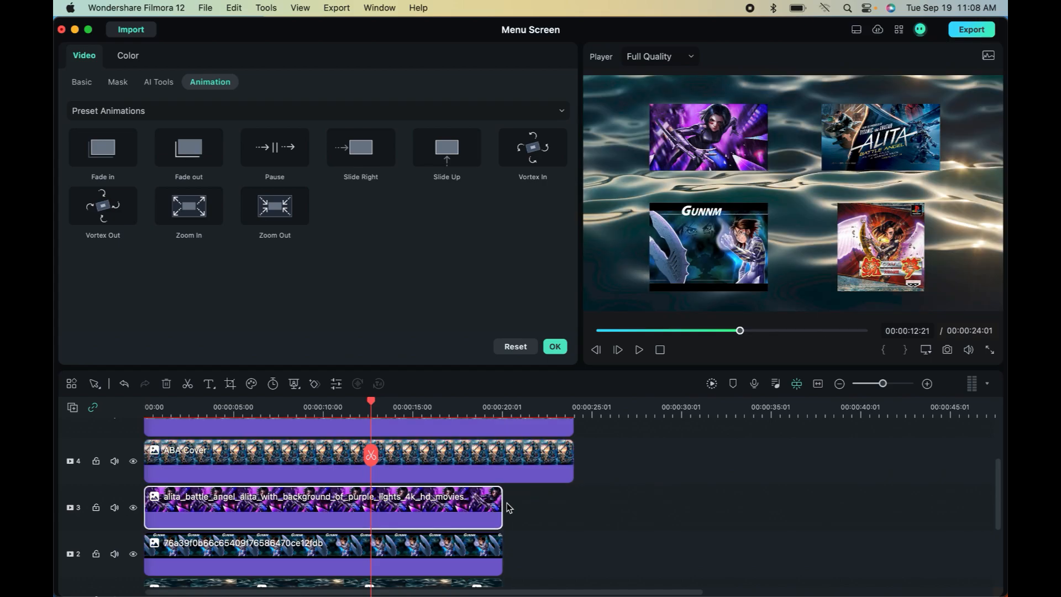
left_click_drag(570, 462, 504, 463)
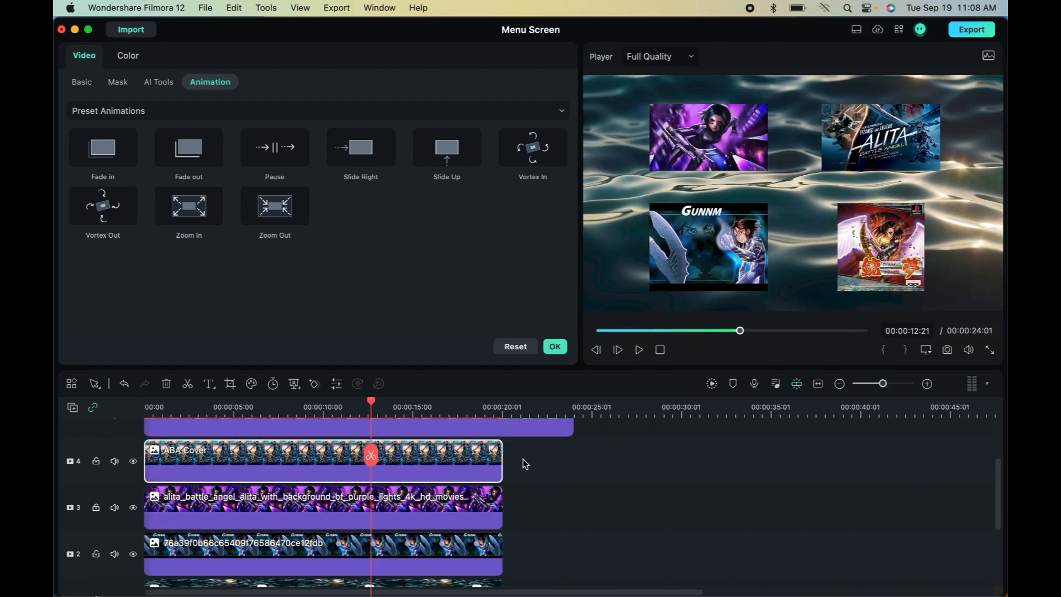
scroll(598, 468, "up", 3)
left_click_drag(572, 488, 503, 486)
scroll(588, 507, "up", 3)
scroll(589, 509, "down", 2)
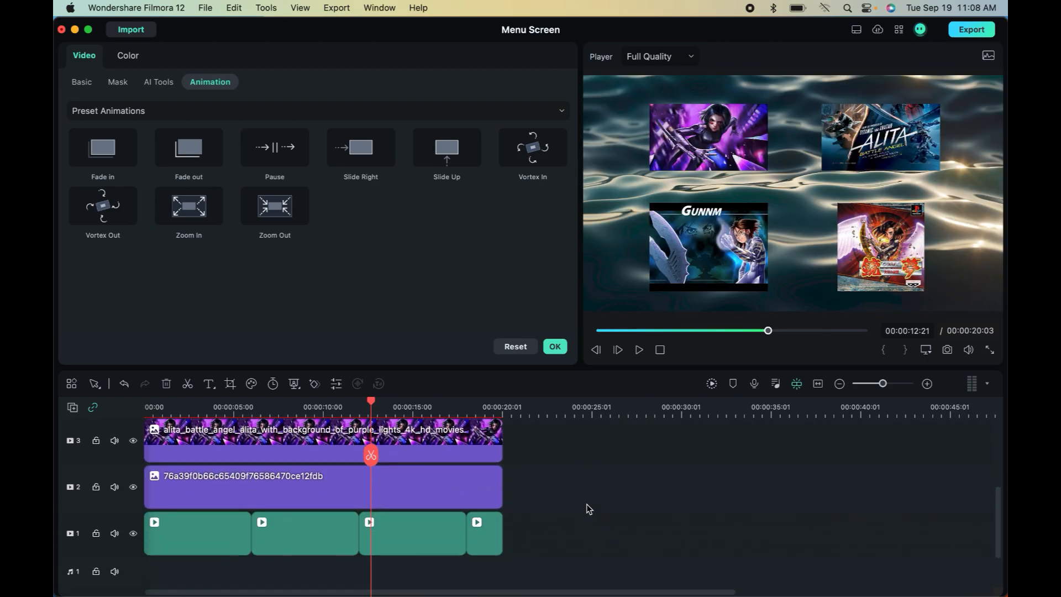
scroll(589, 508, "up", 3)
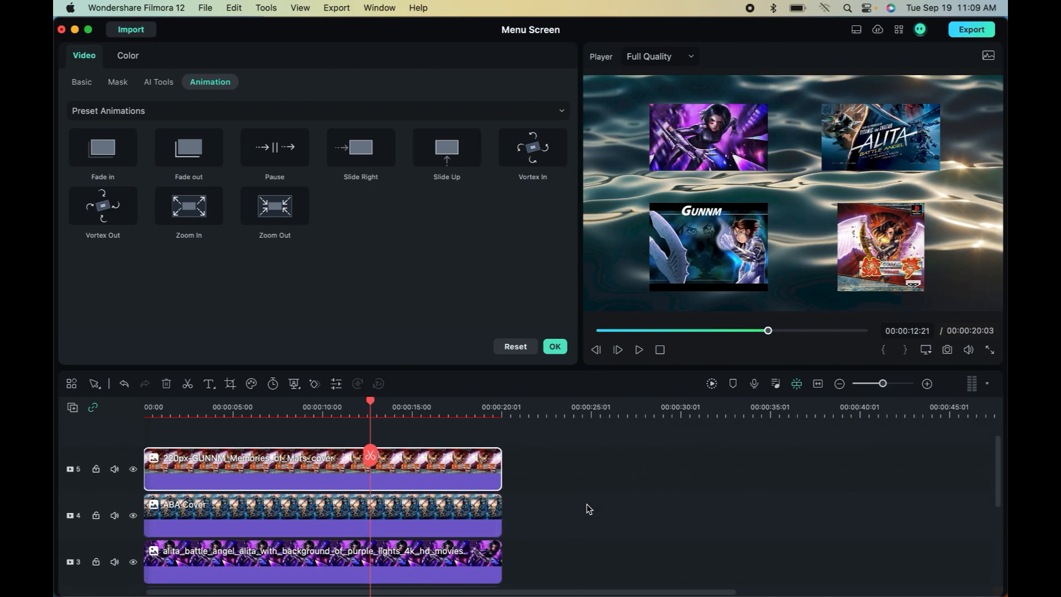
scroll(589, 508, "up", 1)
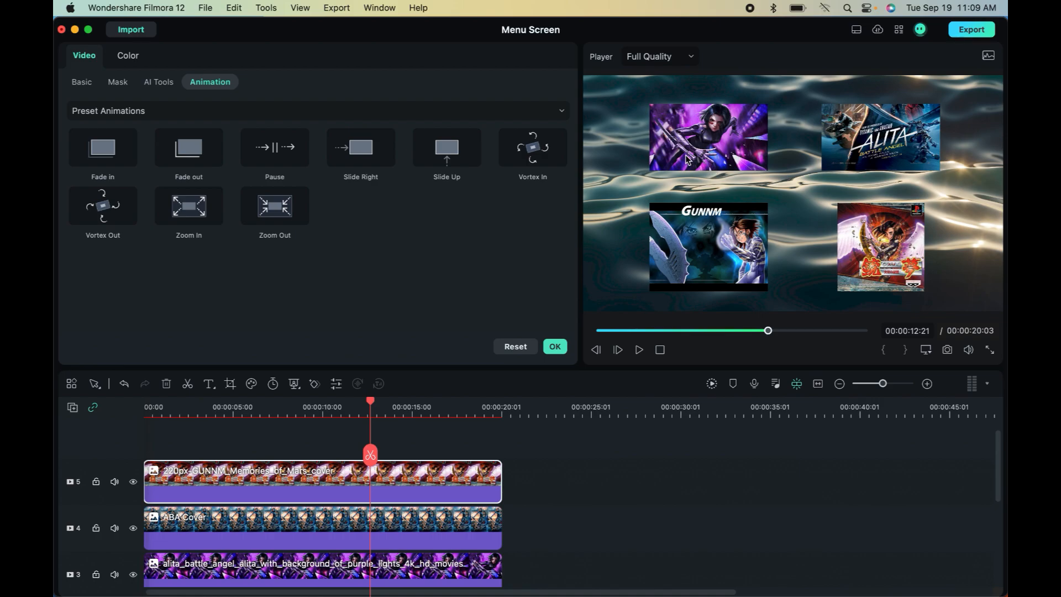
Lower the purple Alita image to a Y position of about 304 and move the Gunnm artwork slightly down beneath it.
left_click_drag(687, 160, 708, 157)
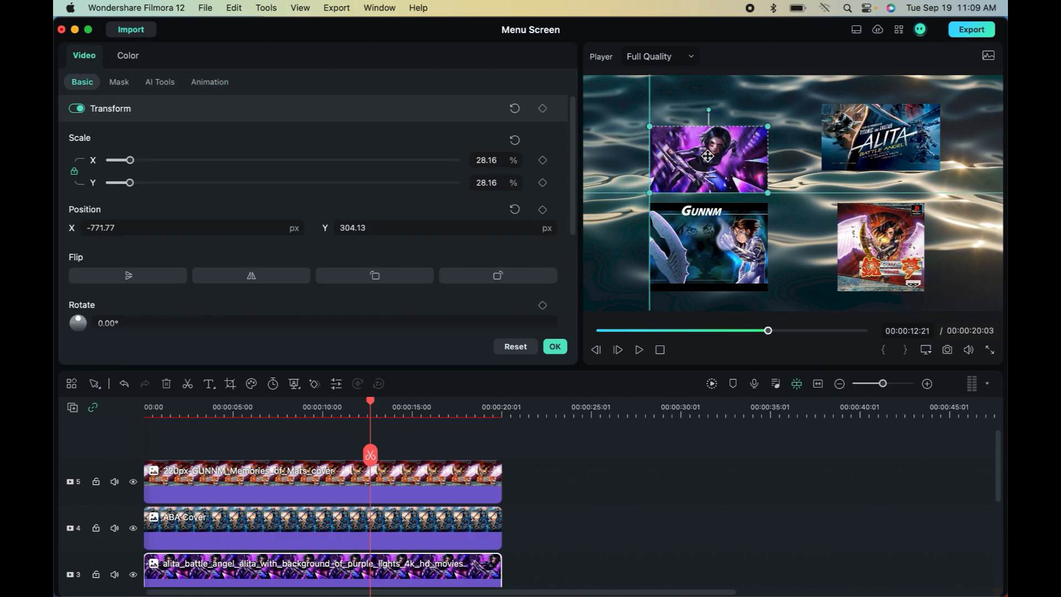
left_click(722, 237)
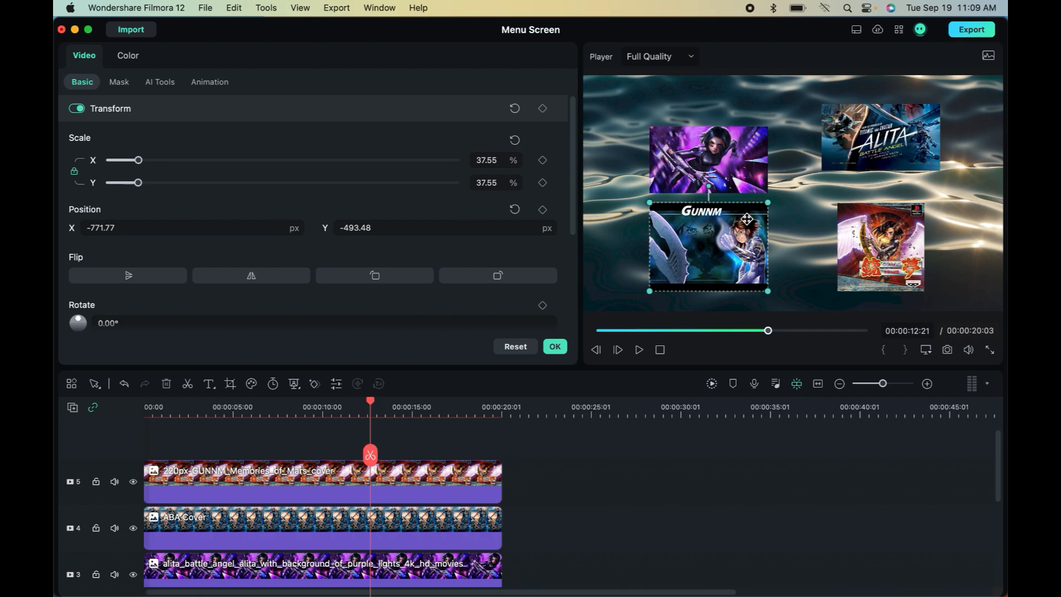
left_click_drag(727, 232, 727, 241)
Scale the Memories of Mars cover to about 30% centred beneath ABA Cover, and lower ABA Cover to a Y position of about 304.
left_click_drag(910, 244, 896, 258)
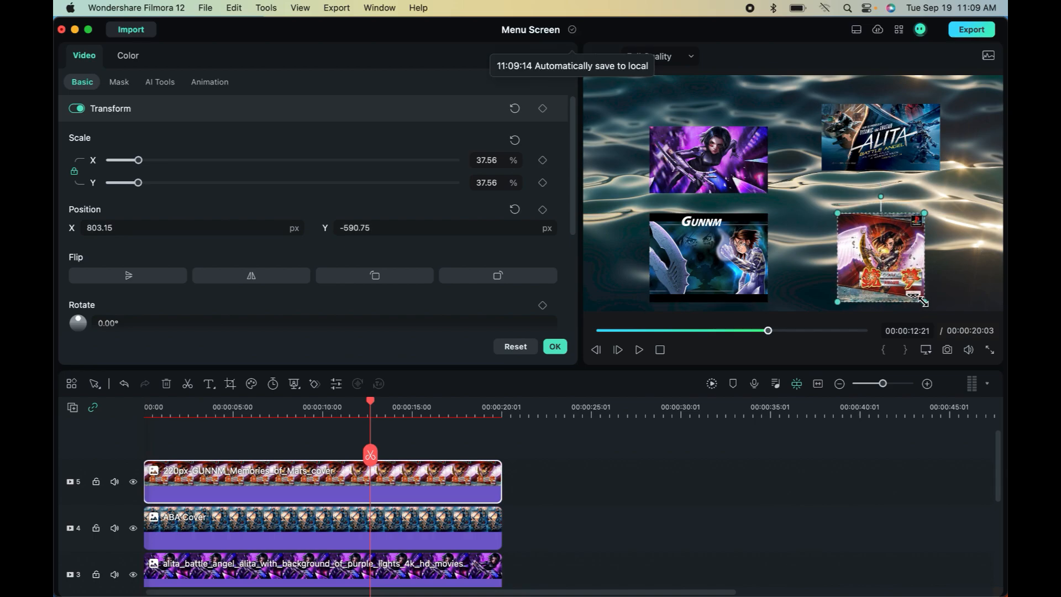
left_click_drag(923, 302, 907, 284)
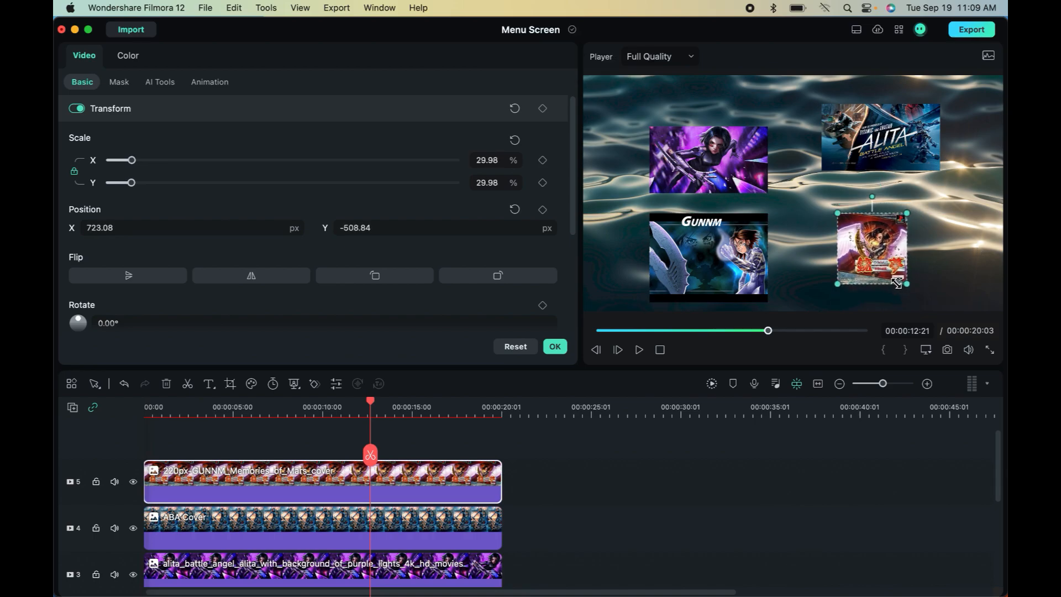
left_click_drag(874, 250, 882, 252)
left_click_drag(891, 141, 890, 164)
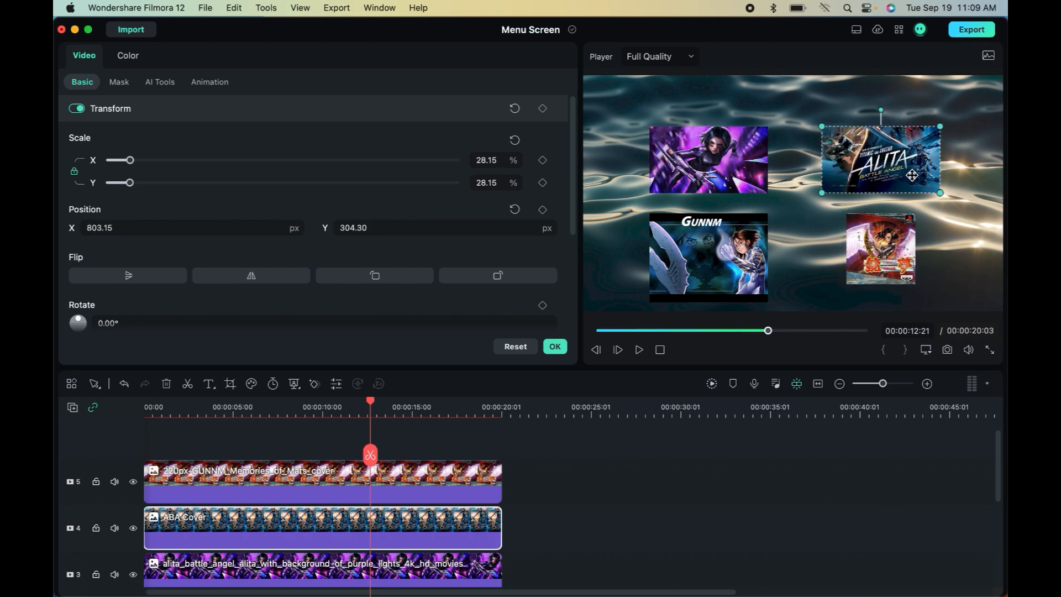
left_click(556, 347)
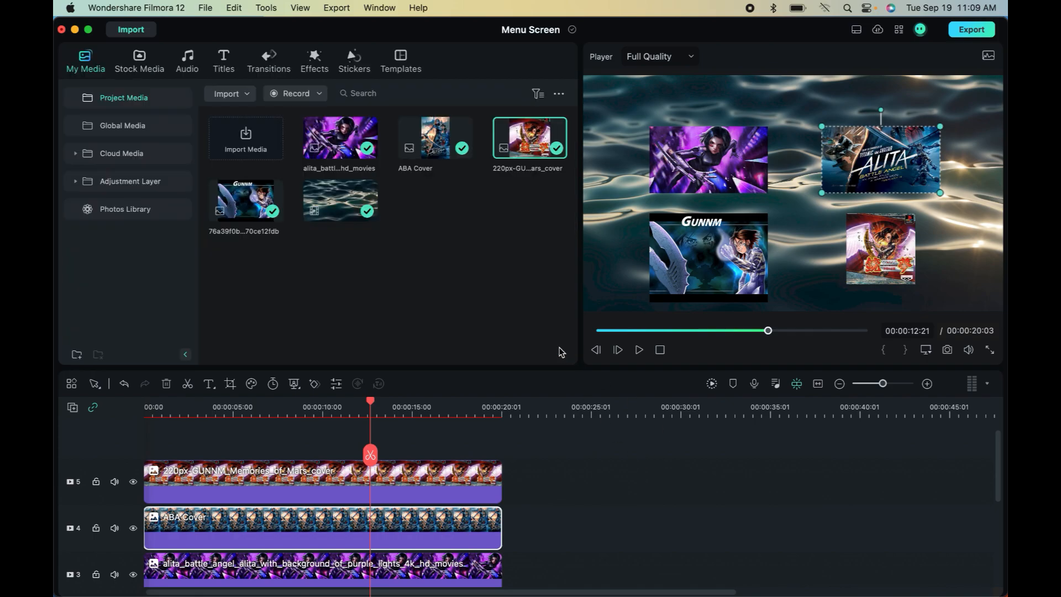
Turn on the computer's Wi-Fi and reload the Plain Text titles from Filmstock.
left_click(227, 56)
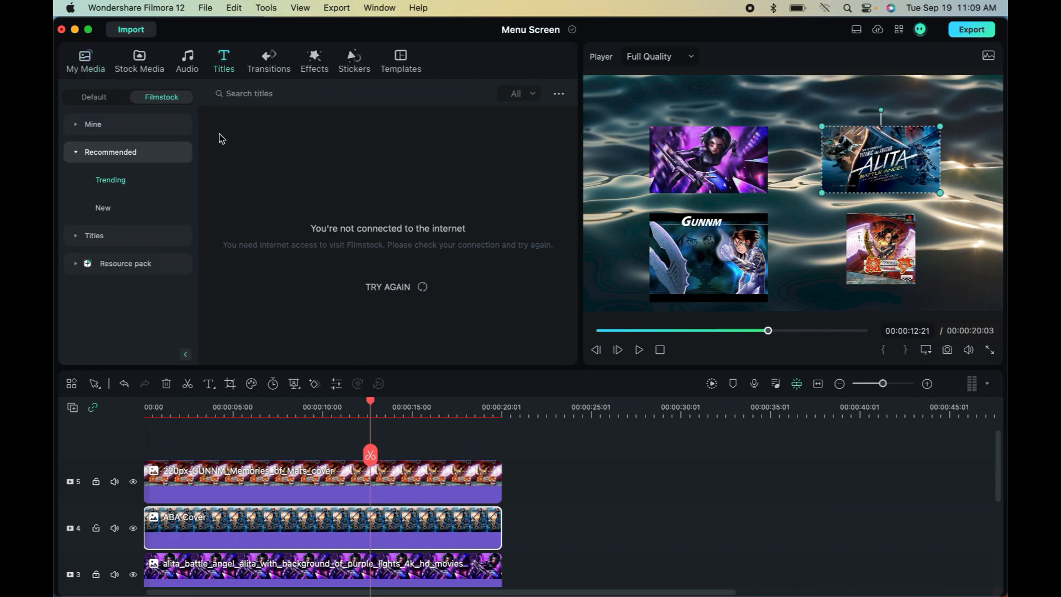
left_click(137, 131)
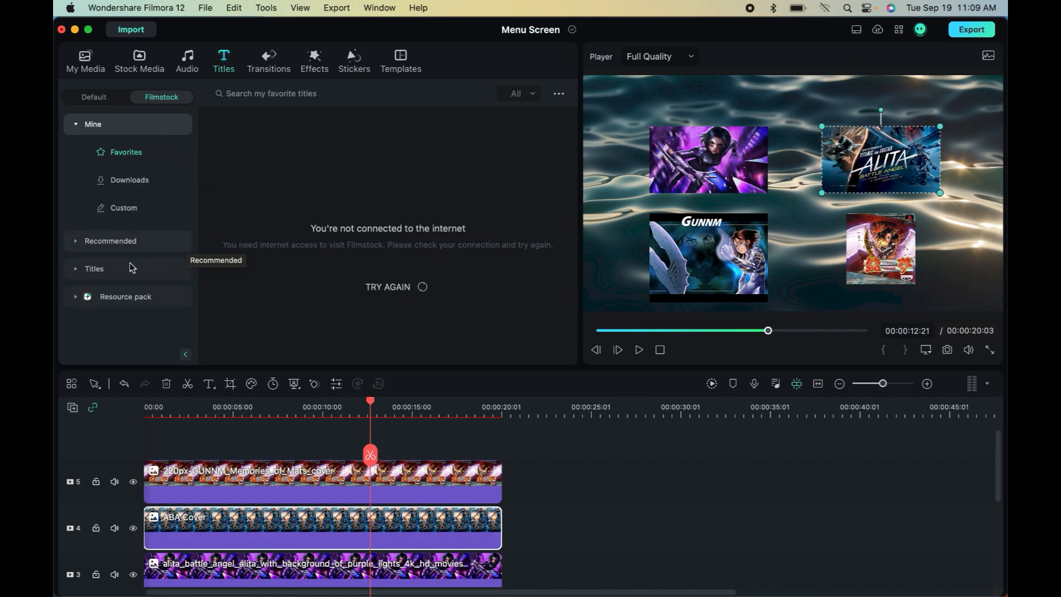
left_click(118, 268)
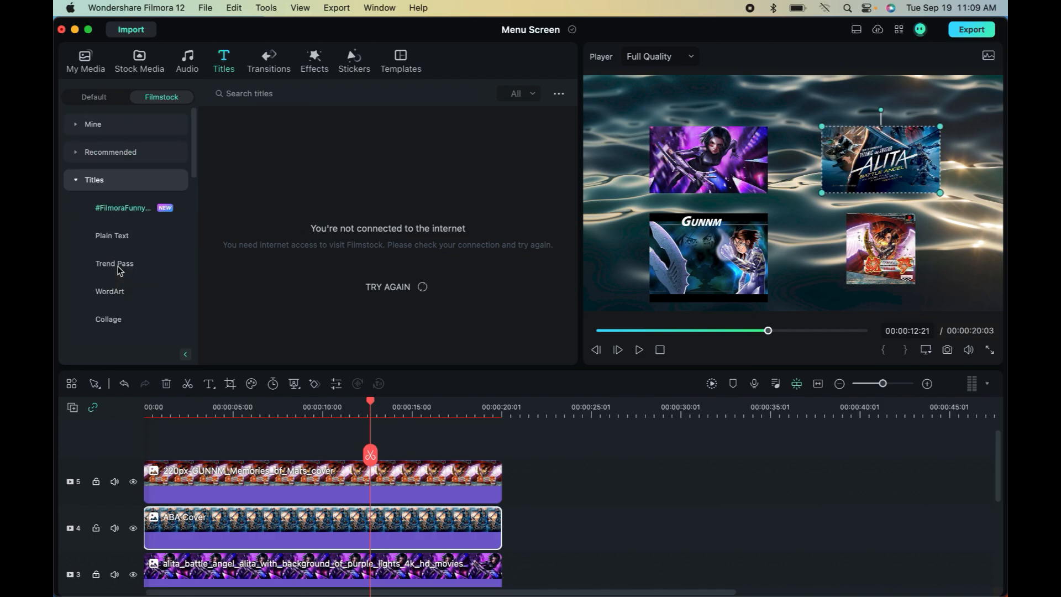
left_click(121, 237)
left_click(827, 7)
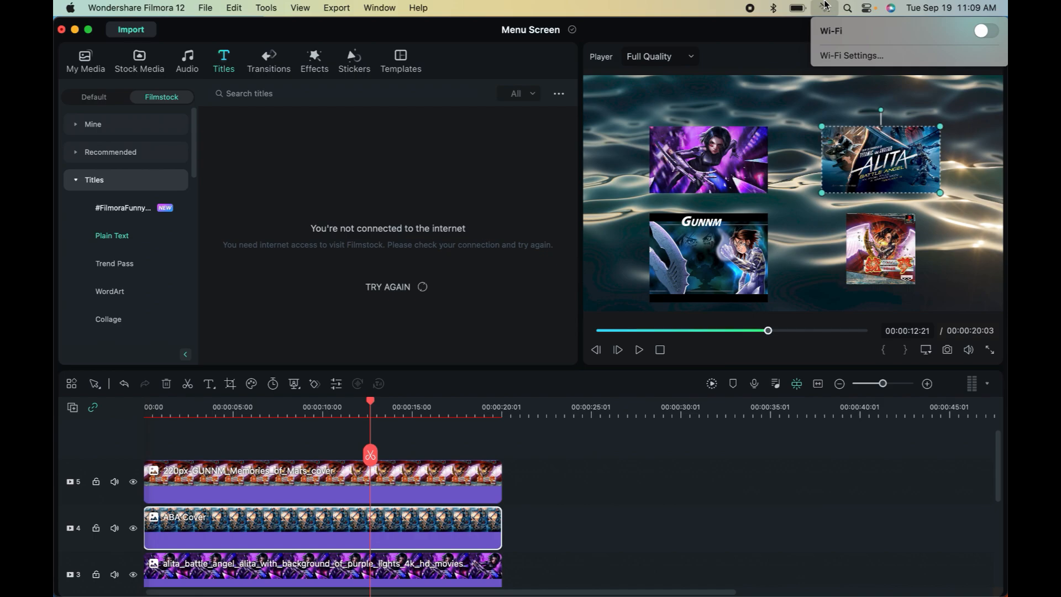
left_click(987, 33)
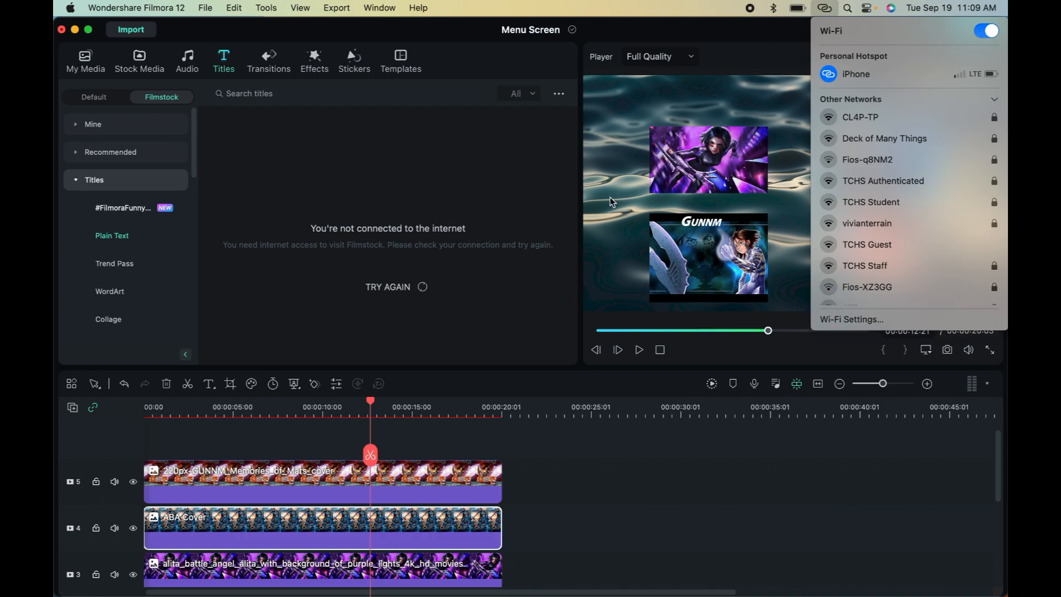
left_click(422, 287)
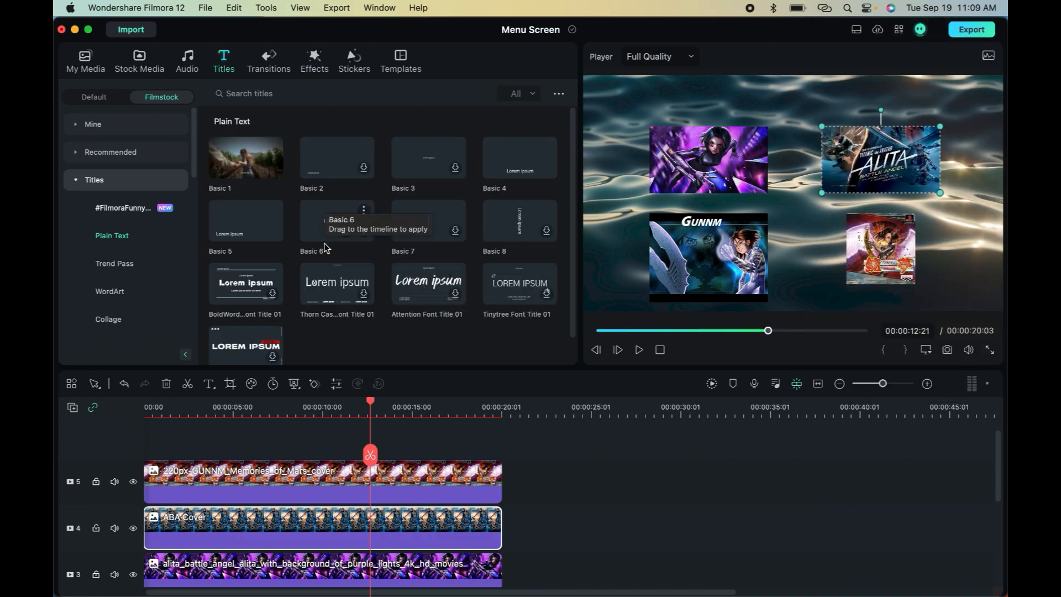
scroll(325, 245, "down", 2)
scroll(324, 244, "up", 10)
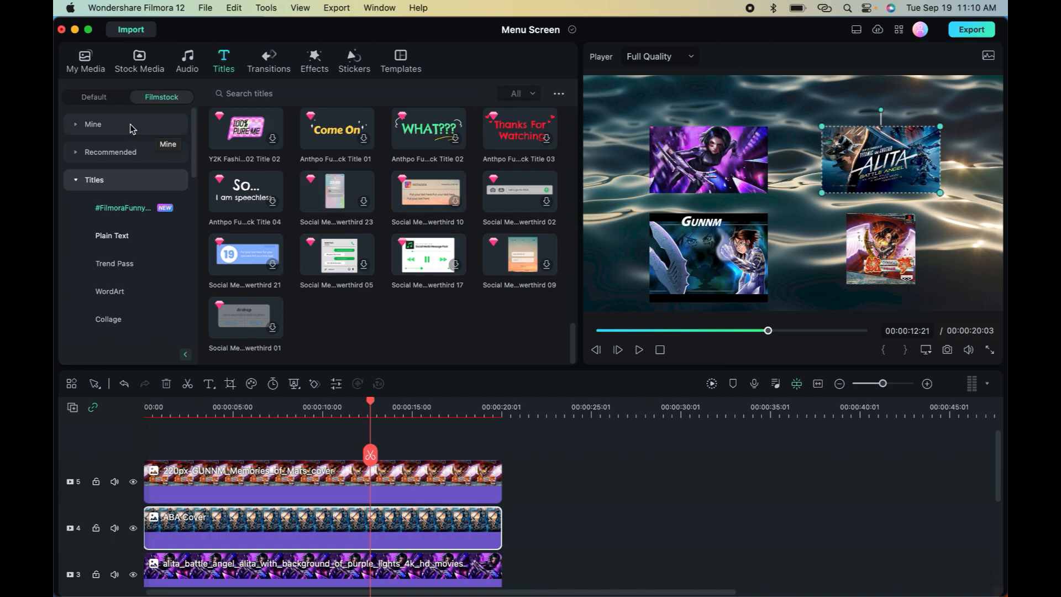
left_click(131, 126)
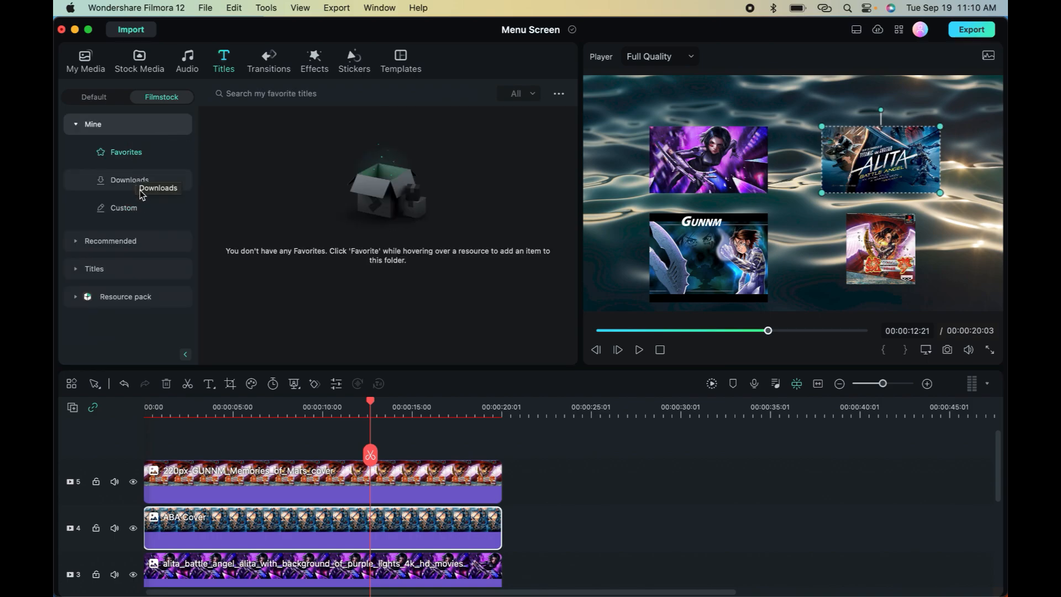
left_click(143, 213)
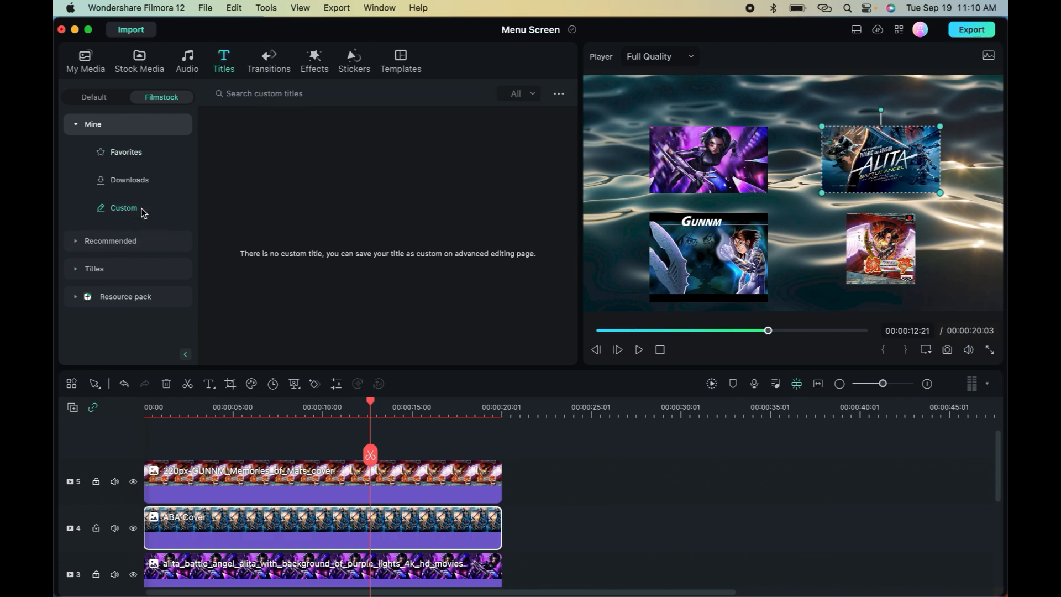
Add the Basic 6 plain text title at the start of track 6 and extend it to end with the image clips.
left_click(124, 270)
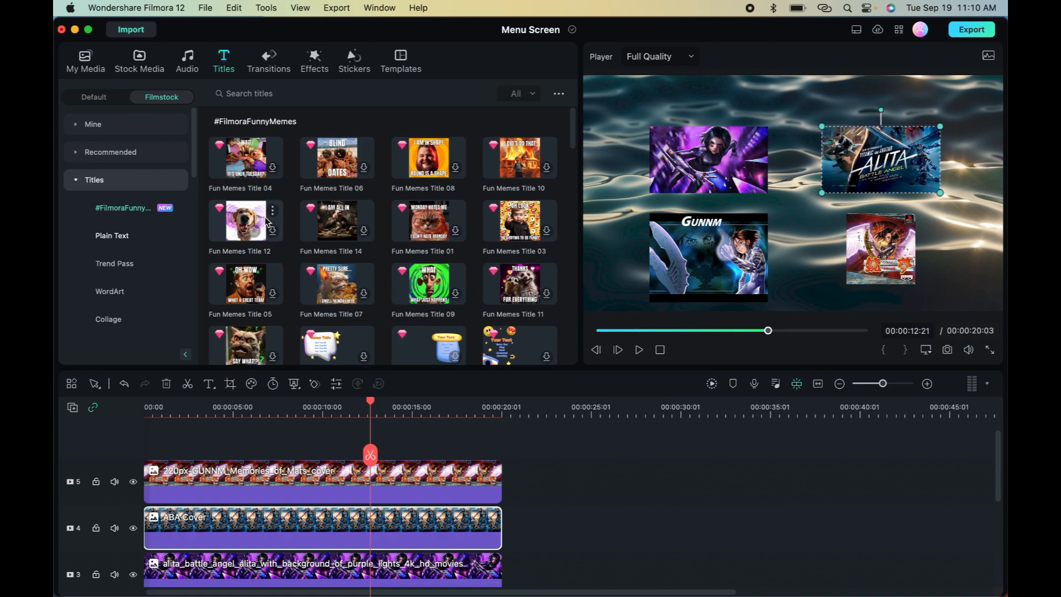
left_click(134, 237)
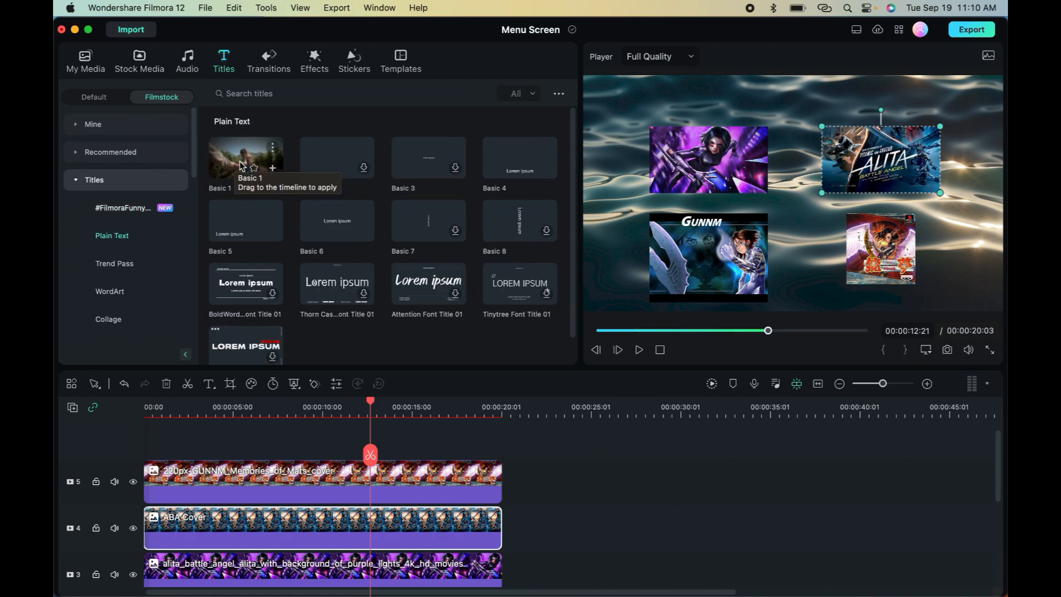
scroll(395, 271, "down", 5)
scroll(394, 271, "up", 5)
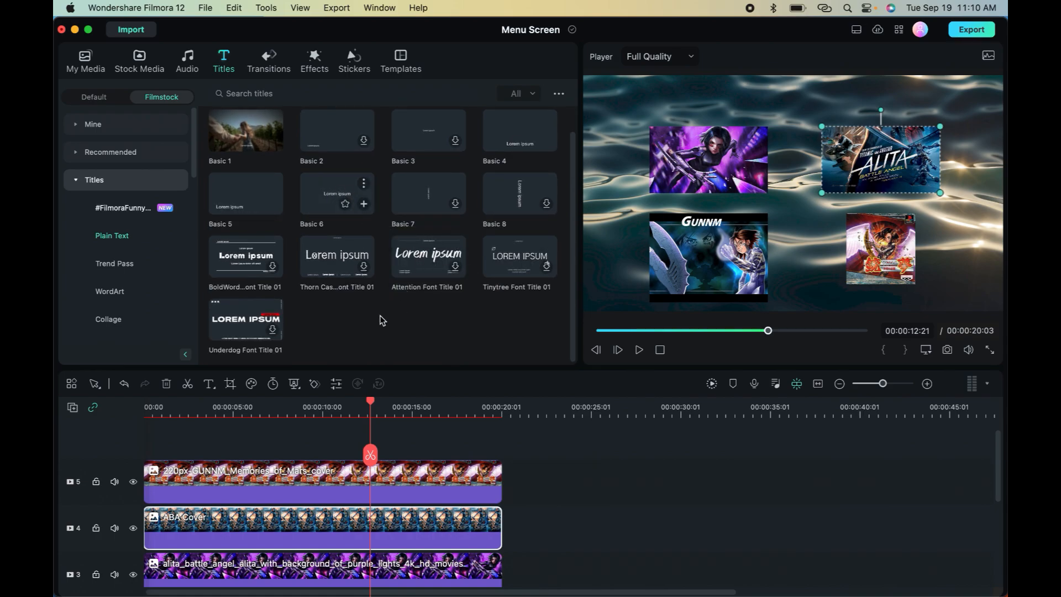
left_click_drag(326, 190, 148, 454)
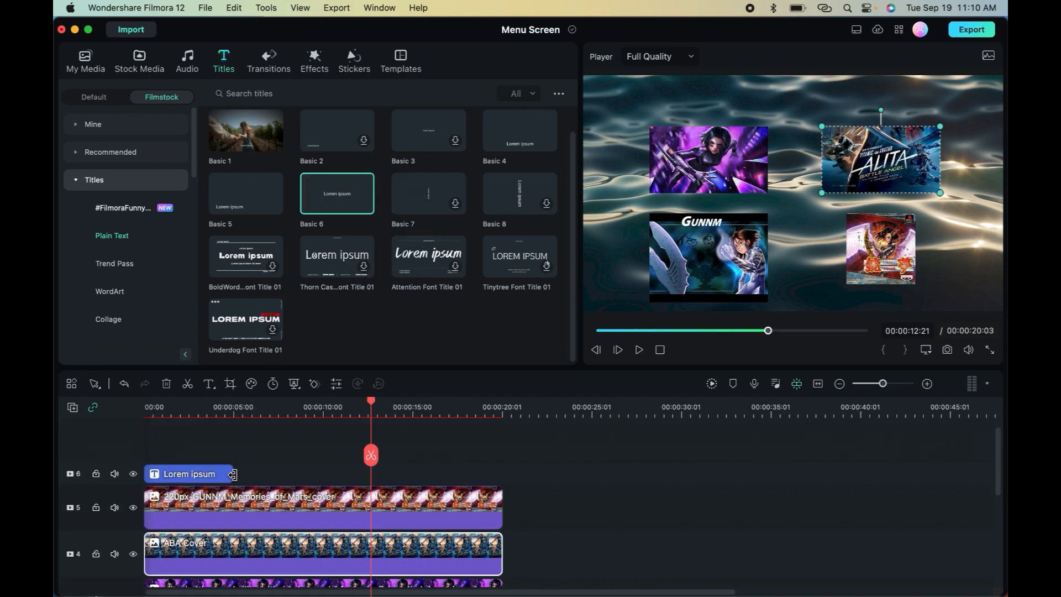
left_click_drag(232, 479, 500, 484)
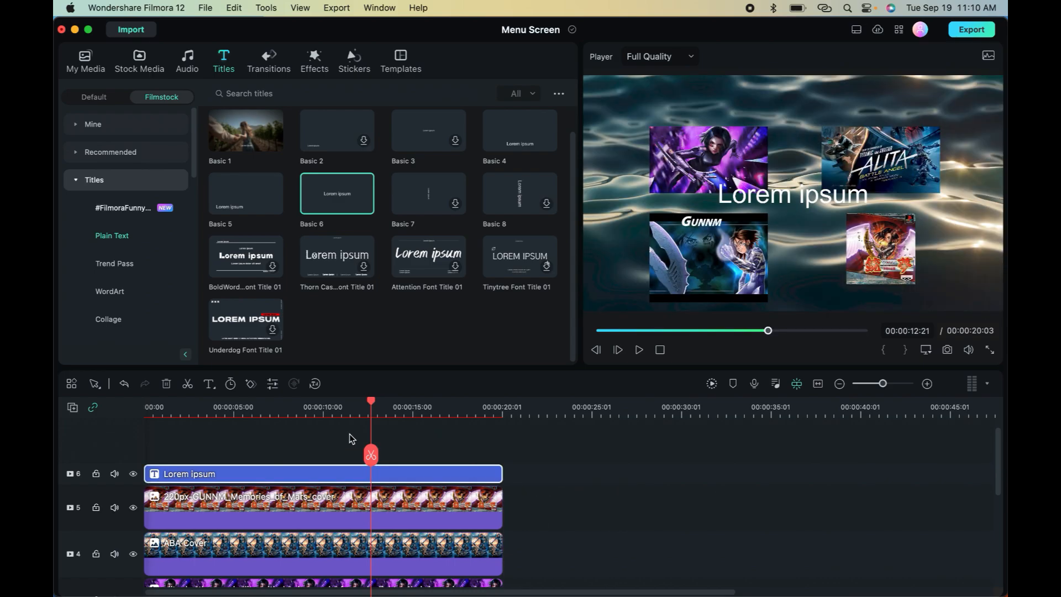
Move the placeholder title up above the image grid, centred, and apply the yellow text preset to it.
double_click(768, 202)
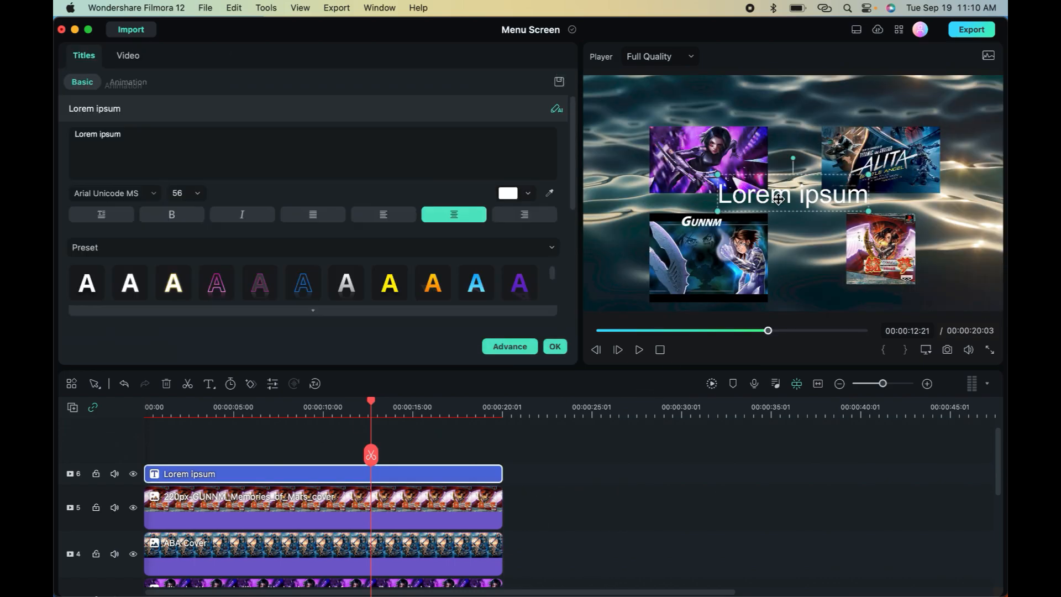
left_click_drag(767, 202, 791, 110)
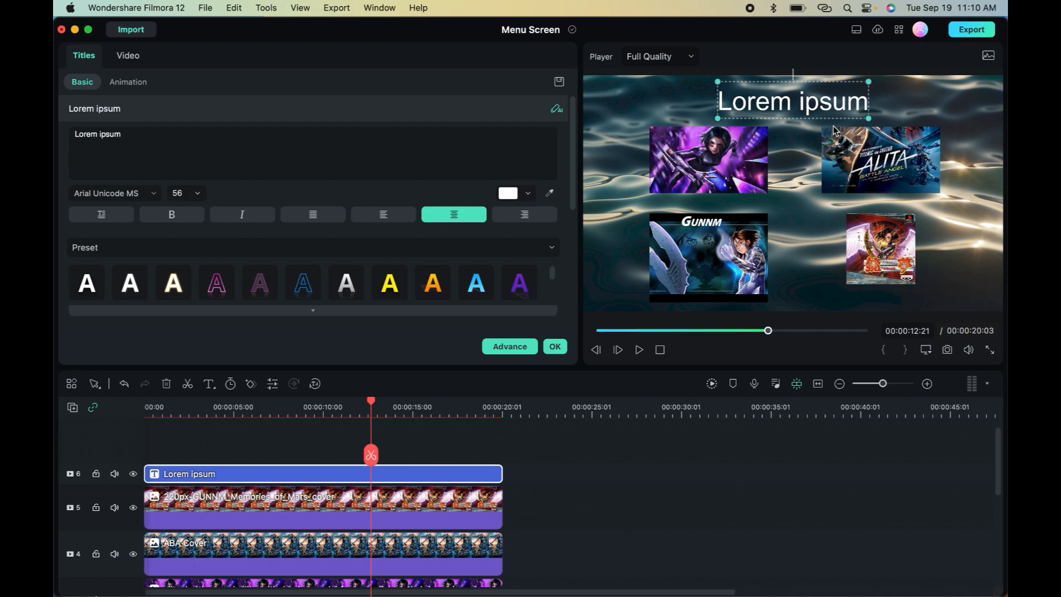
left_click(390, 285)
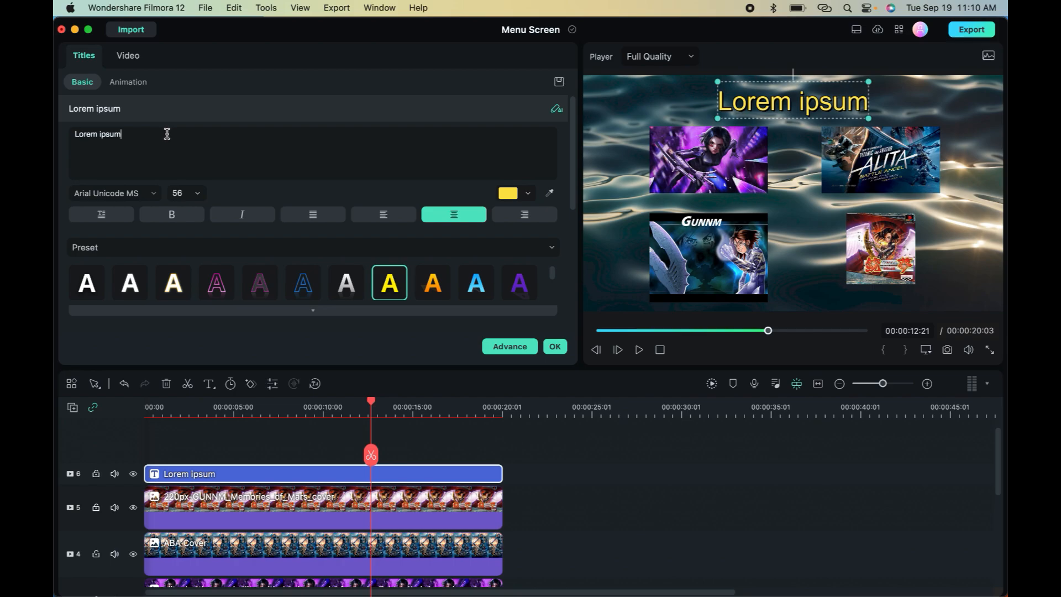
Replace the title's placeholder text with "Battle Angel Alita Media" and accept the title settings.
left_click_drag(167, 133, 93, 134)
left_click(92, 134)
key("BackSpace")
key("BackSpace")
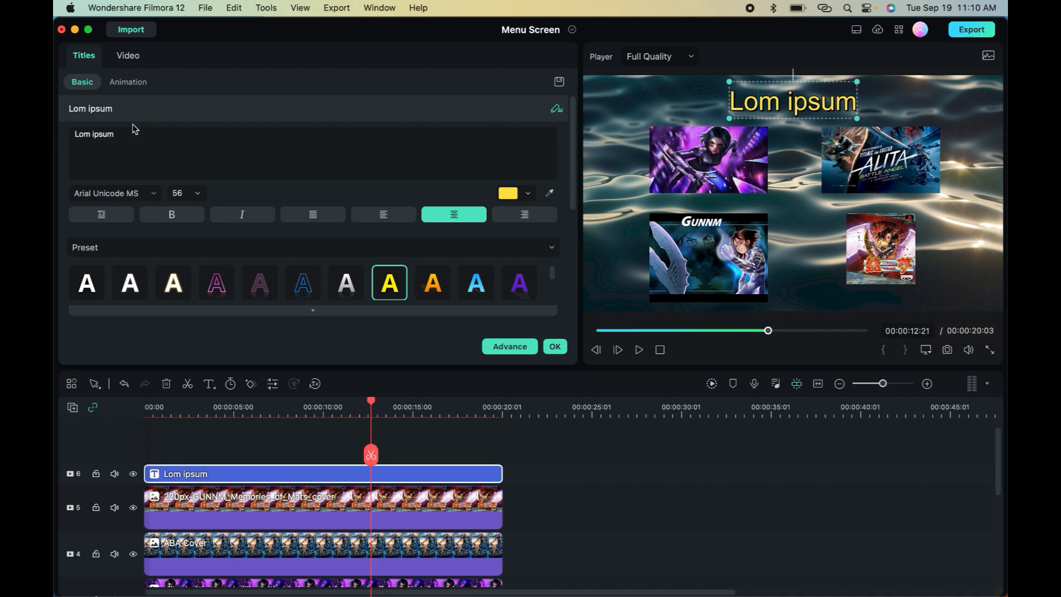
left_click_drag(129, 135, 91, 135)
key("BackSpace")
key("BackSpace")
key("BackSpace")
key("BackSpace")
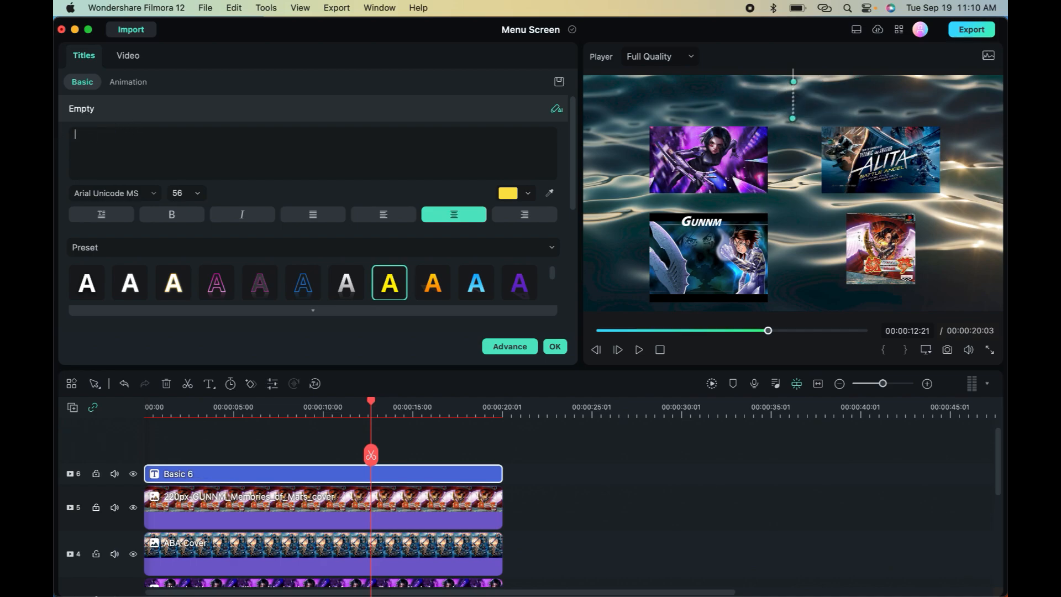
type("Battle ")
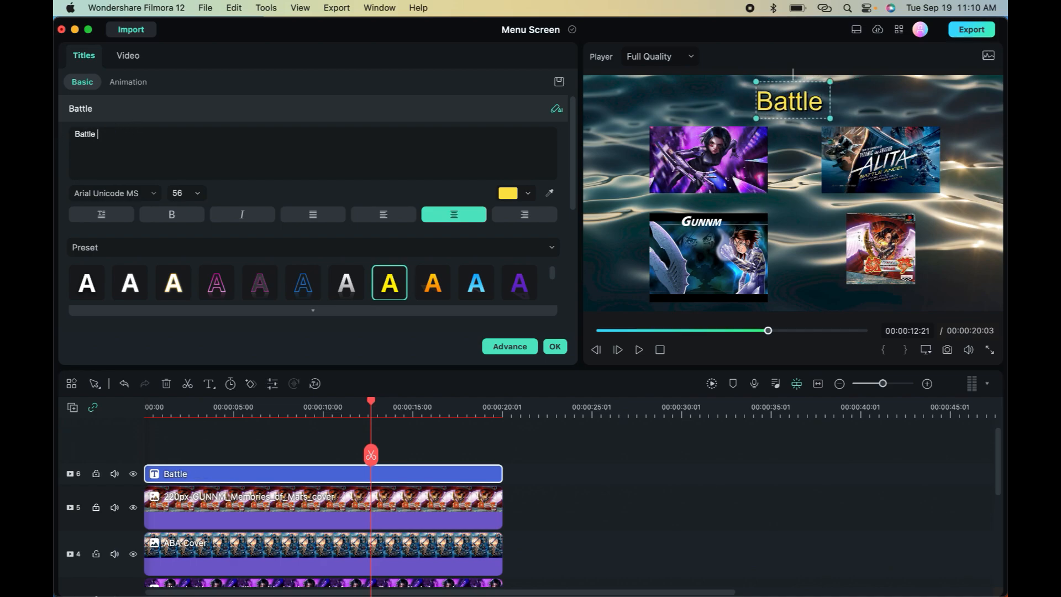
type("Angel Alita ")
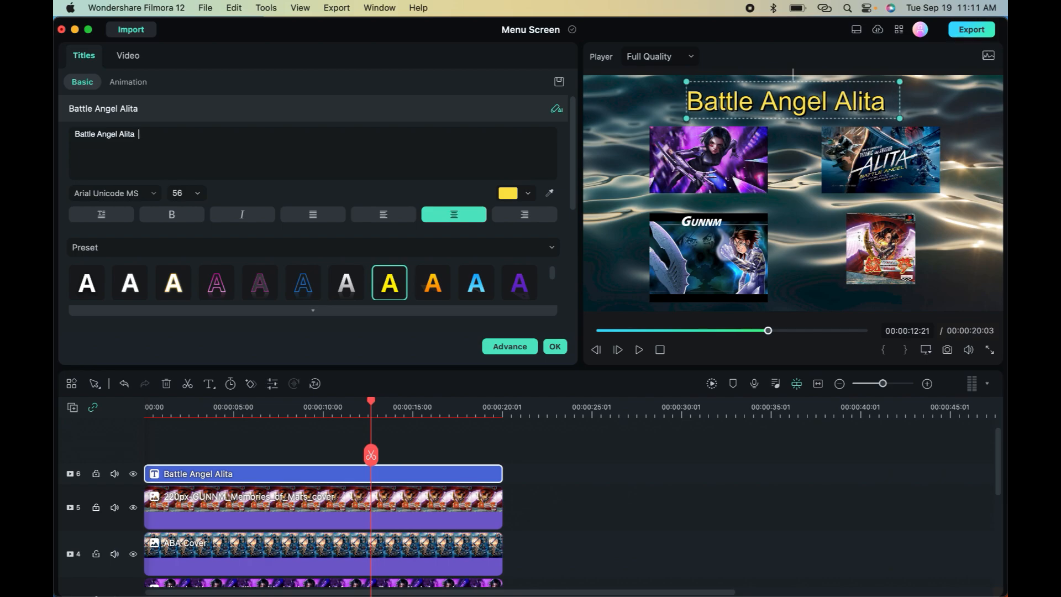
type(" Media")
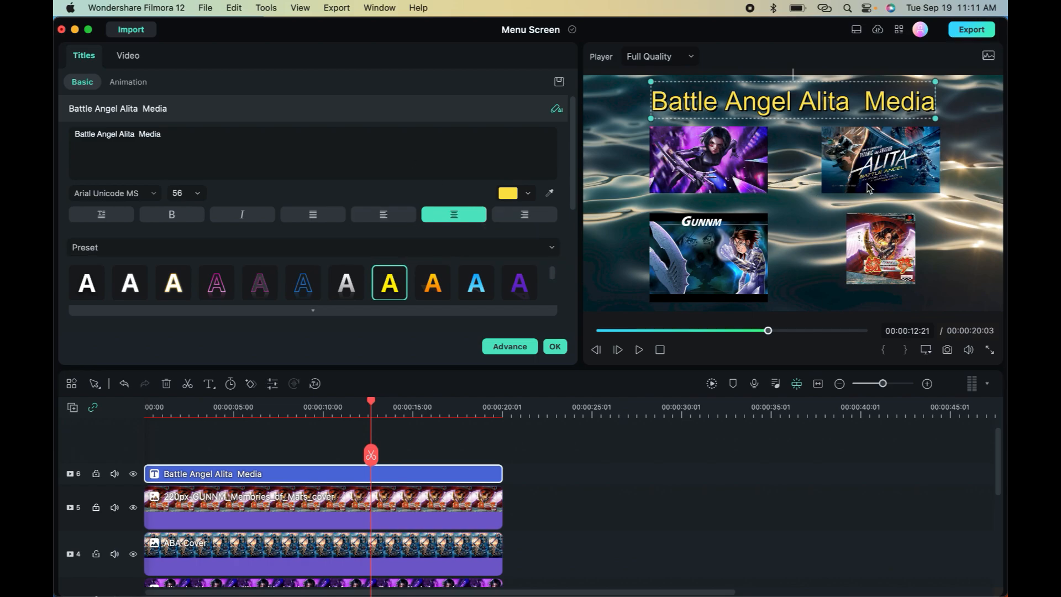
scroll(462, 443, "down", 3)
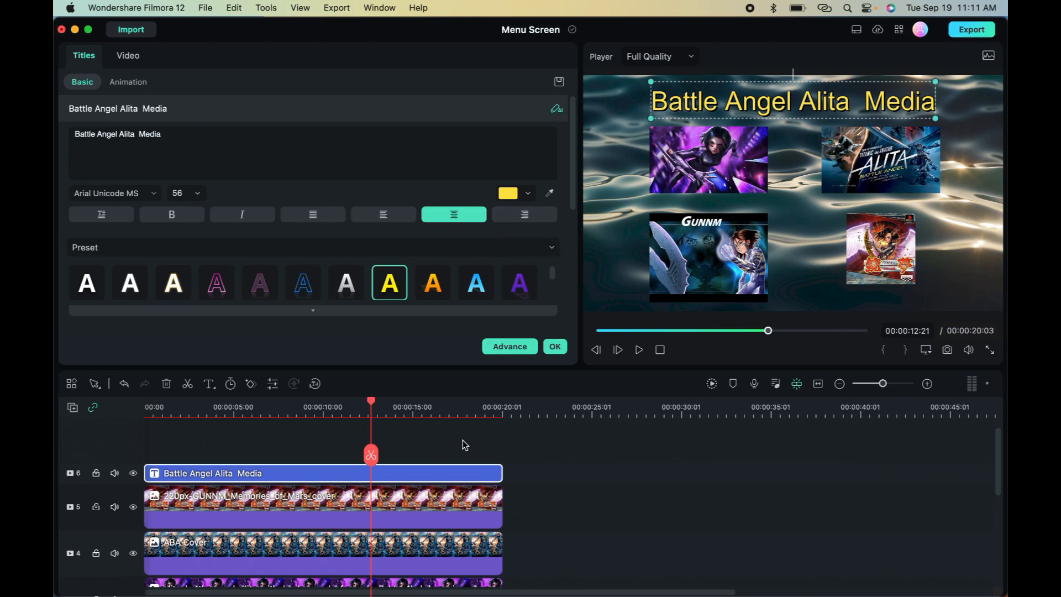
left_click(555, 347)
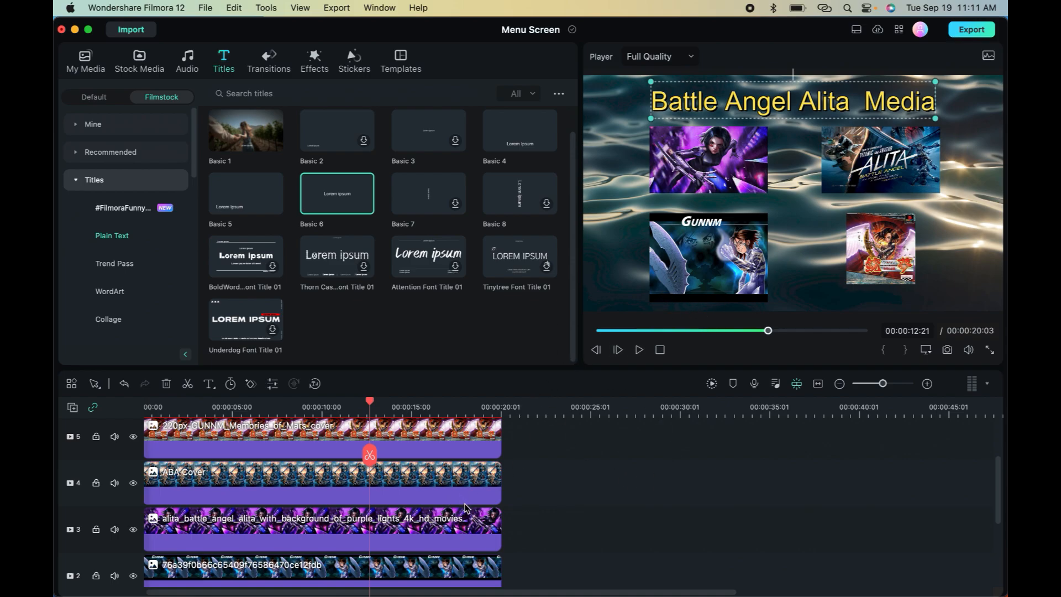
Apply the Fade in preset animation to the Gunnm artwork clip on track 2, with the playhead at 00:00:00:20.
double_click(232, 575)
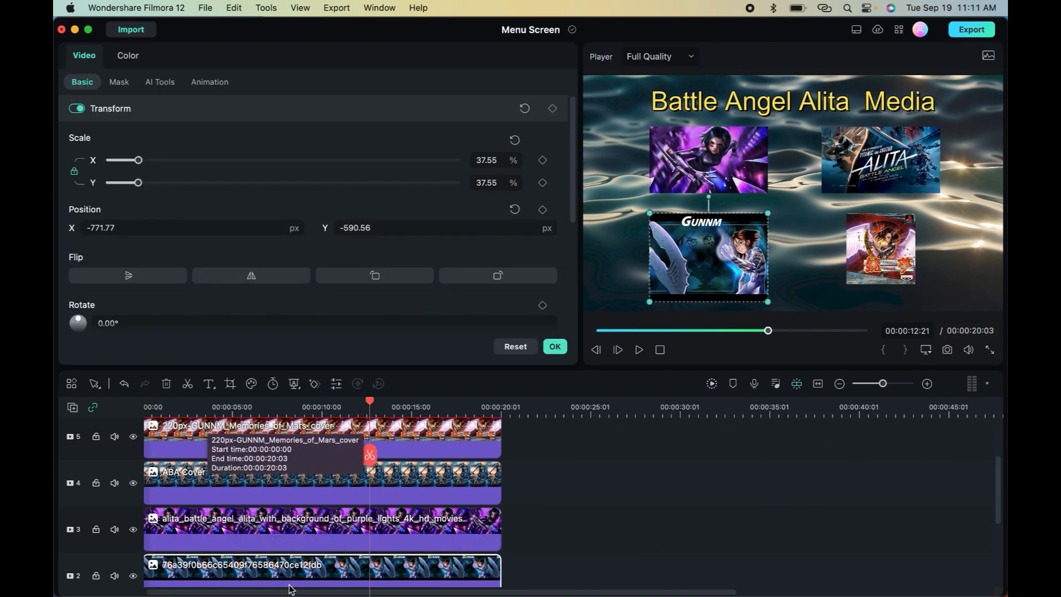
left_click(215, 84)
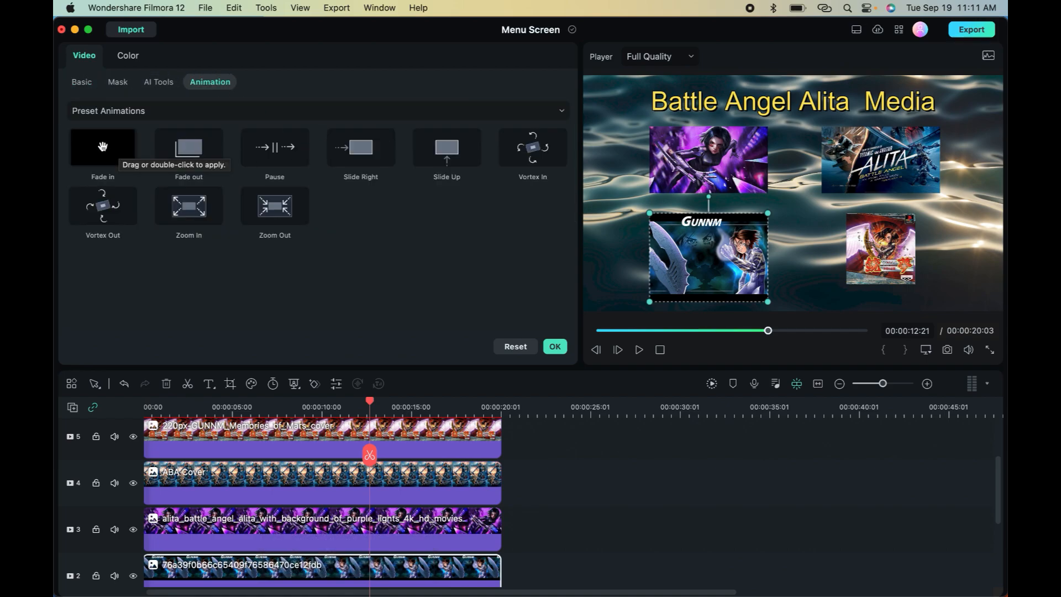
left_click_drag(370, 403, 156, 410)
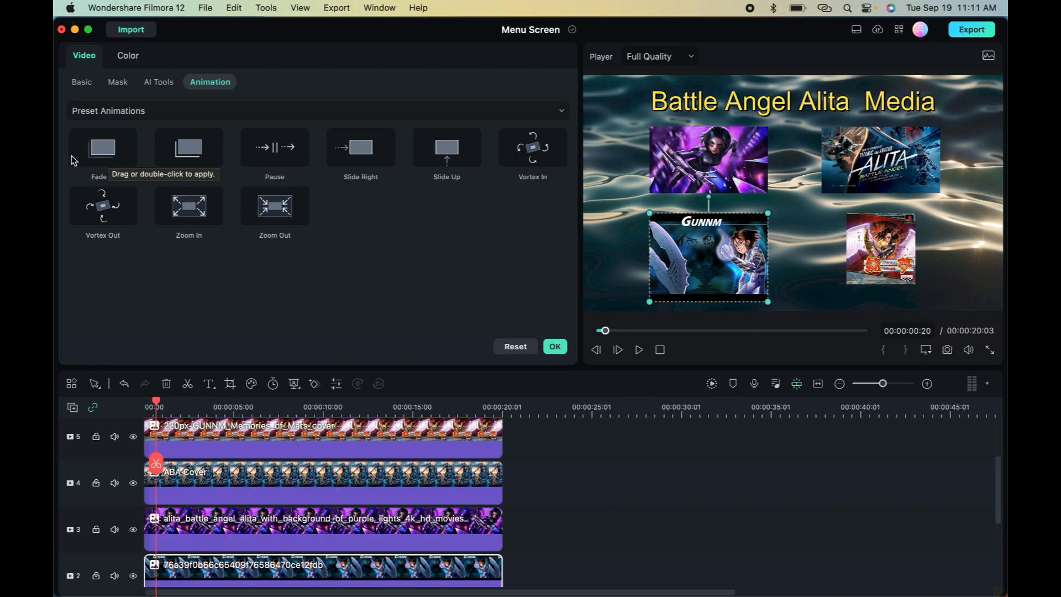
double_click(112, 154)
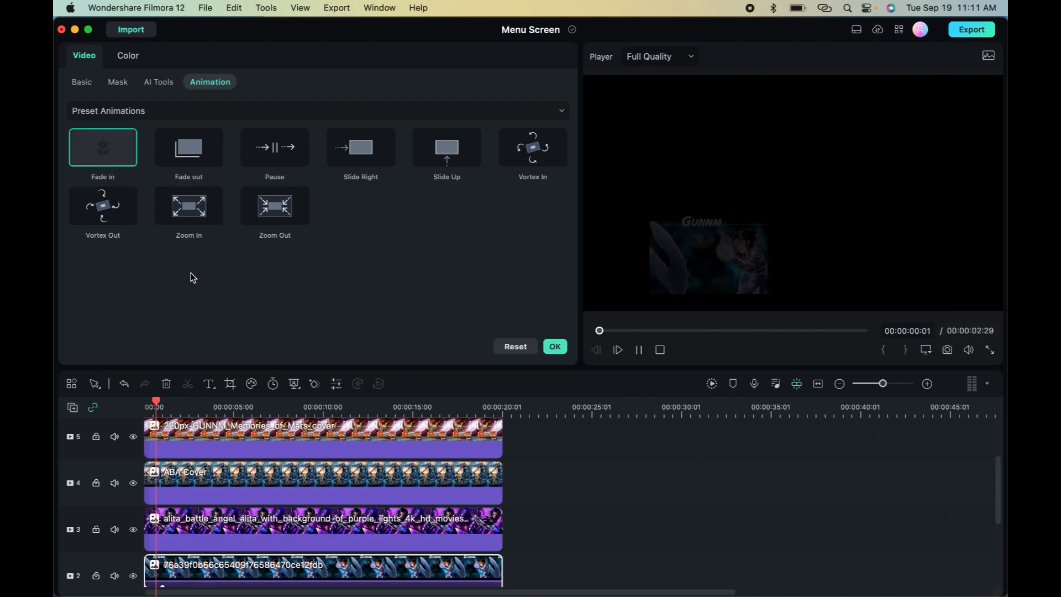
Apply the Fade in preset animation to the purple Alita clip on track 3 and the ABA Cover clip on track 4.
left_click(199, 532)
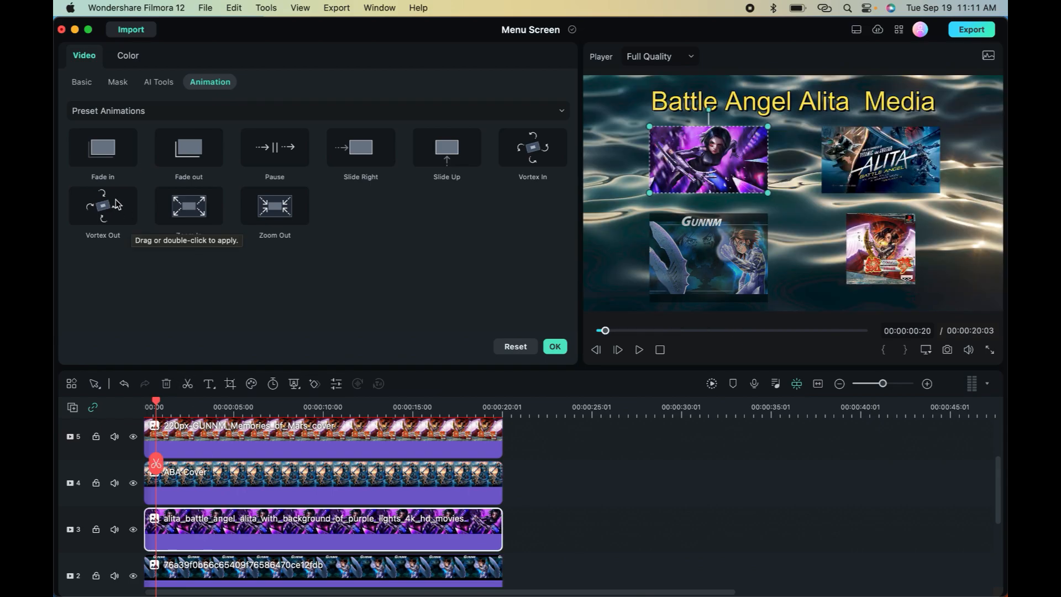
double_click(103, 152)
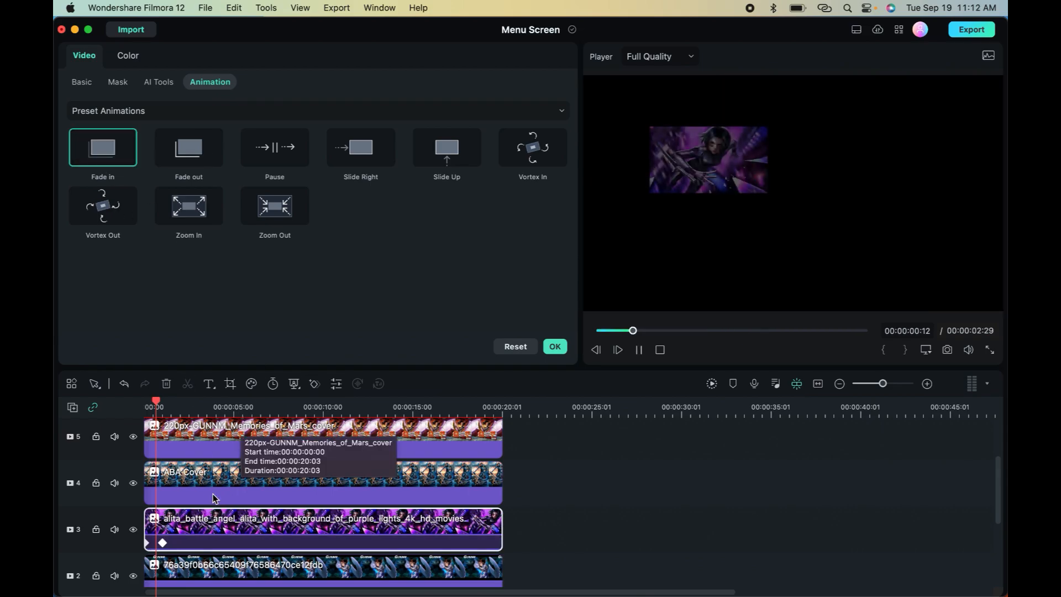
left_click(207, 490)
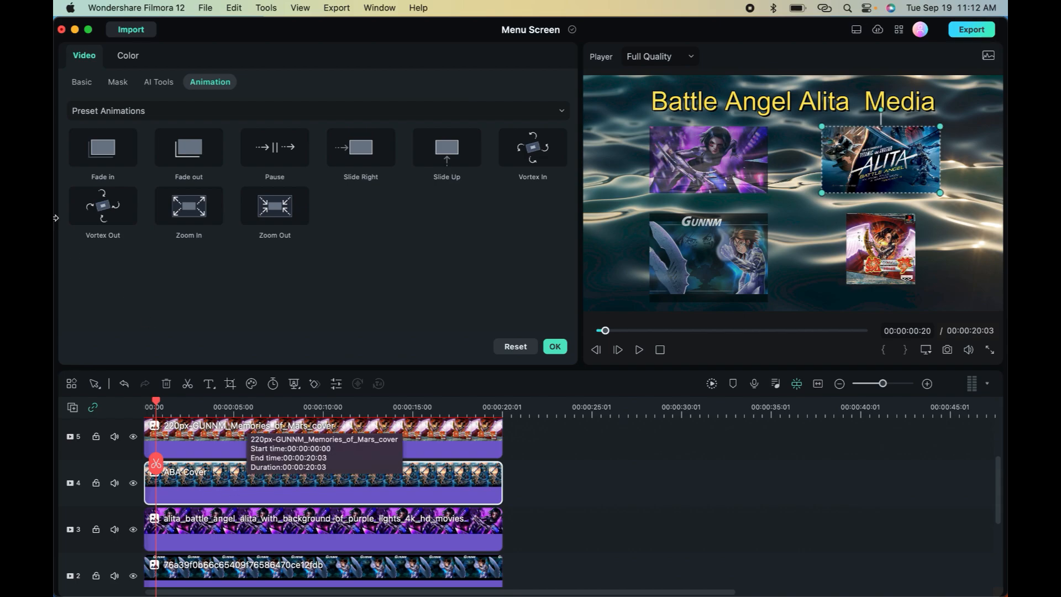
double_click(114, 150)
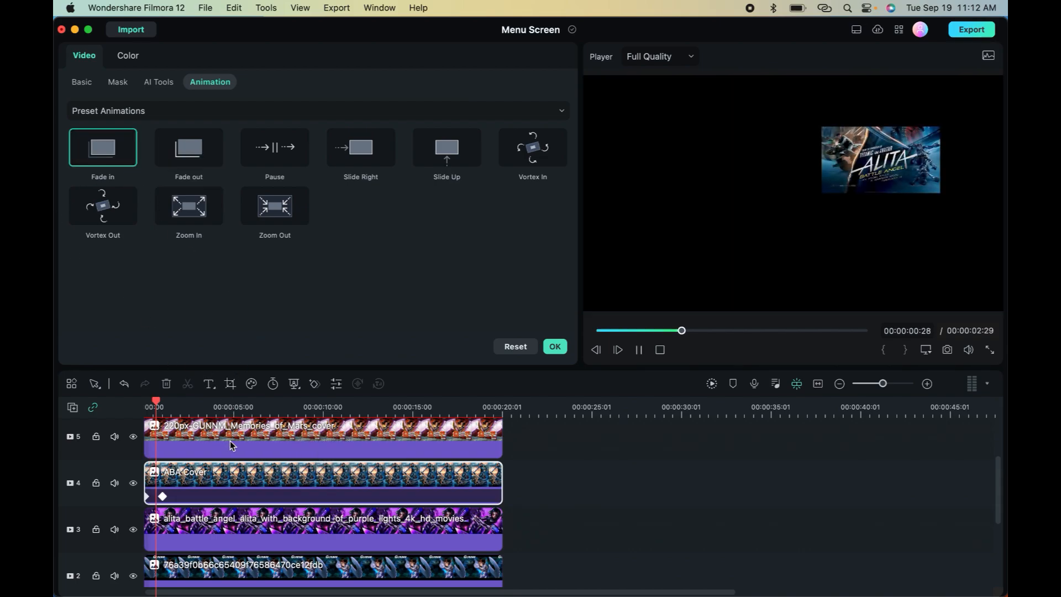
Apply the Fade in preset animation to the Memories of Mars cover on track 5 and accept the clip settings.
left_click(230, 442)
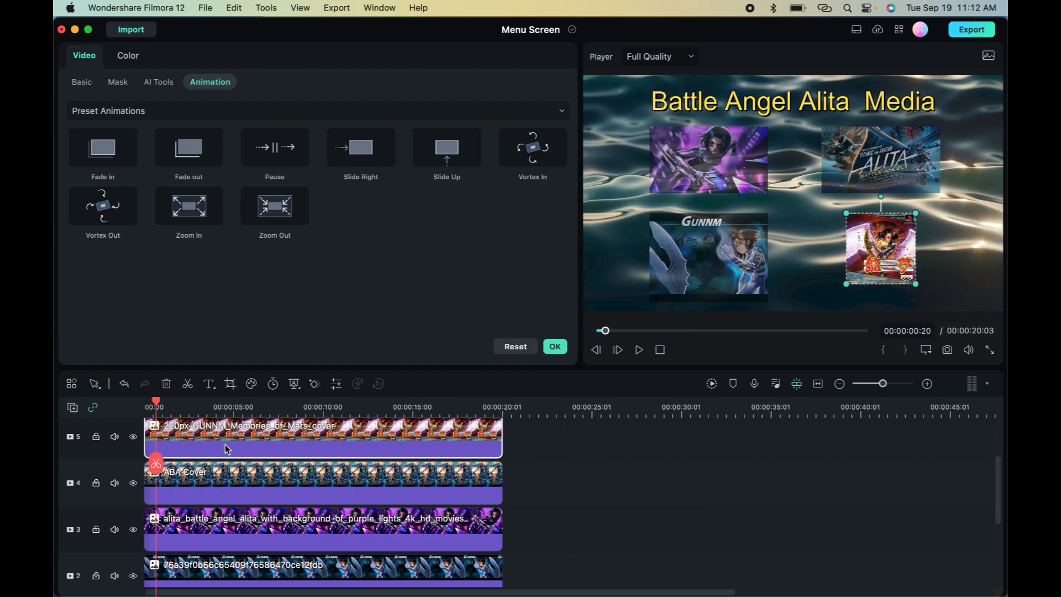
double_click(107, 155)
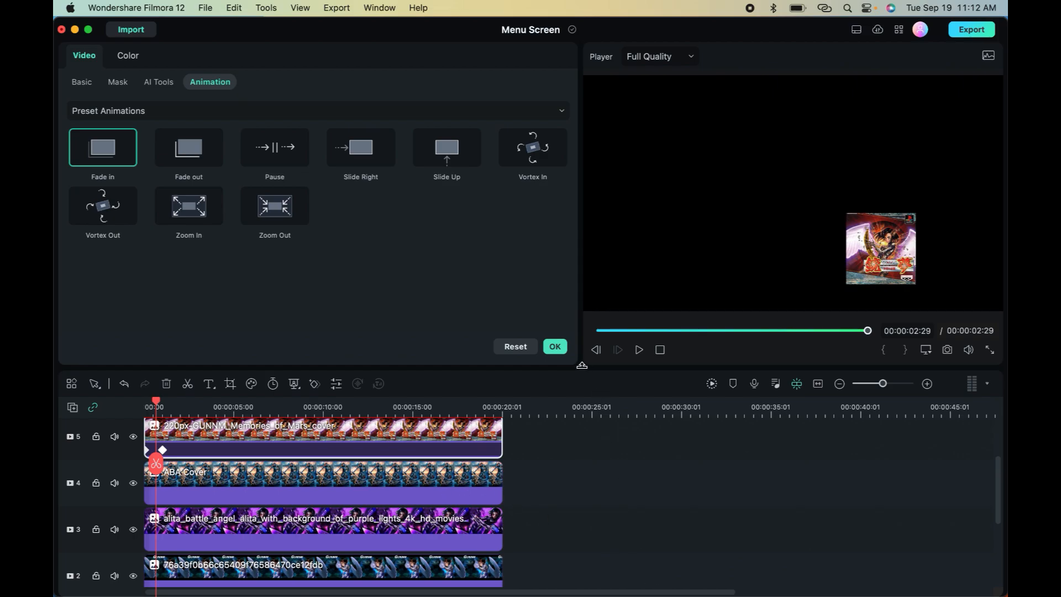
left_click(555, 346)
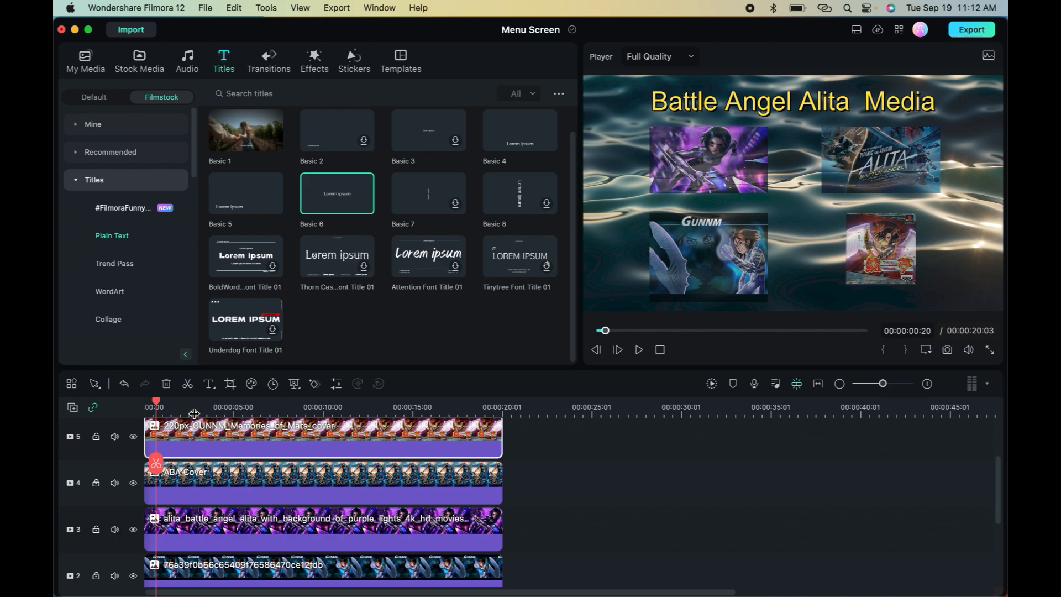
Add a keyframe at 00:00:05:27 to the Memories of Mars cover on track 5 and accept the clip settings.
left_click_drag(156, 402, 302, 423)
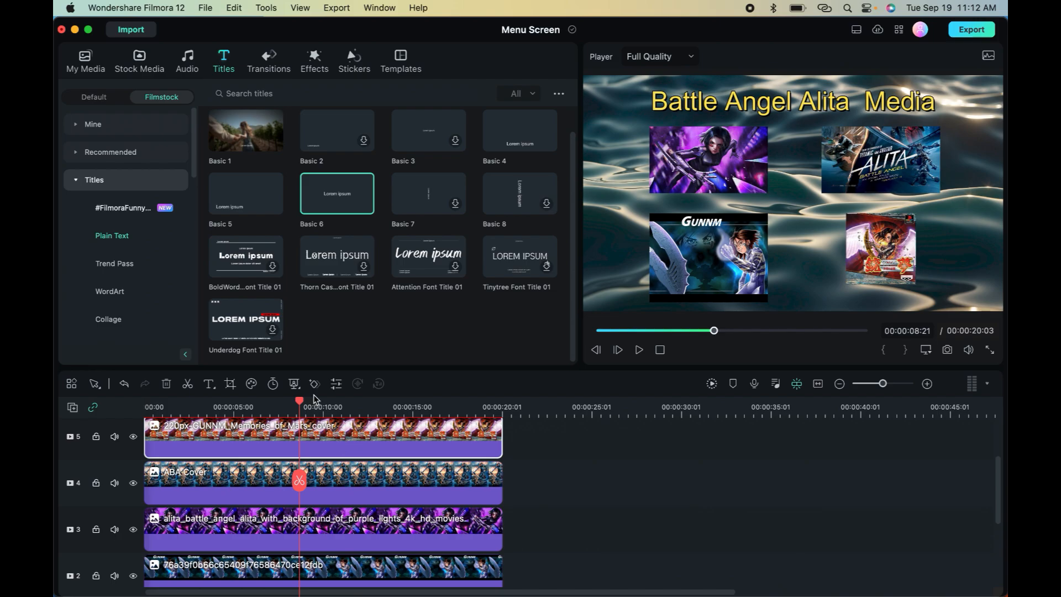
left_click_drag(301, 403, 303, 404)
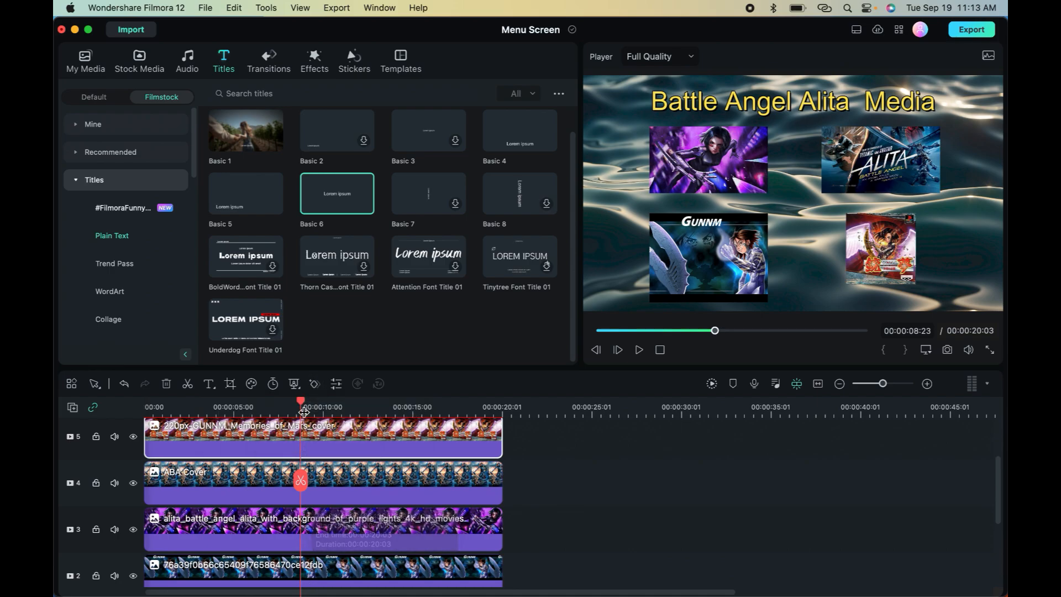
left_click_drag(303, 404, 262, 405)
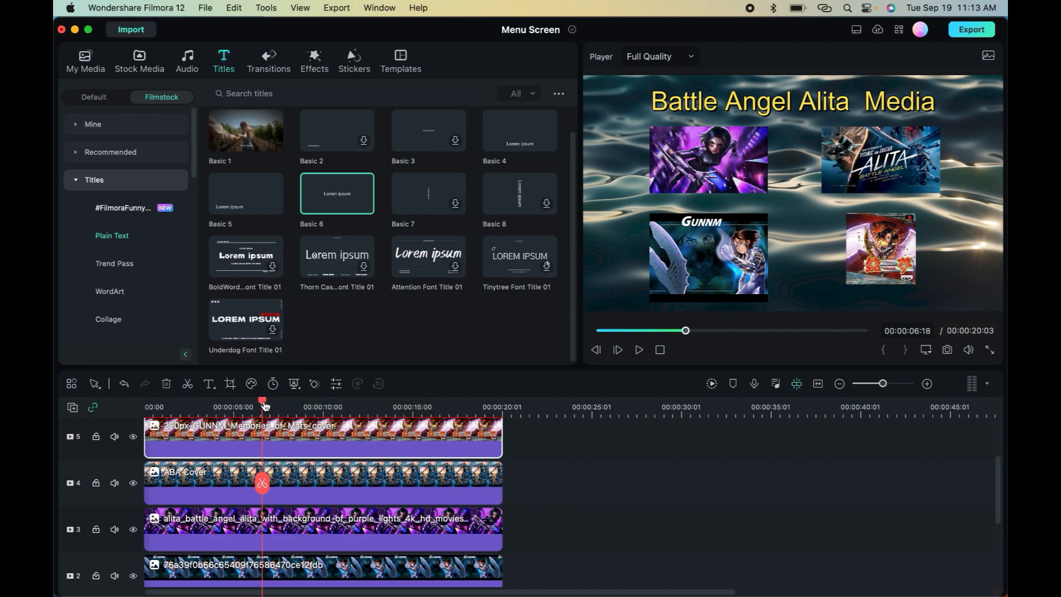
left_click_drag(265, 406, 253, 408)
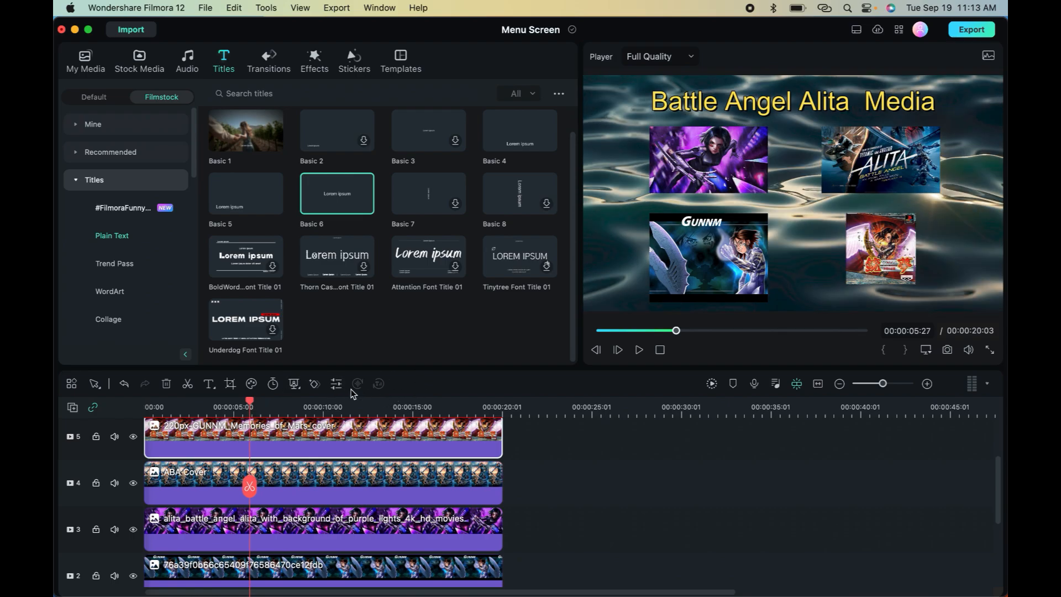
left_click(317, 384)
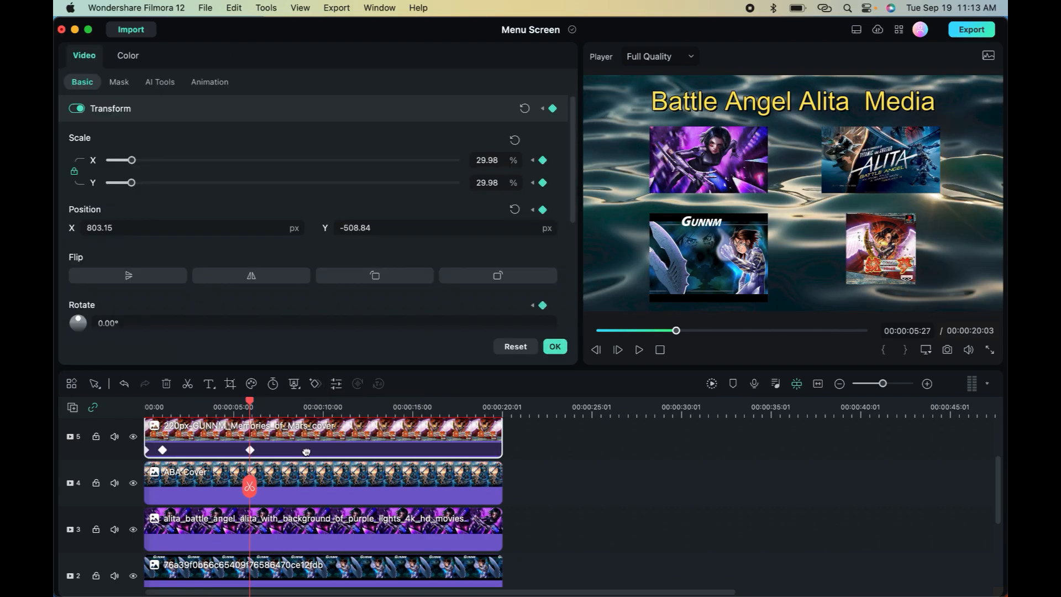
left_click(555, 346)
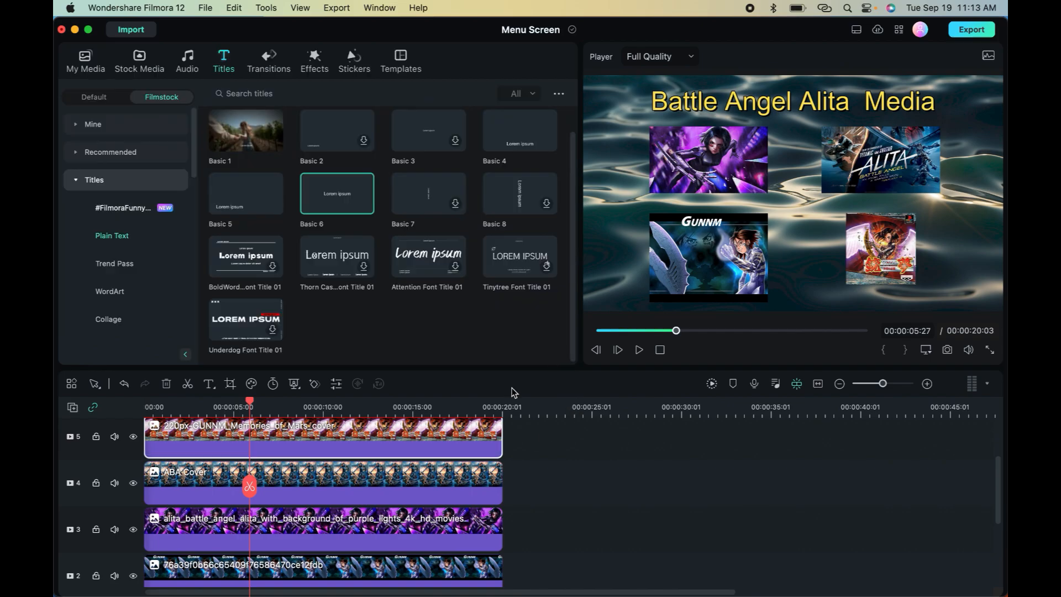
Add keyframes at 00:00:05:27 to the ABA Cover, purple Alita and Gunnm artwork clips on tracks 4, 3 and 2, and accept the settings.
left_click(300, 490)
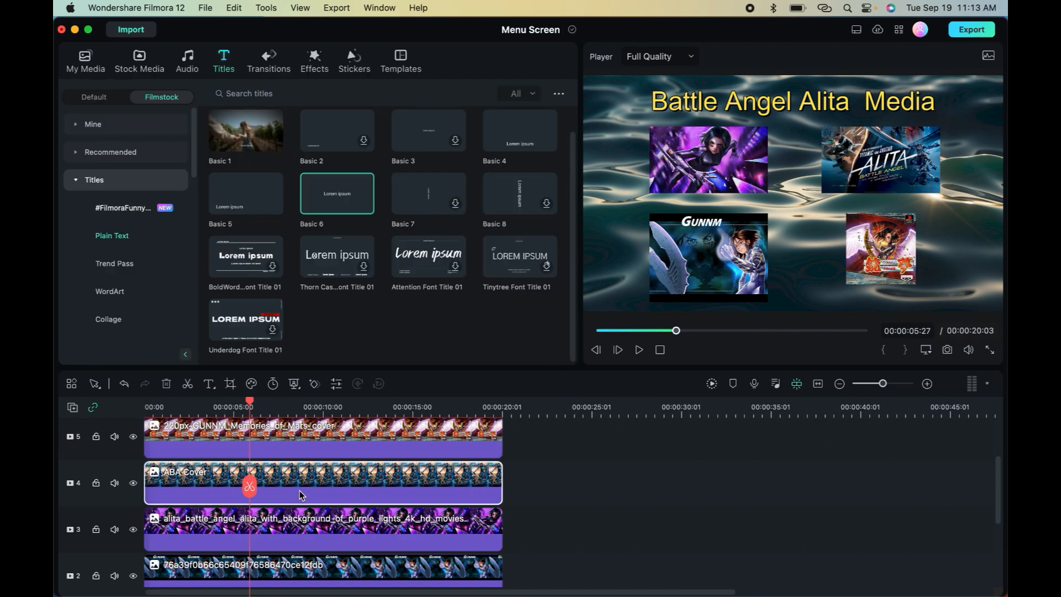
left_click(315, 384)
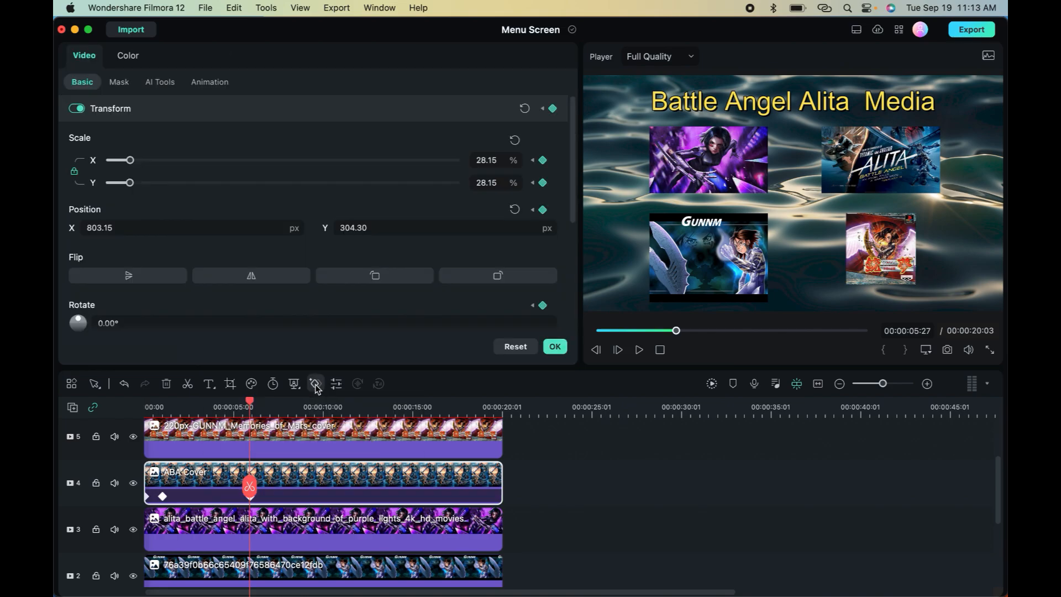
left_click(278, 546)
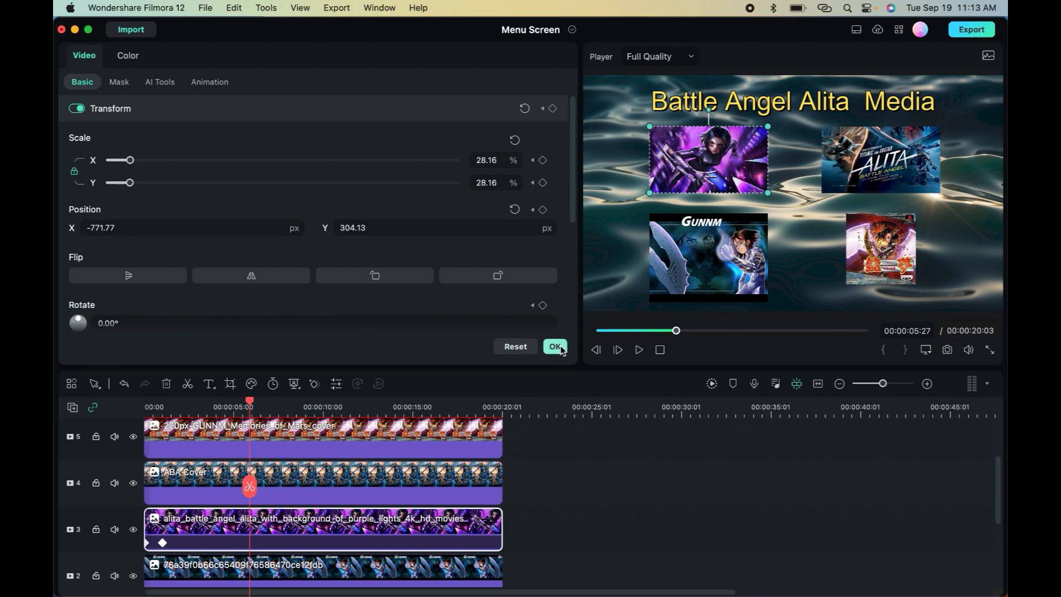
left_click(315, 383)
left_click(286, 571)
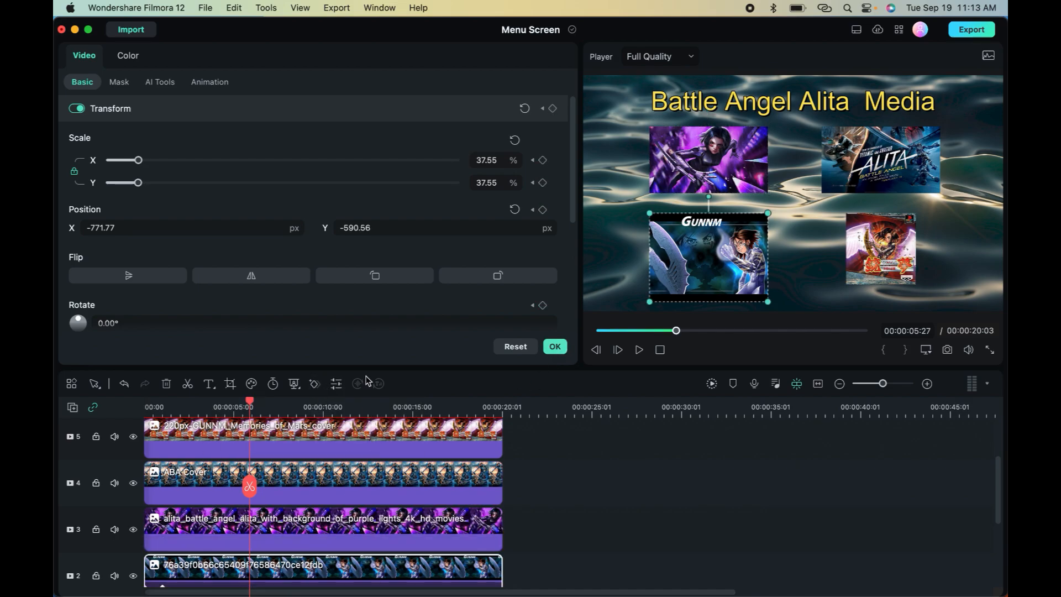
left_click(314, 383)
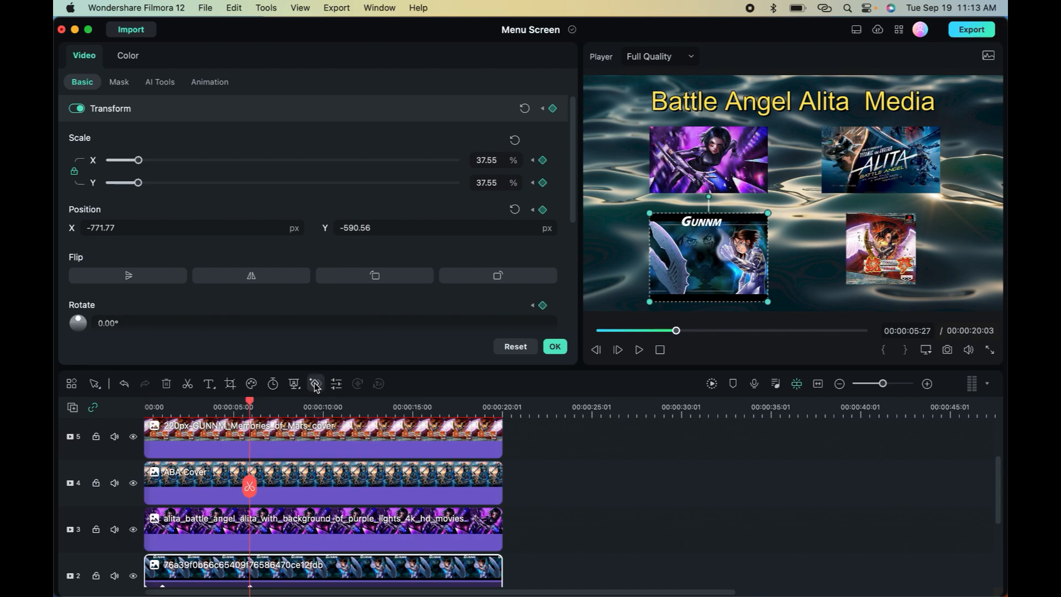
left_click(554, 346)
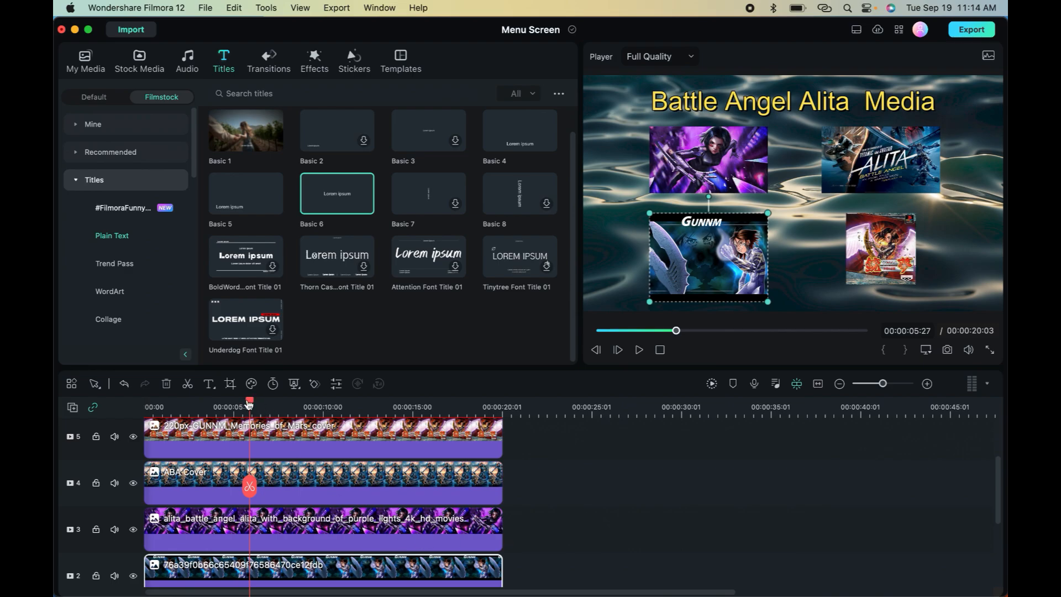
Add keyframes at 00:00:12:24 to the Gunnm artwork, purple Alita and ABA Cover clips on tracks 2, 3 and 4, and accept the settings.
left_click_drag(252, 406, 376, 408)
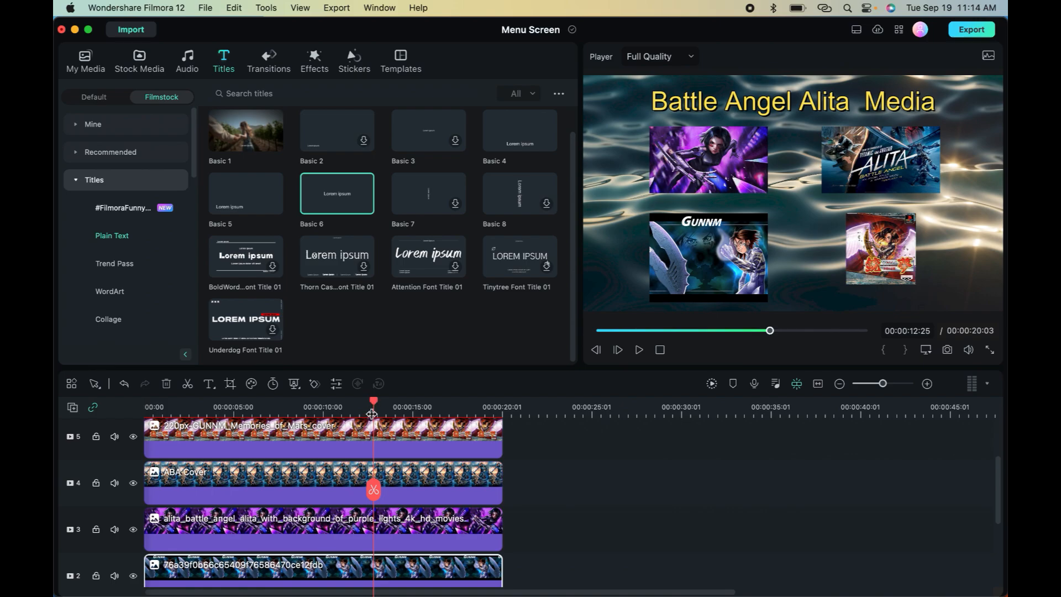
left_click_drag(377, 407, 377, 407)
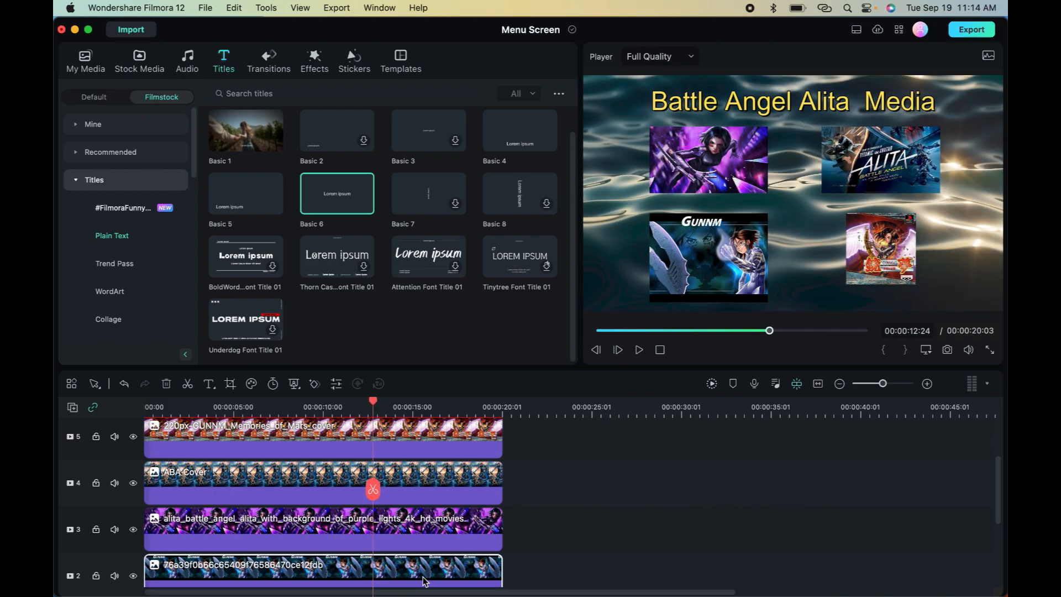
left_click(315, 383)
left_click(447, 519)
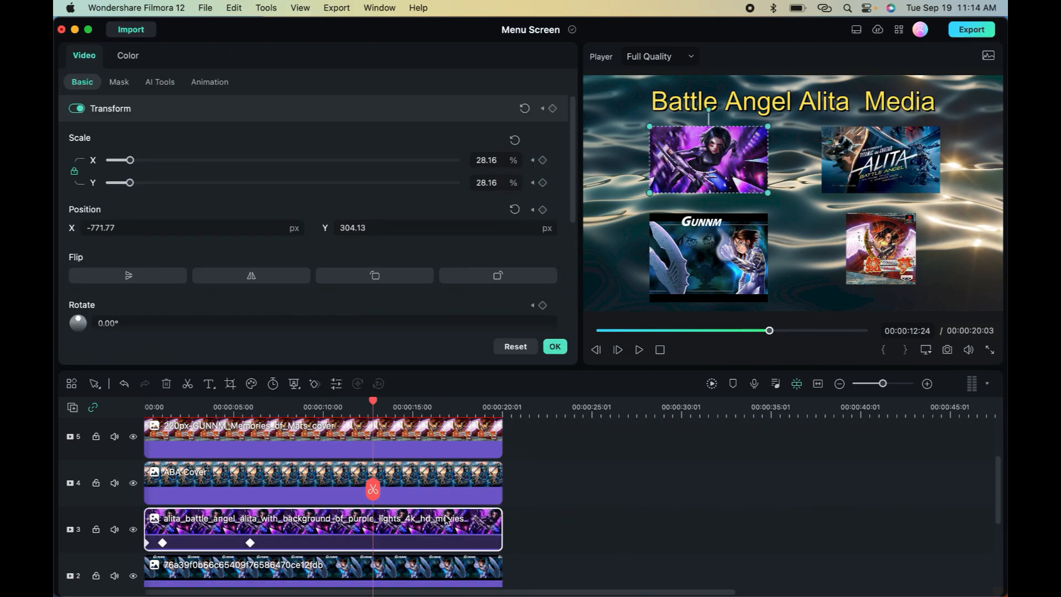
left_click(438, 482)
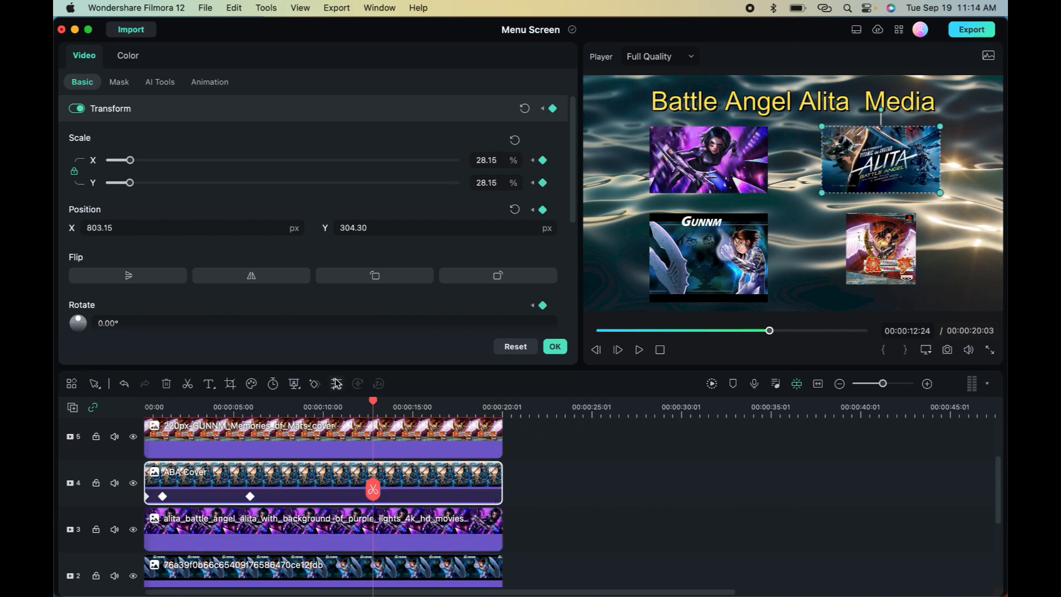
left_click(315, 388)
left_click(555, 347)
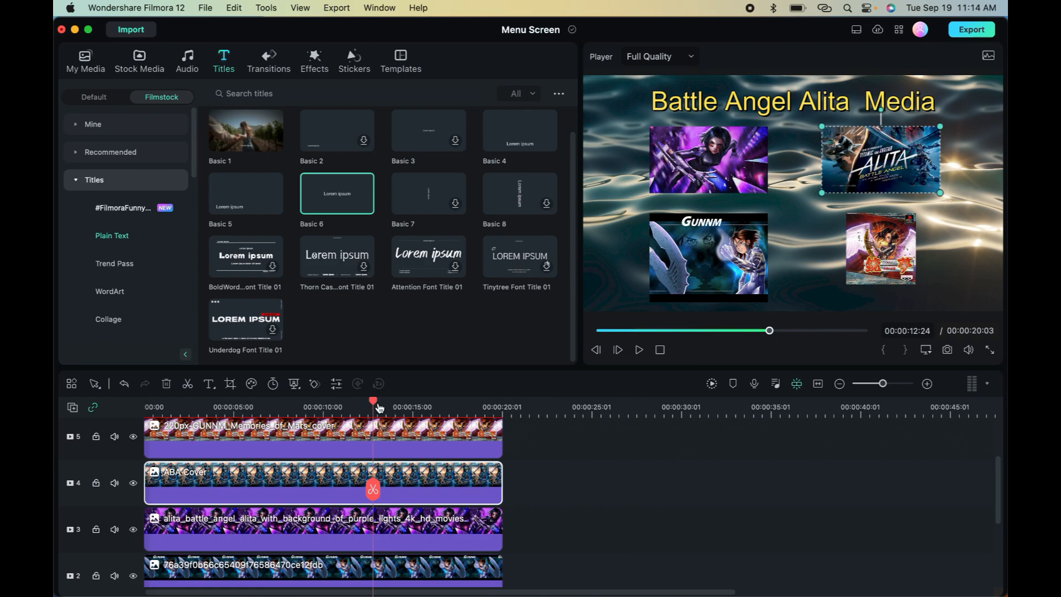
Add a keyframe at 00:00:12:24 to the Memories of Mars cover on track 5 and check the keyframes on all four image clips.
left_click(433, 533)
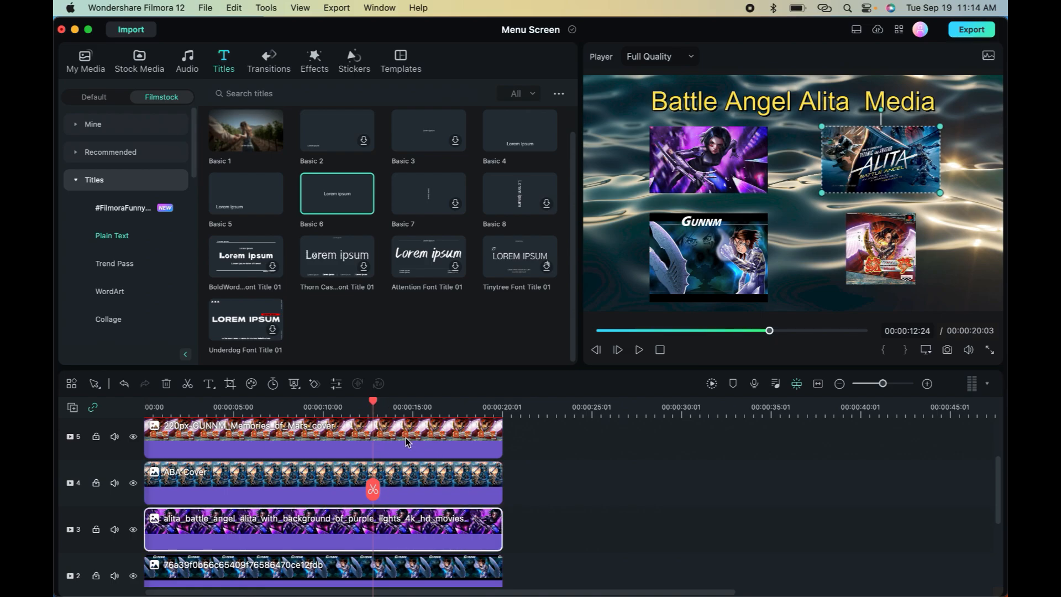
left_click(425, 445)
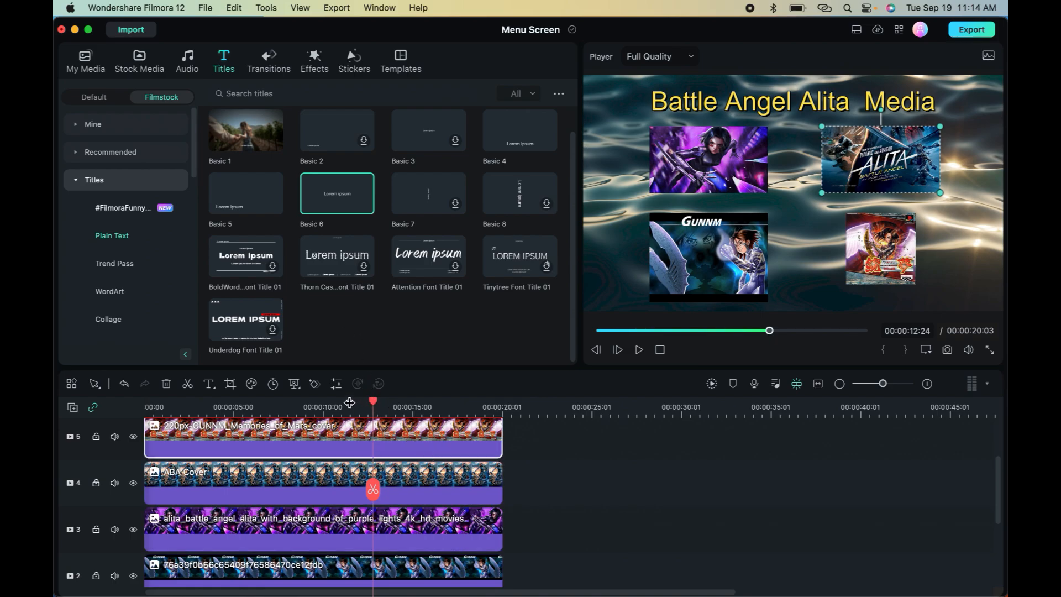
left_click(317, 387)
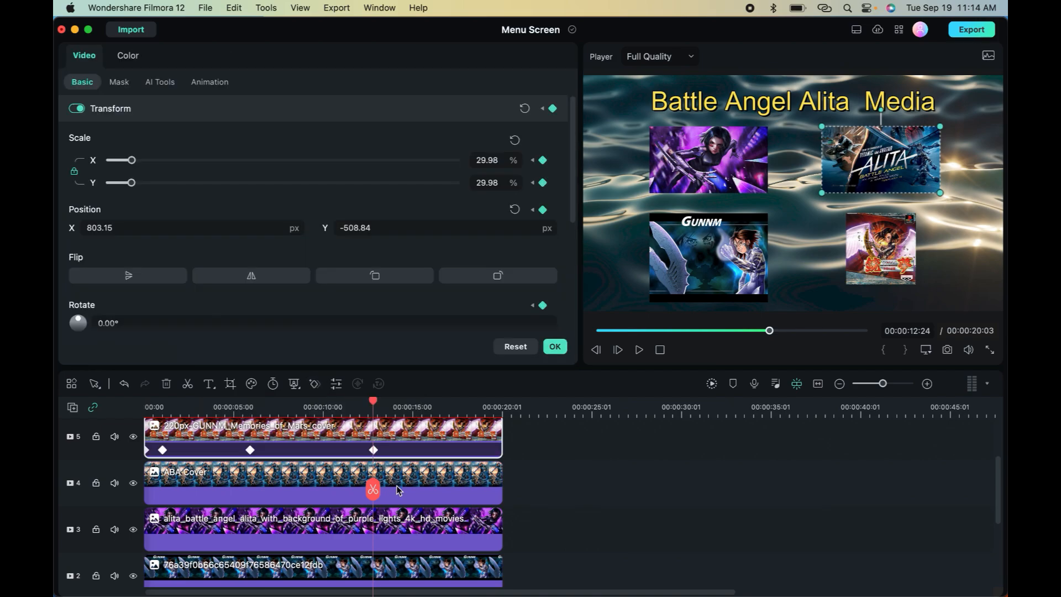
left_click(410, 483)
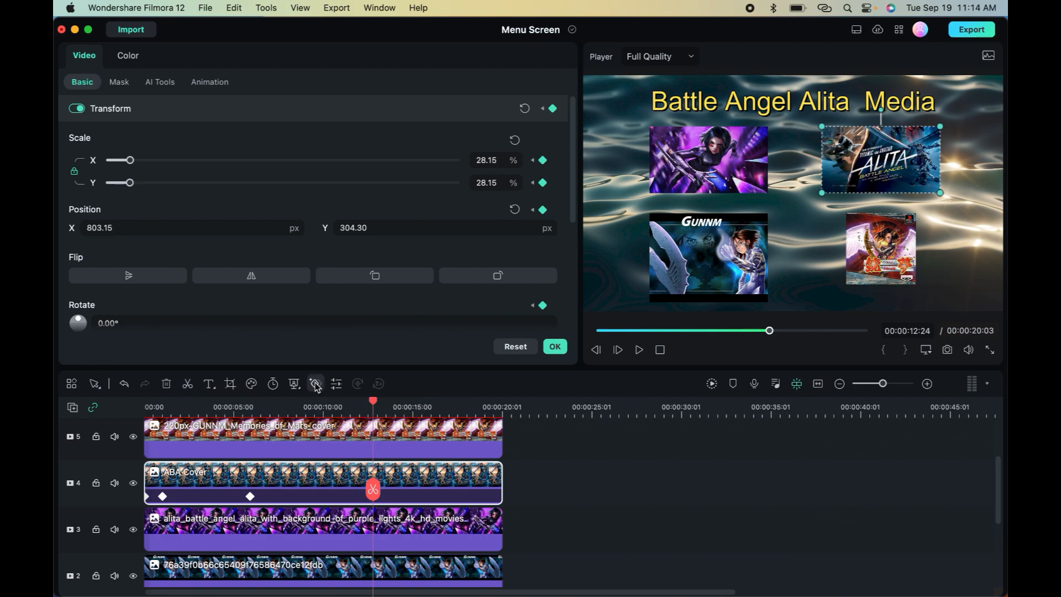
left_click_drag(374, 402, 341, 402)
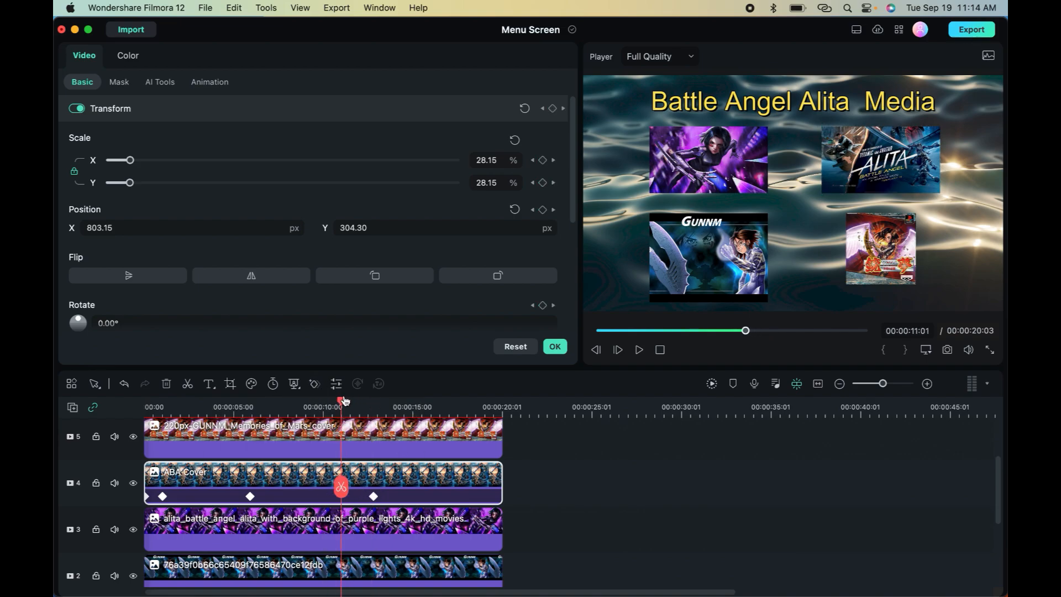
left_click(417, 532)
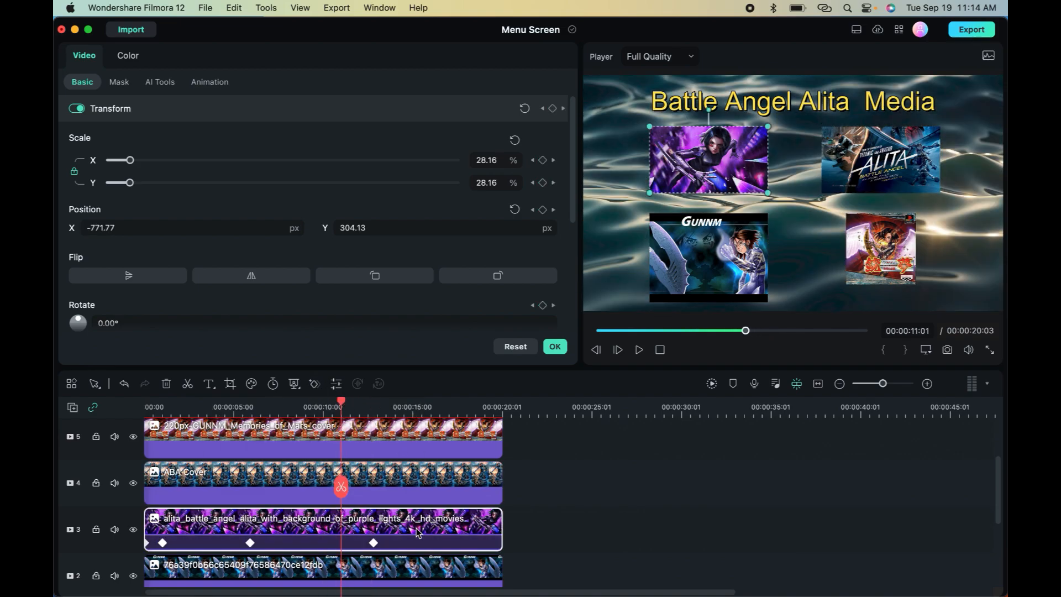
left_click(415, 572)
left_click(402, 501)
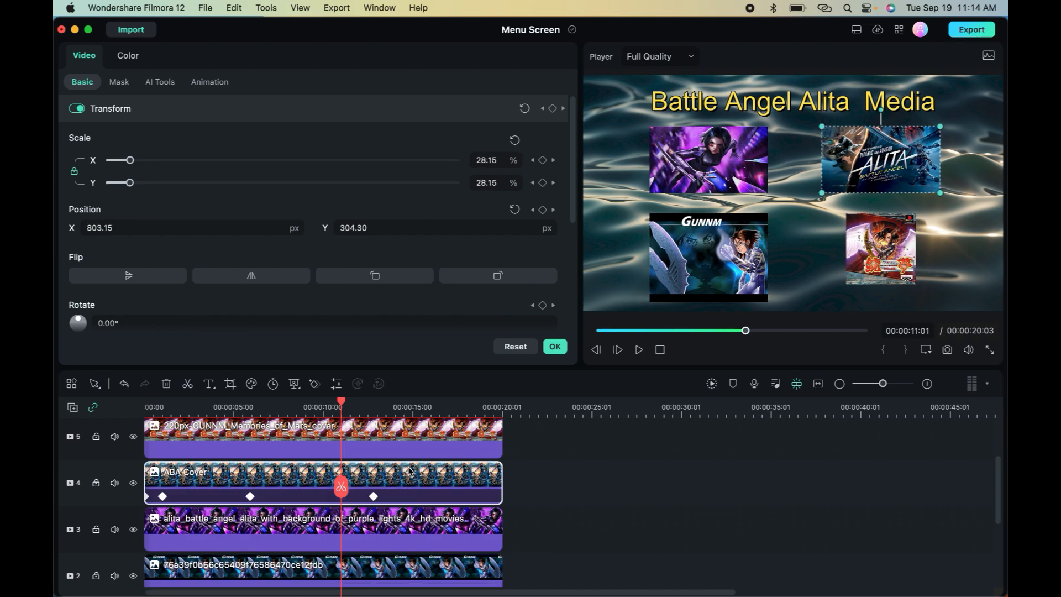
left_click(410, 442)
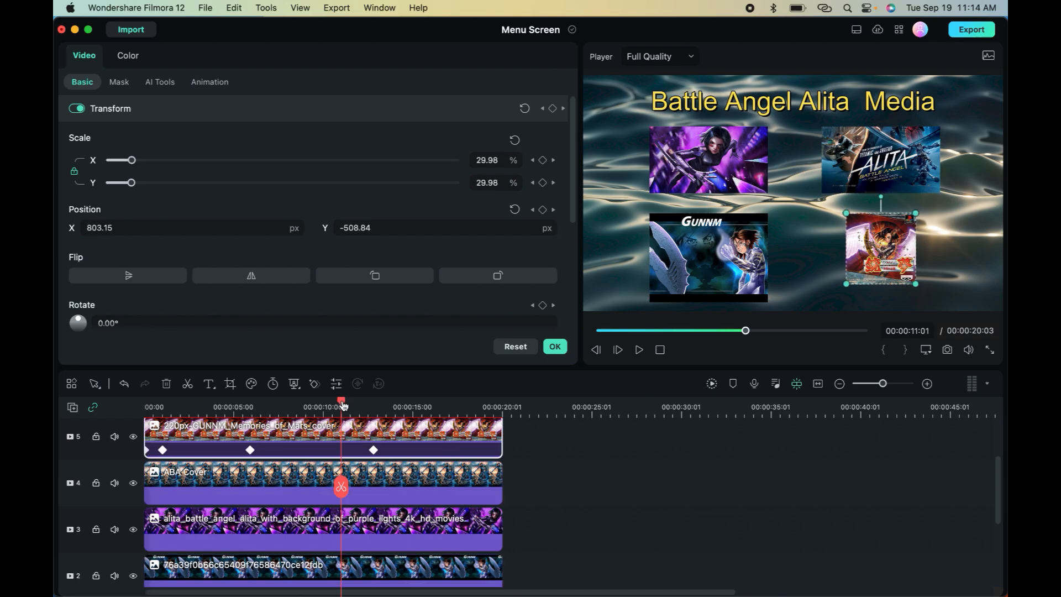
Add end keyframes at 00:00:20:01 to the image clips on tracks 5, 4, 3 and 2, and accept the clip settings.
left_click_drag(342, 405, 503, 397)
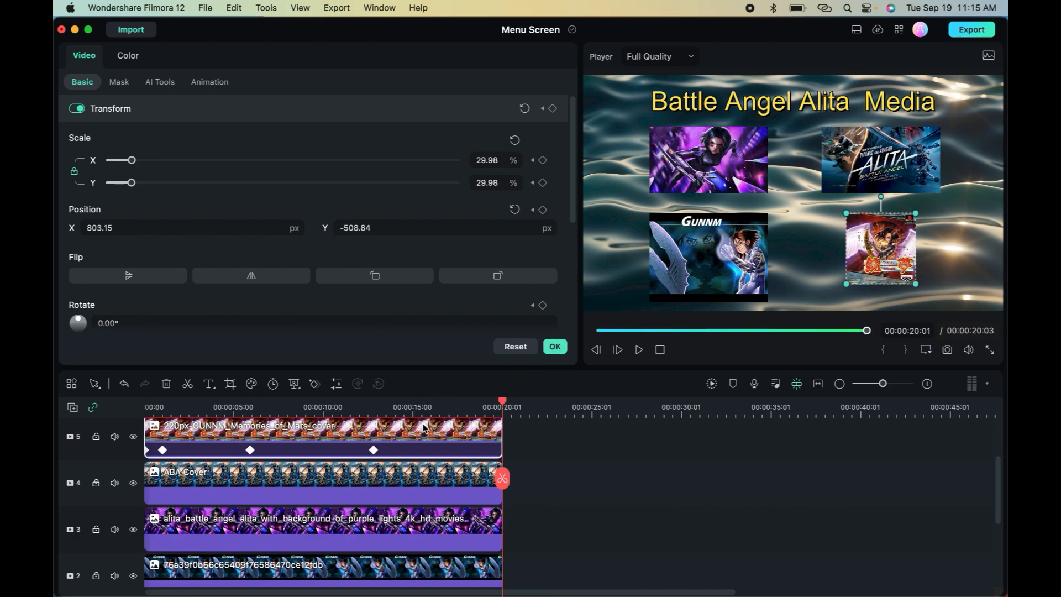
left_click(314, 383)
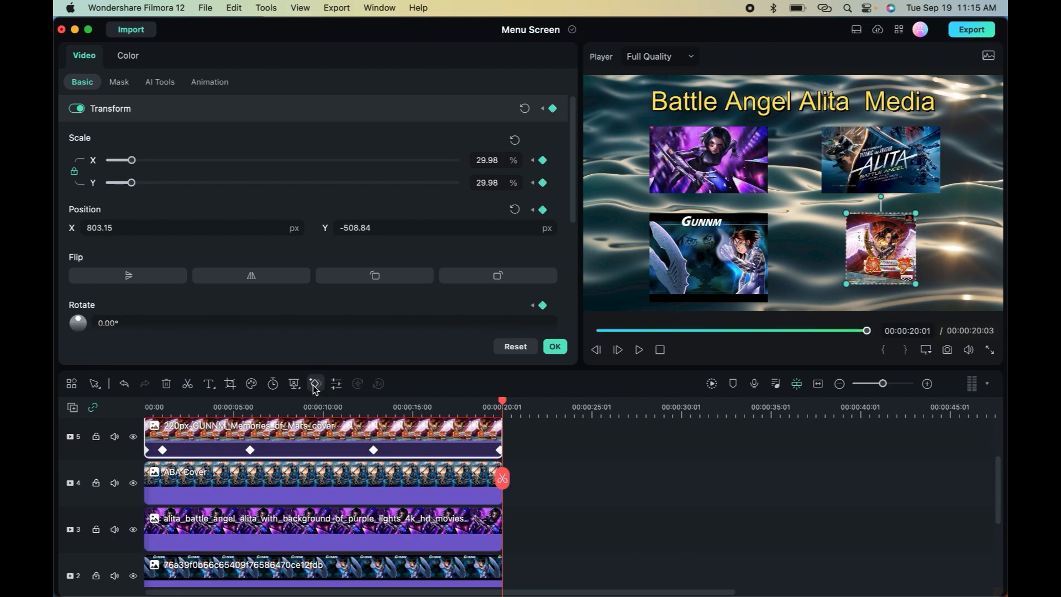
left_click(491, 497)
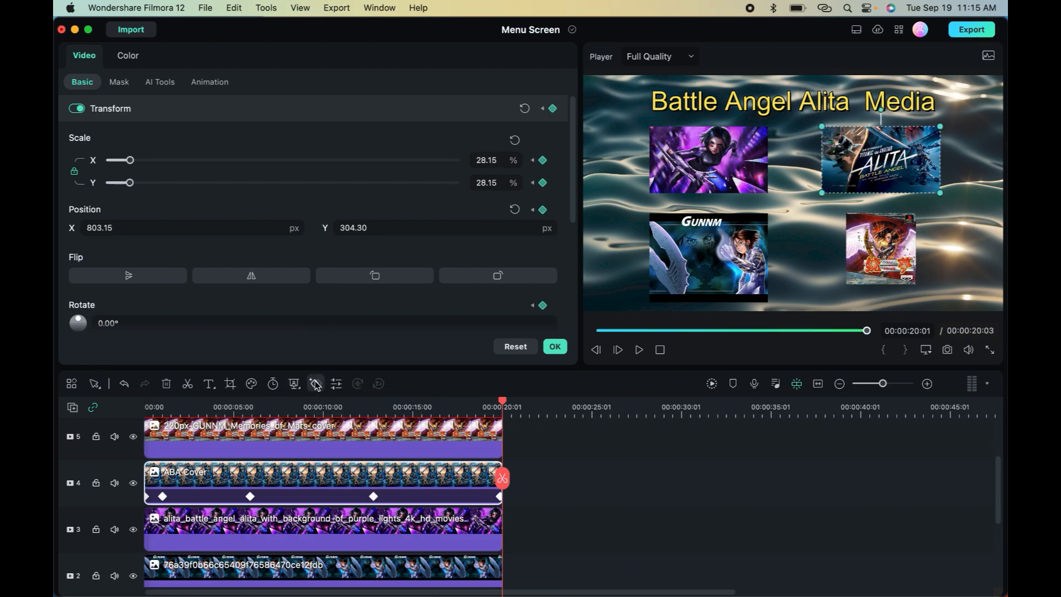
left_click(480, 540)
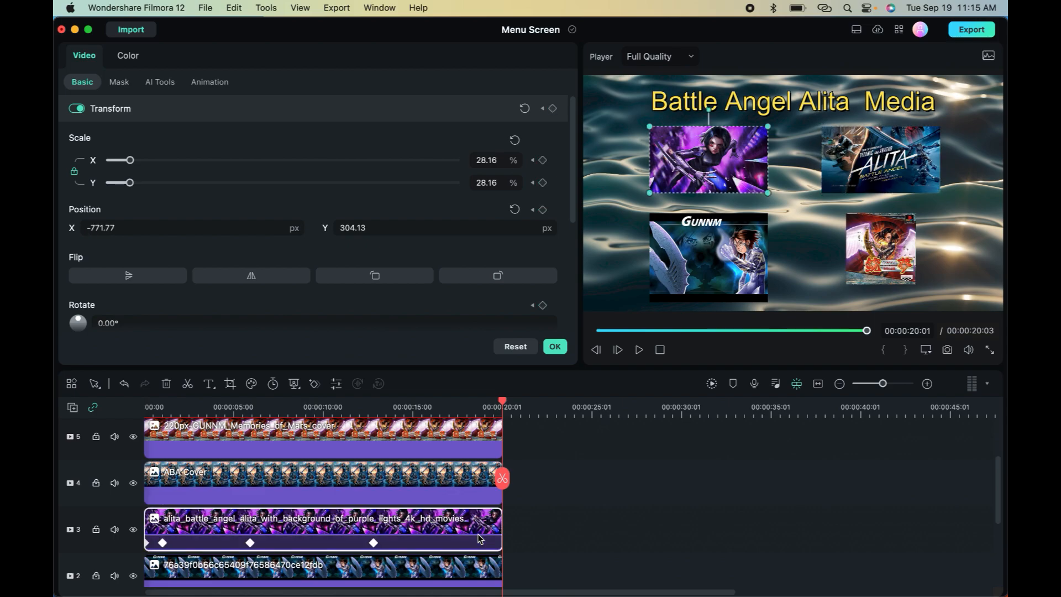
left_click(314, 384)
left_click(485, 575)
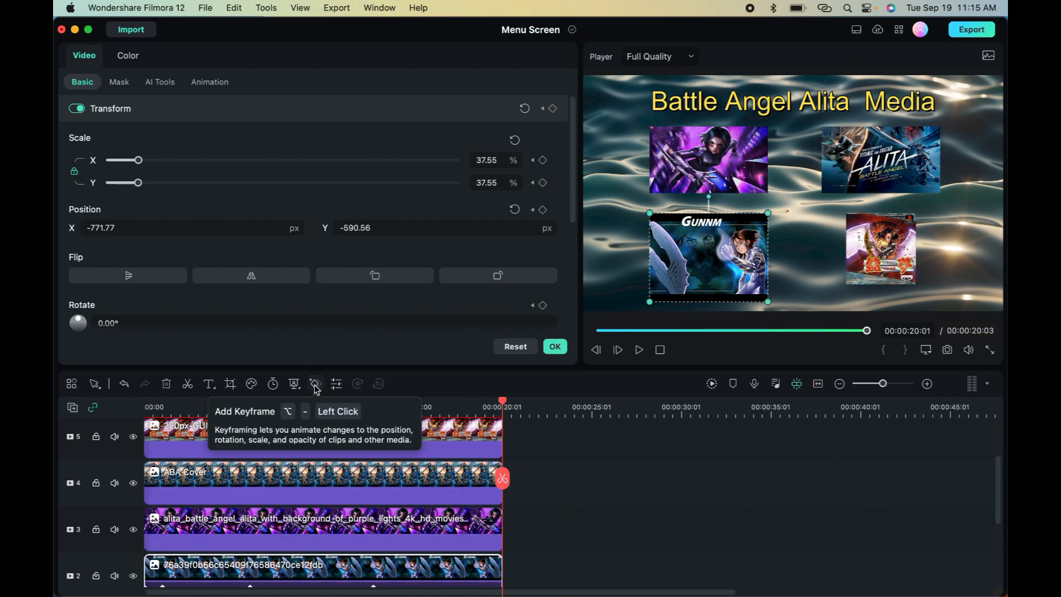
left_click(315, 384)
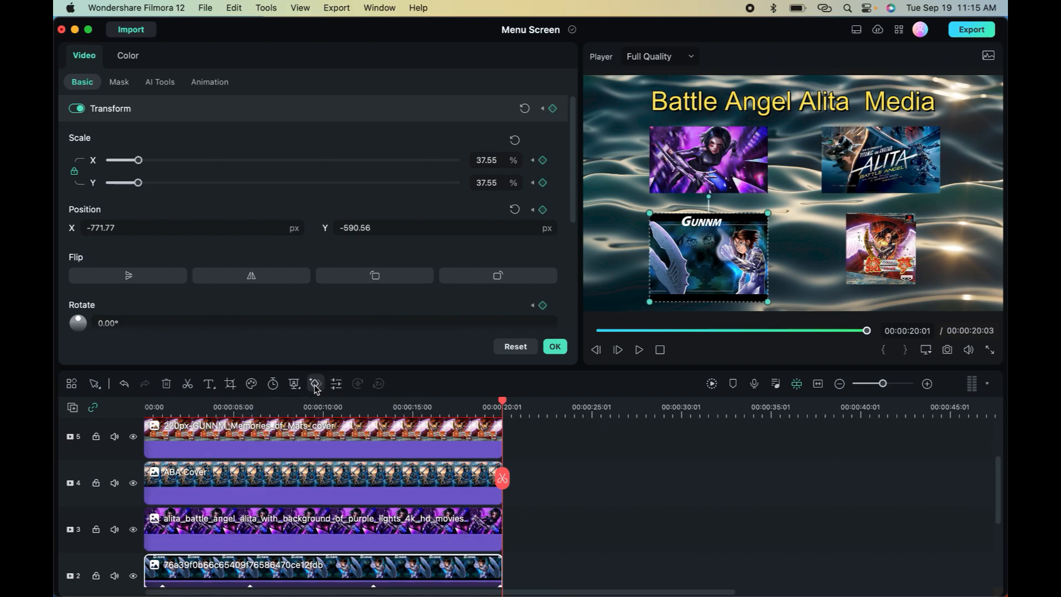
left_click(556, 347)
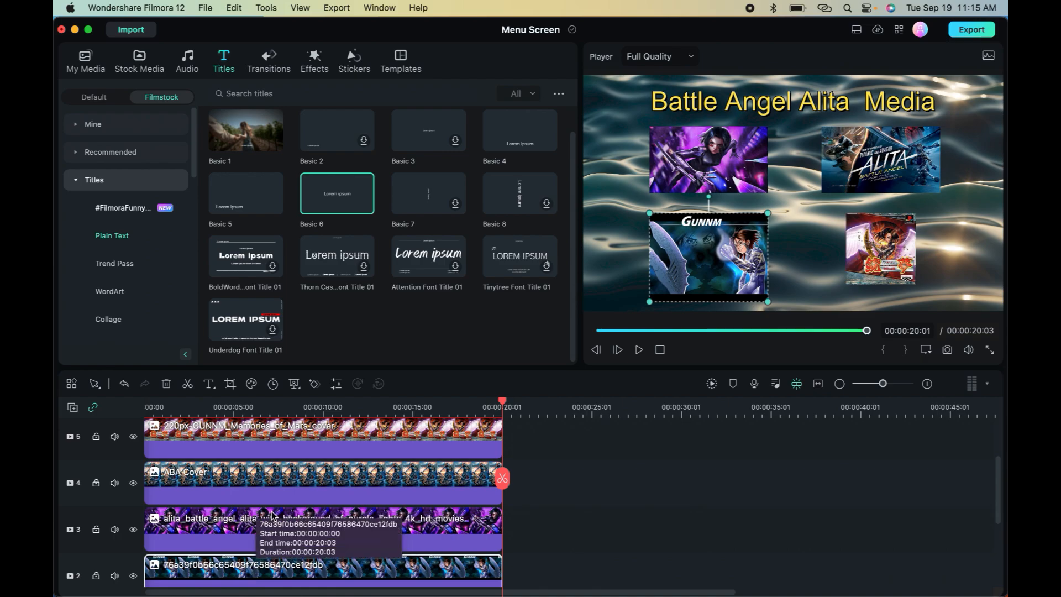
Reopen the Memories of Mars clip's settings and inspect its keyframes at 00:00:05:27 and 00:00:12:24.
left_click(297, 446)
double_click(297, 445)
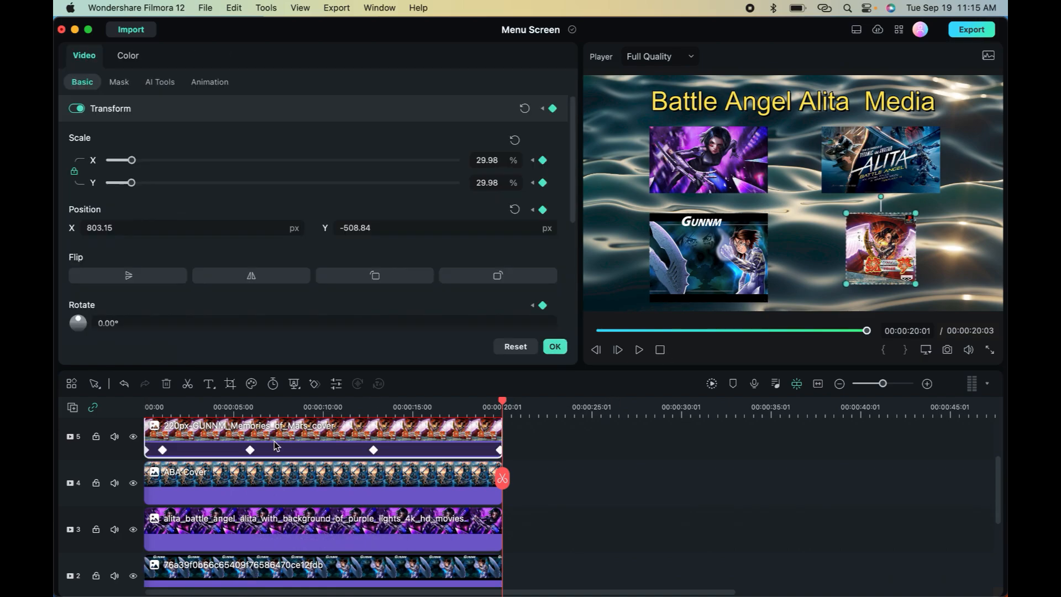
left_click(250, 417)
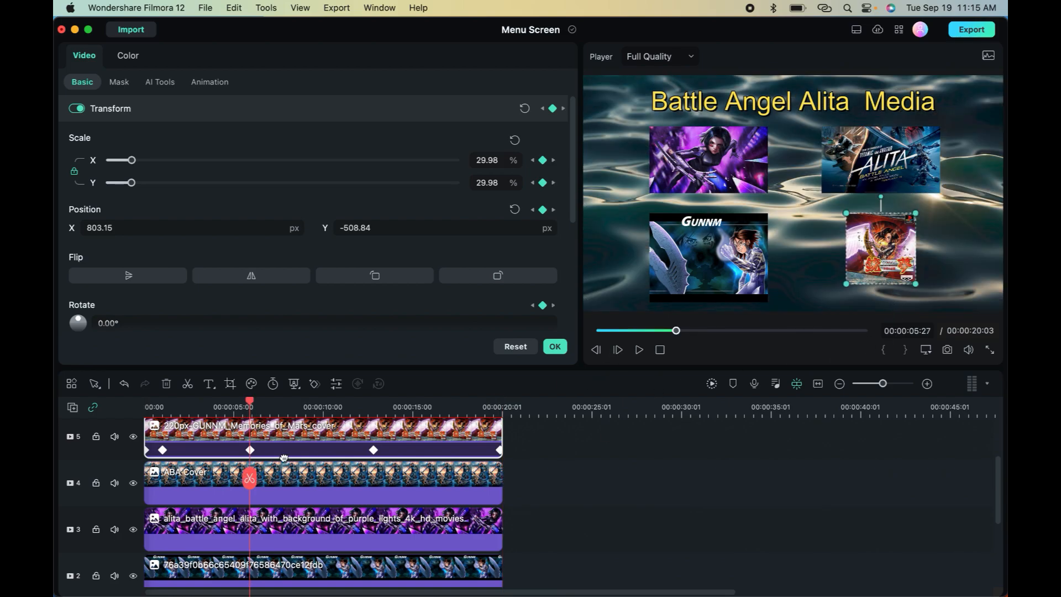
left_click(251, 450)
left_click(374, 451)
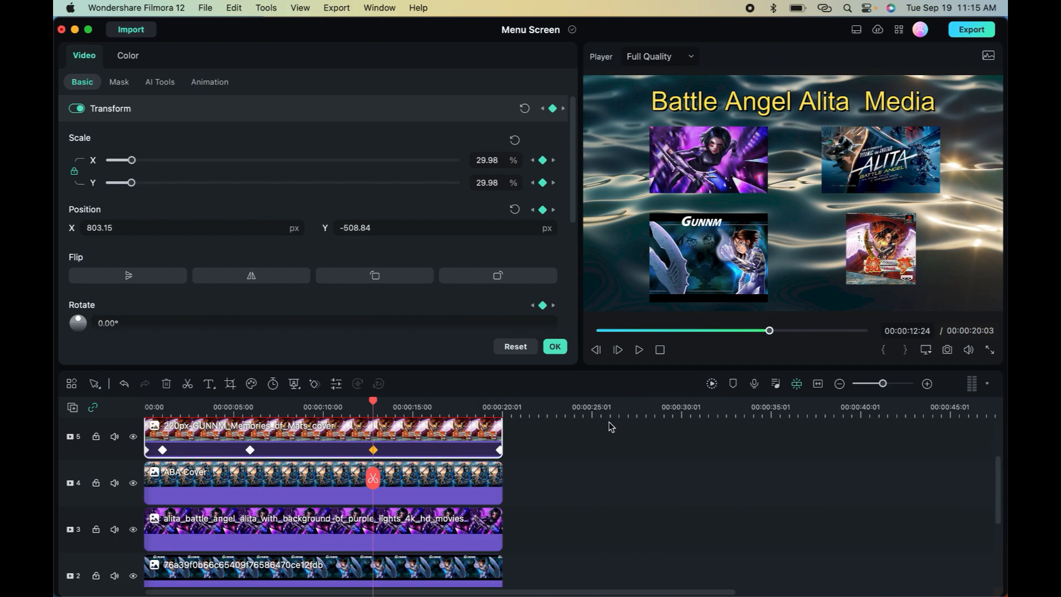
Enlarge the Memories of Mars cover to 66.71% at the 00:00:12:24 keyframe and centre it at X 0.00, Y -112.18 px.
left_click(871, 268)
left_click_drag(848, 214, 761, 175)
left_click_drag(853, 193, 812, 196)
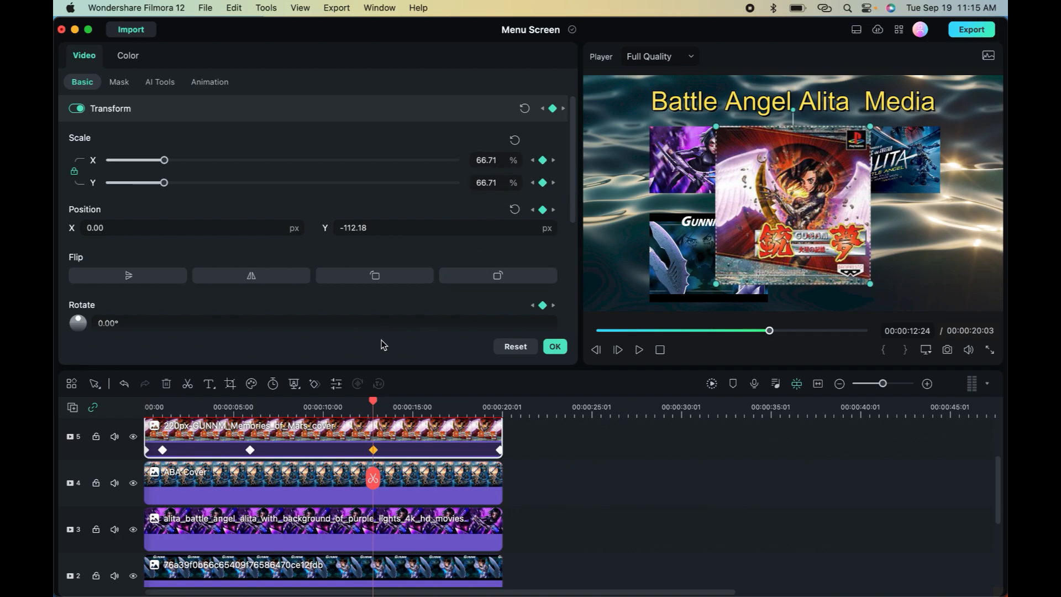
Set the Memories of Mars cover's scale to 66.71% at its end keyframe, comparing X and Y scale with the 00:00:12:24 keyframe.
left_click(501, 451)
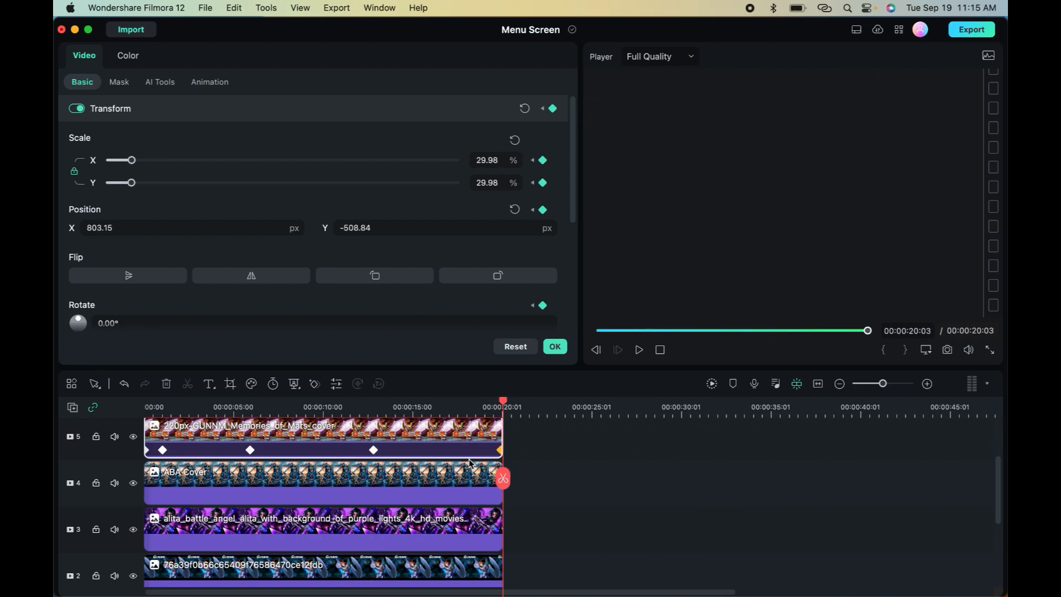
left_click(374, 451)
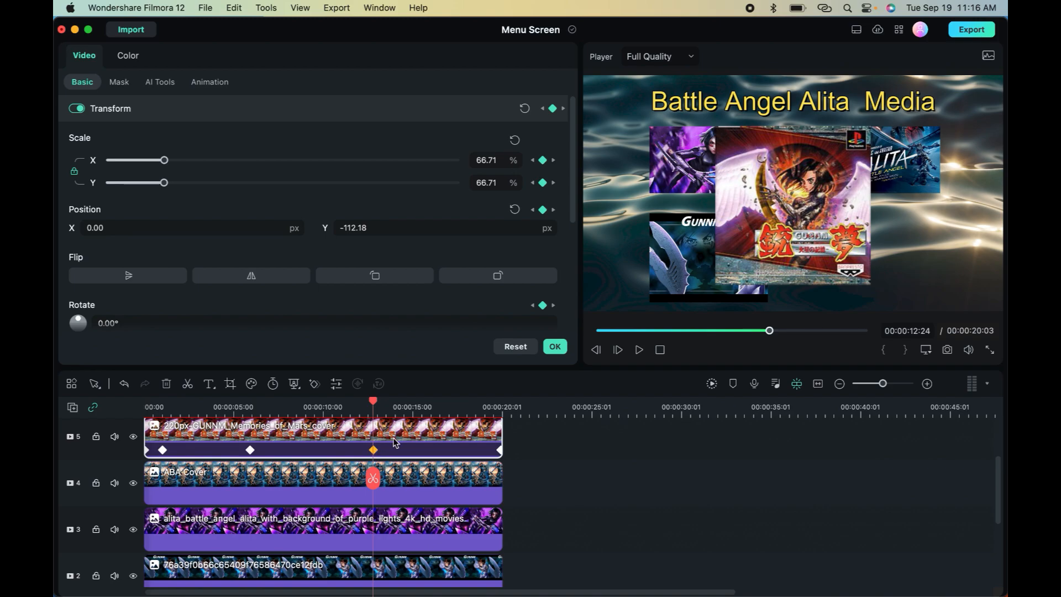
left_click(496, 159)
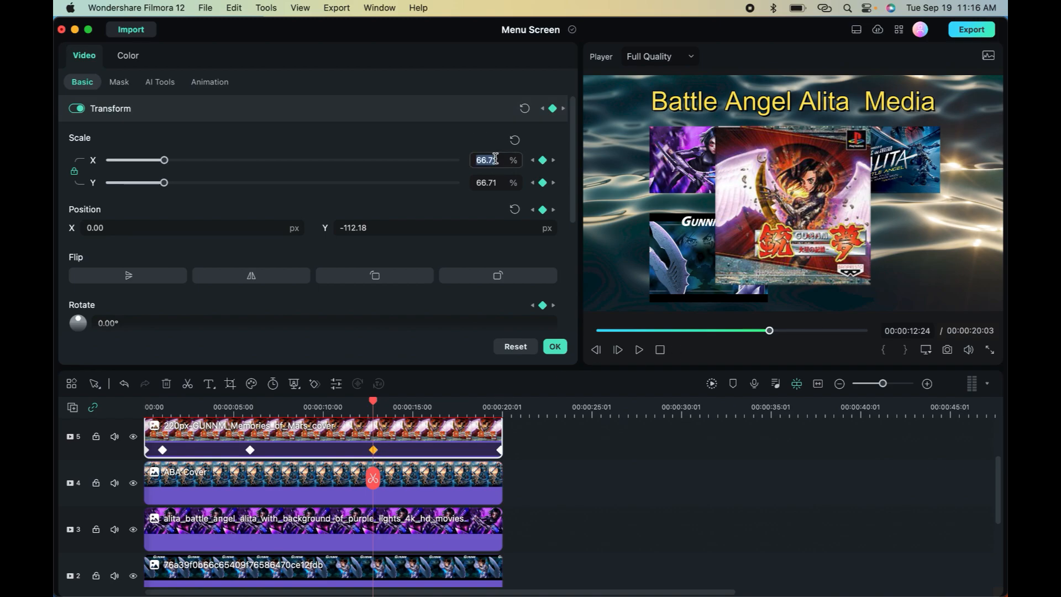
left_click(500, 452)
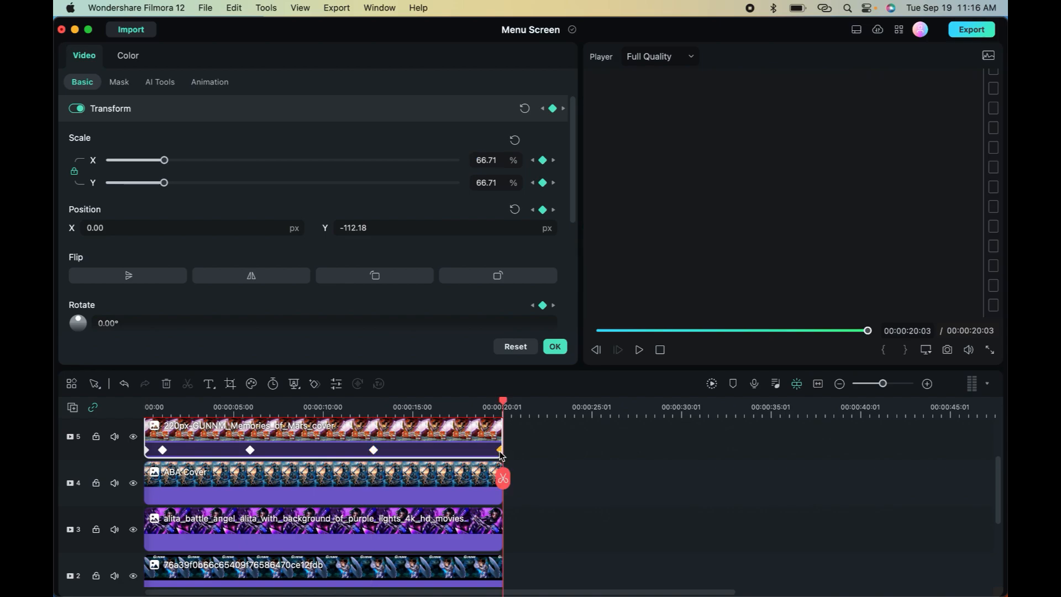
left_click(493, 159)
key("BackSpace")
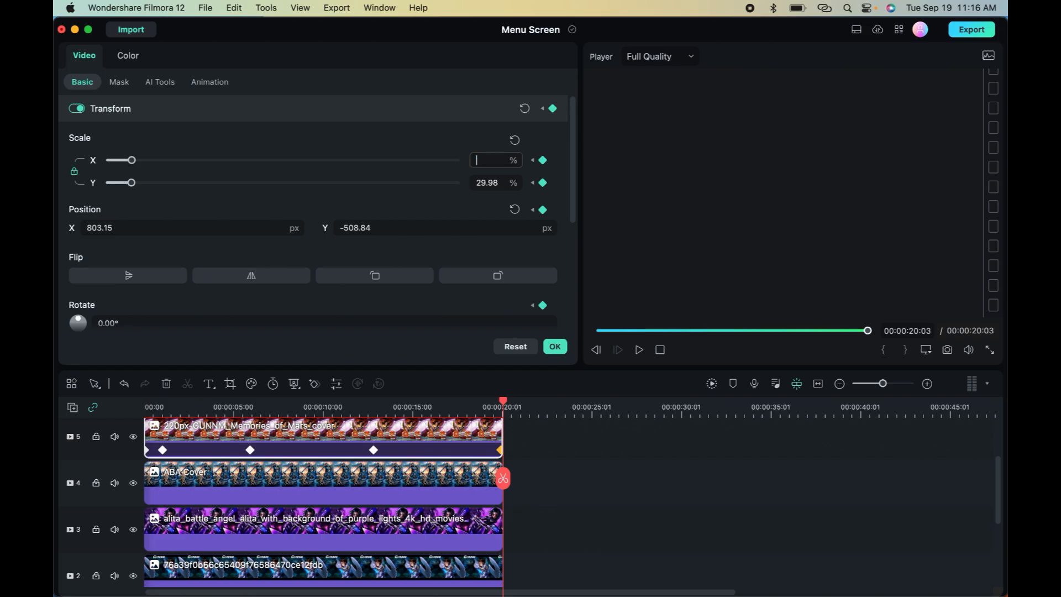
type("66.71")
key("Return")
left_click(373, 450)
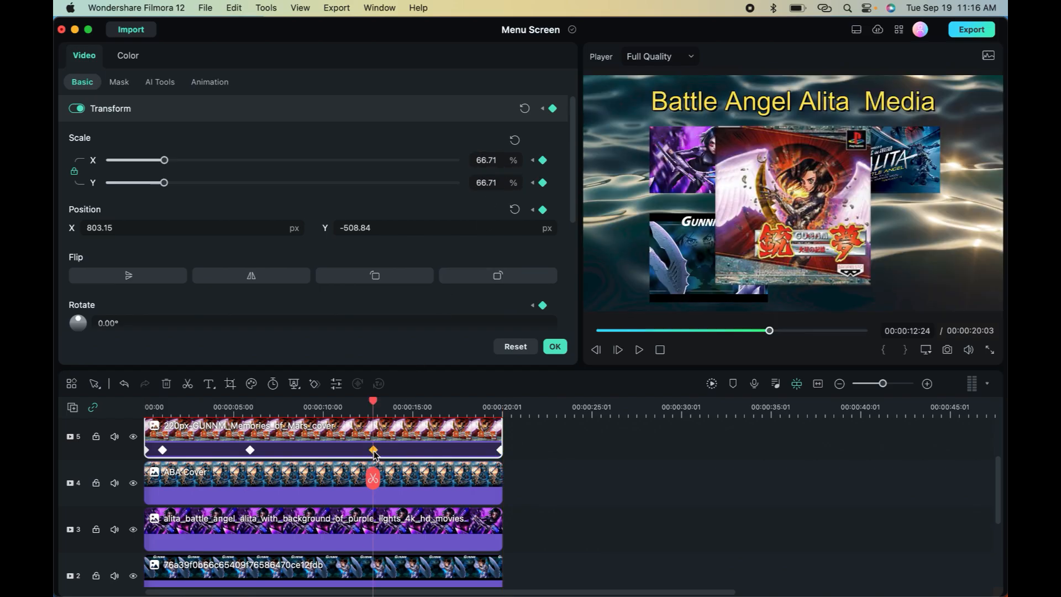
left_click(487, 186)
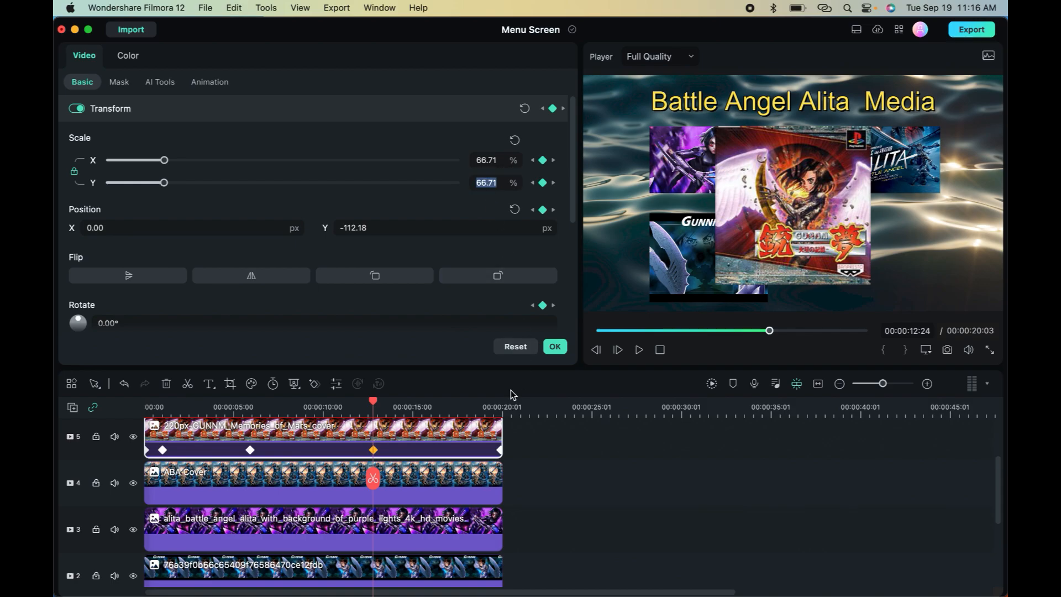
left_click(500, 453)
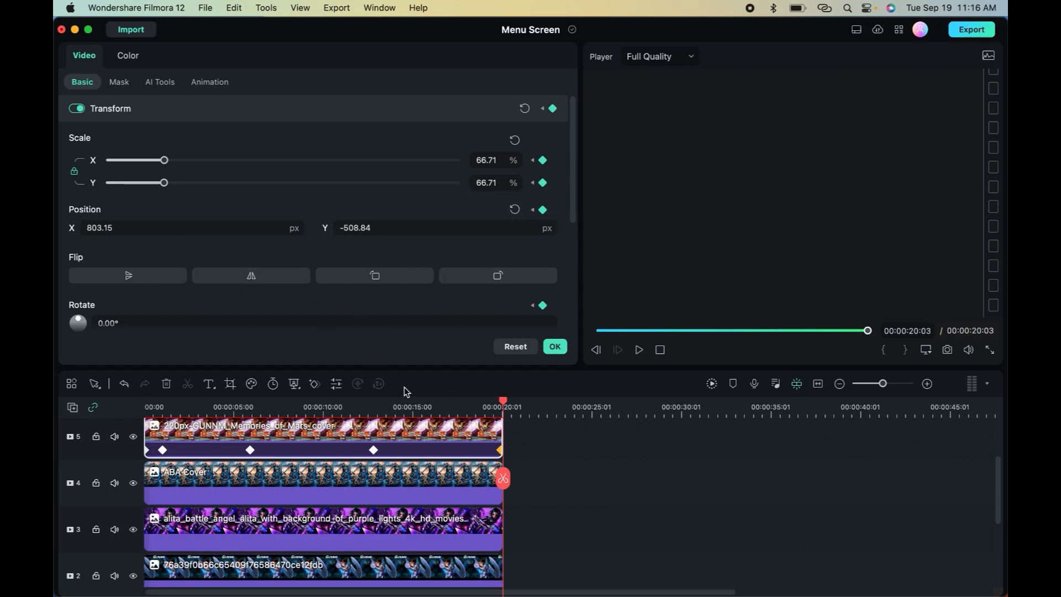
Set the Memories of Mars cover's X position to 0.00 px at its end keyframe, matching the 00:00:12:24 keyframe.
left_click(374, 450)
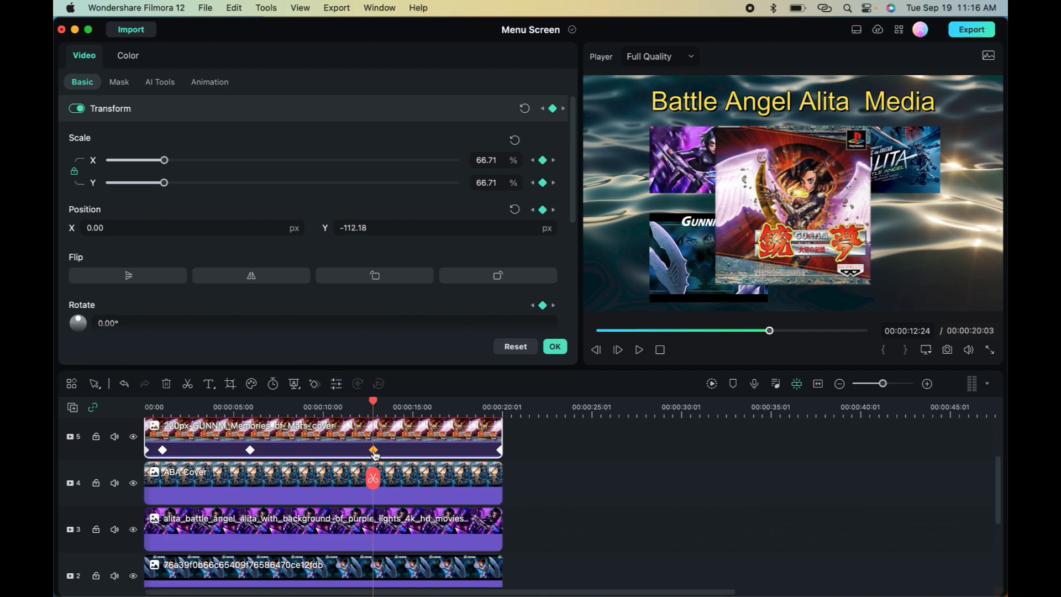
left_click(118, 228)
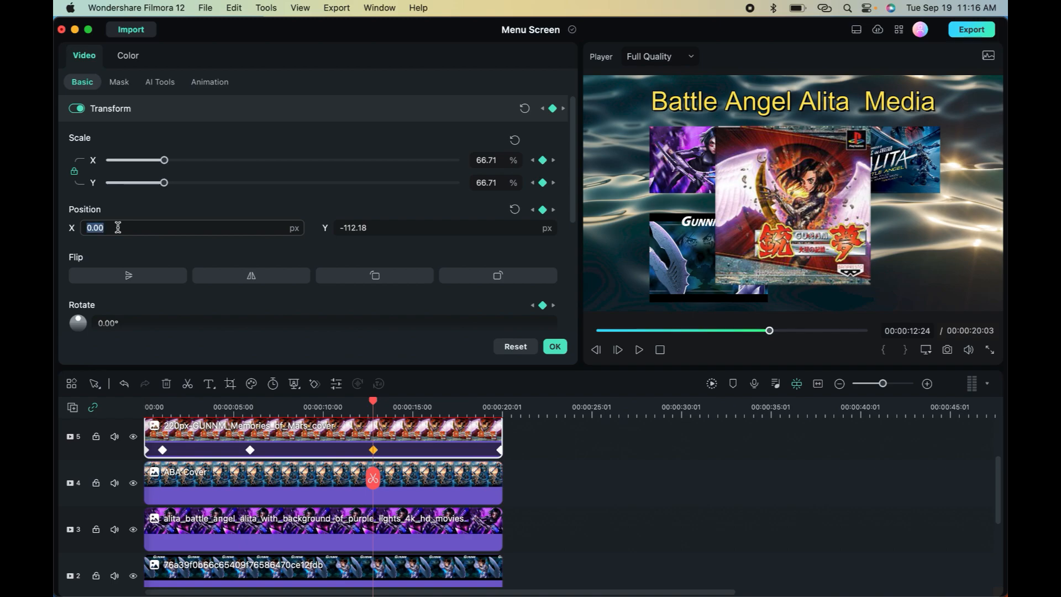
left_click(501, 450)
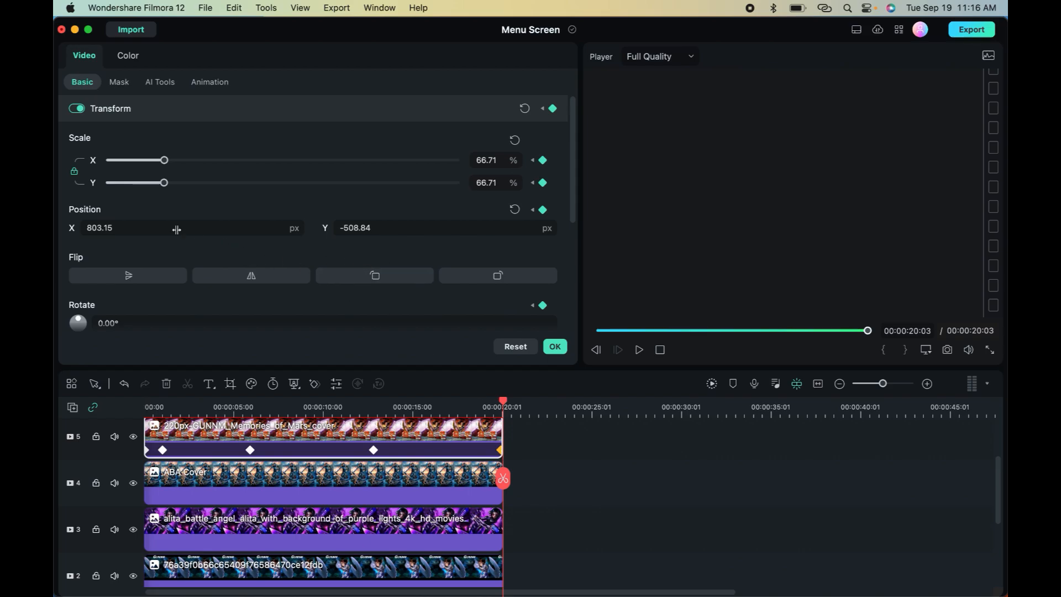
left_click_drag(166, 226, 80, 218)
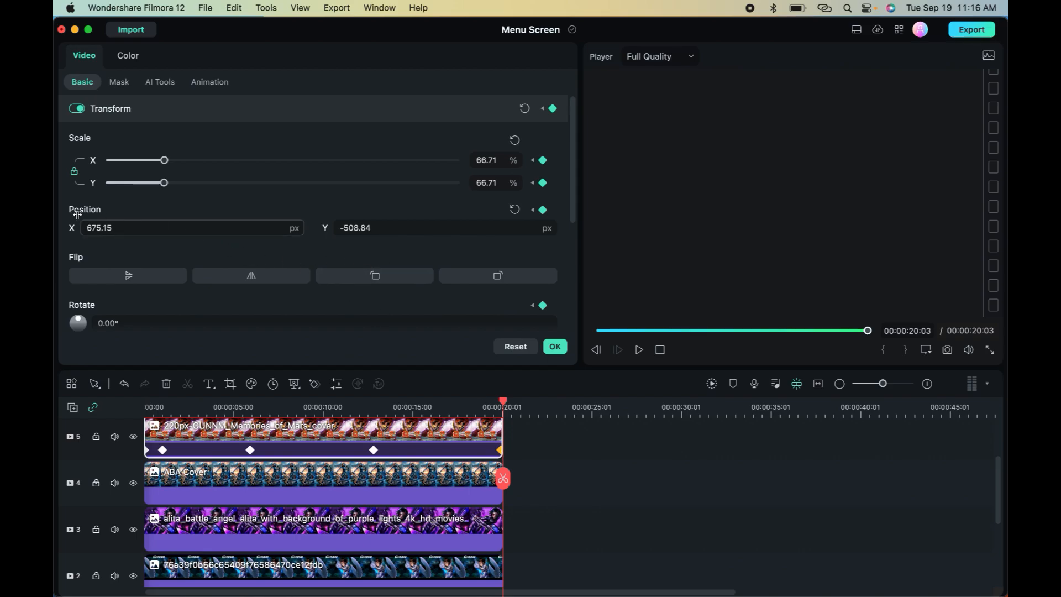
left_click(130, 228)
key("BackSpace")
type("0.00")
key("Return")
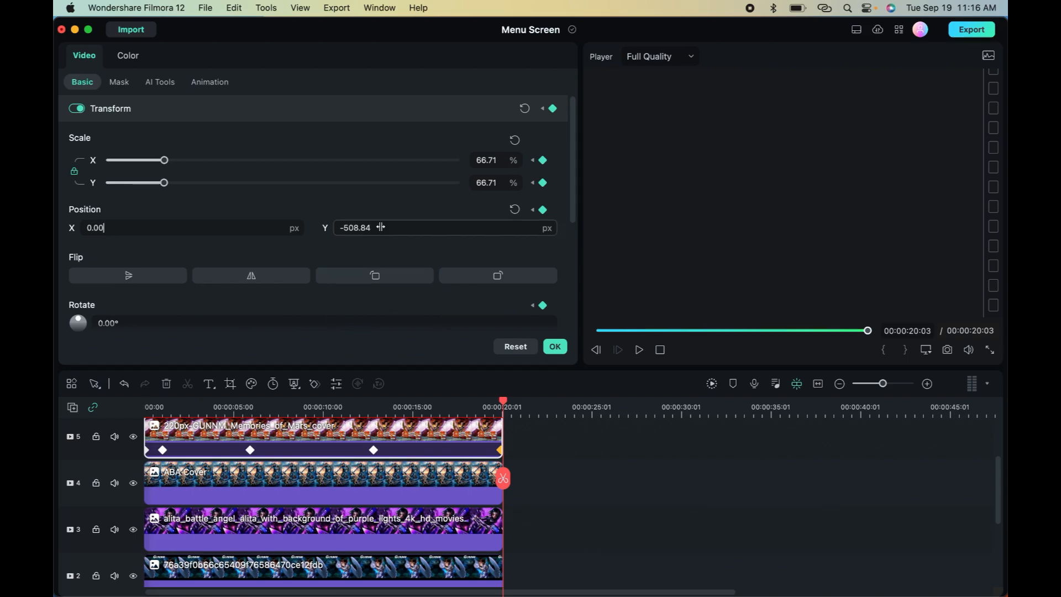
Set the cover's Y position to -112.18 px at the end keyframe, accept the settings and scrub through its enlargement.
left_click(373, 449)
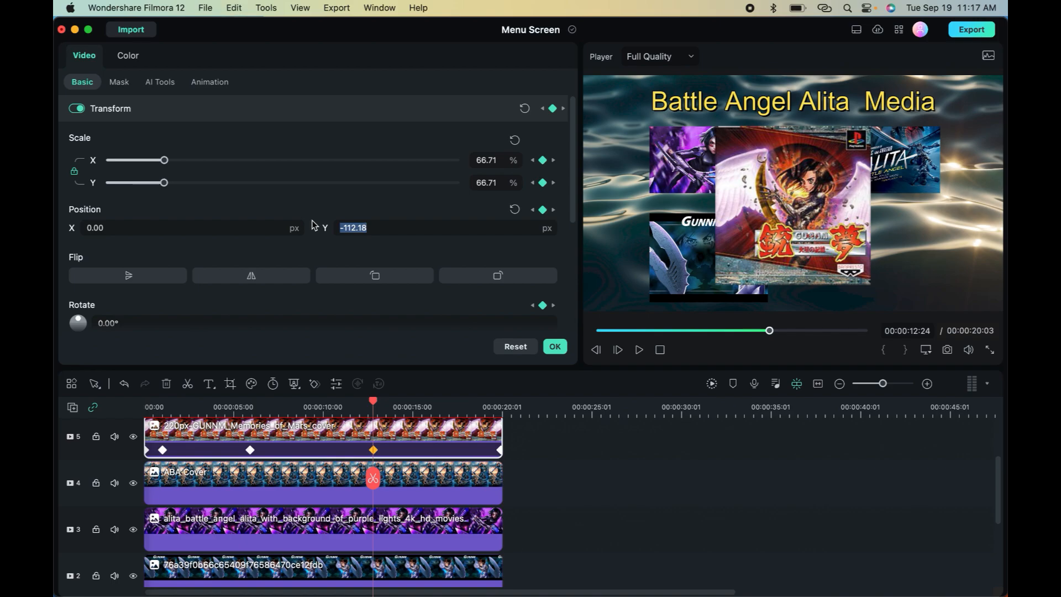
left_click(501, 452)
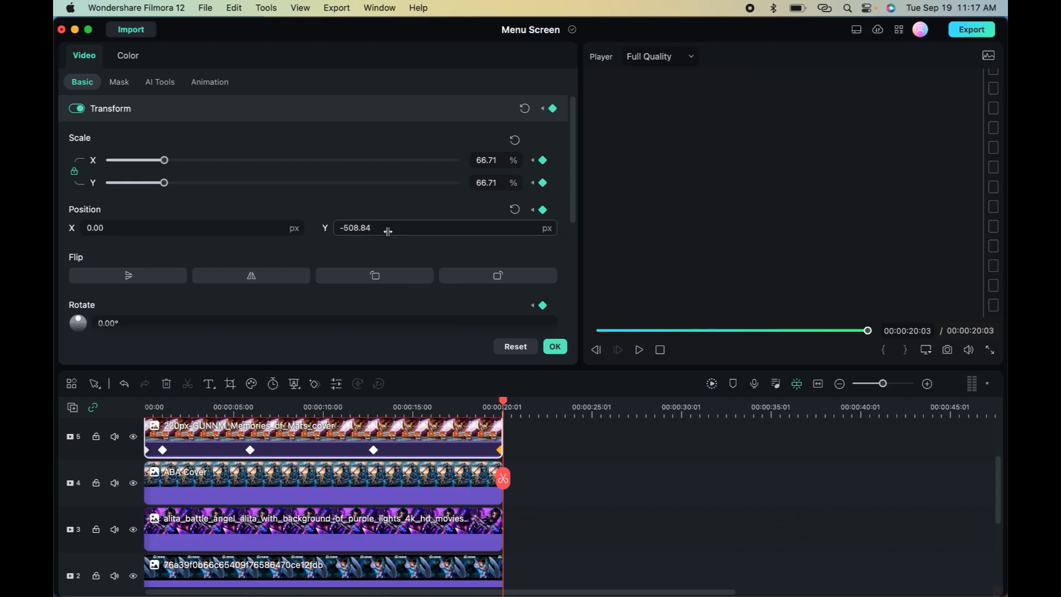
left_click_drag(388, 230, 292, 229)
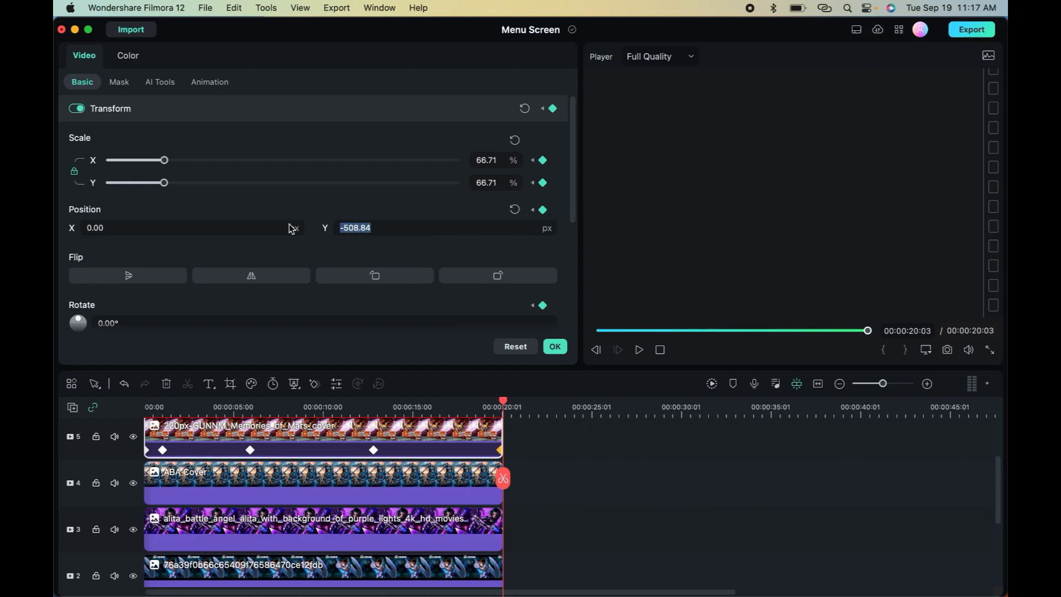
key("BackSpace")
type("-112.18")
left_click(551, 349)
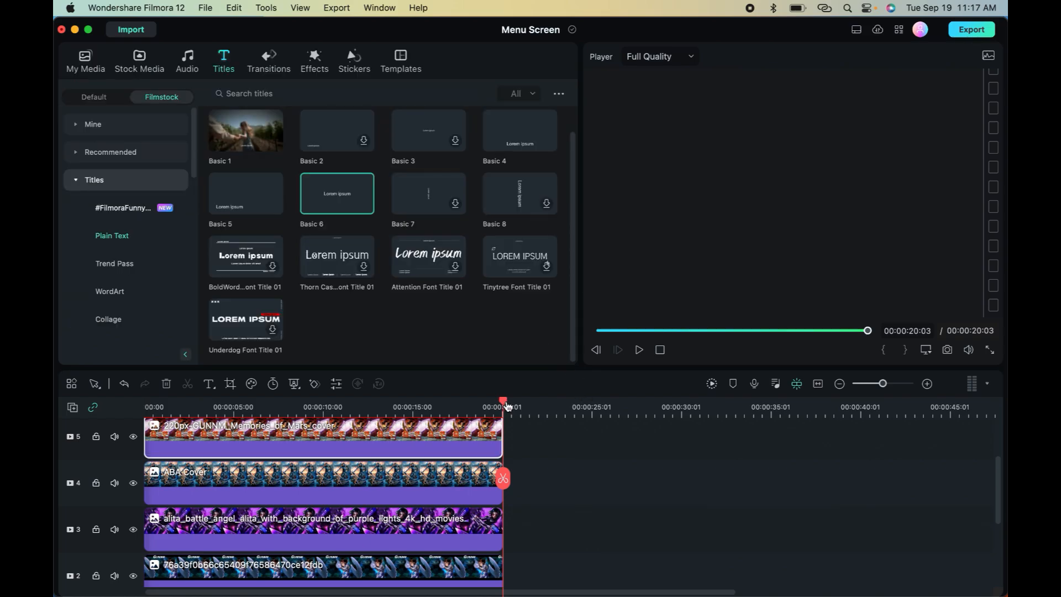
left_click_drag(507, 406, 232, 408)
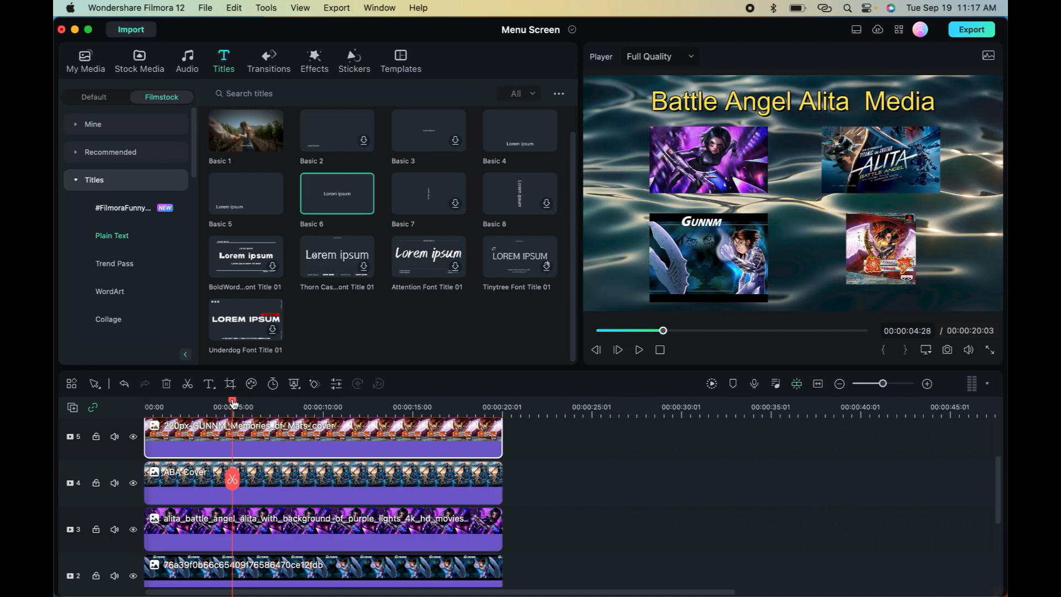
left_click_drag(232, 404, 289, 440)
Set the ABA Cover clip's opacity to 0% at its 00:00:12:24 and 00:00:20:01 keyframes.
left_click(330, 485)
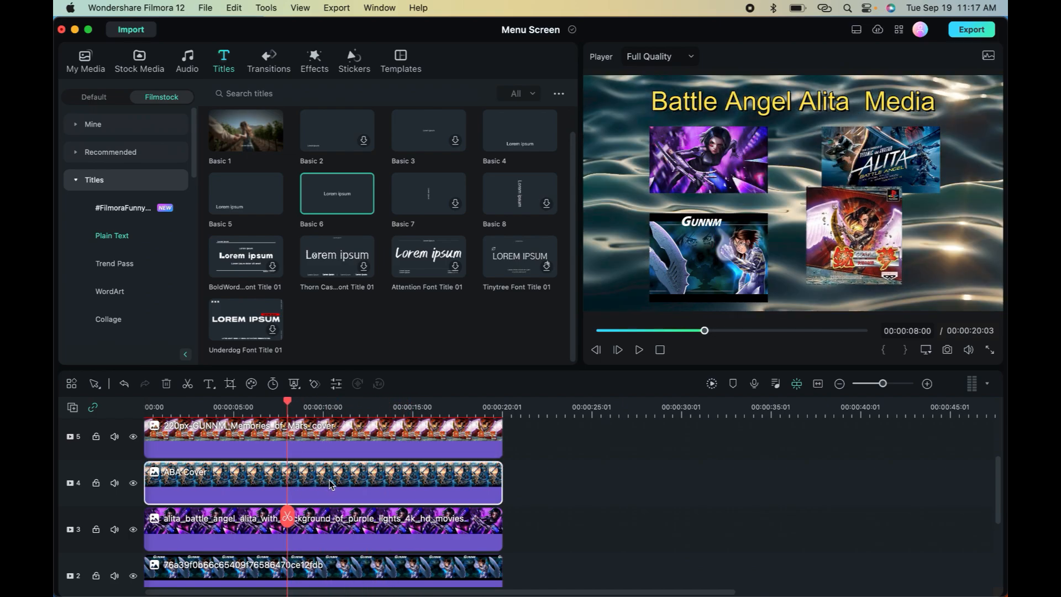
double_click(330, 485)
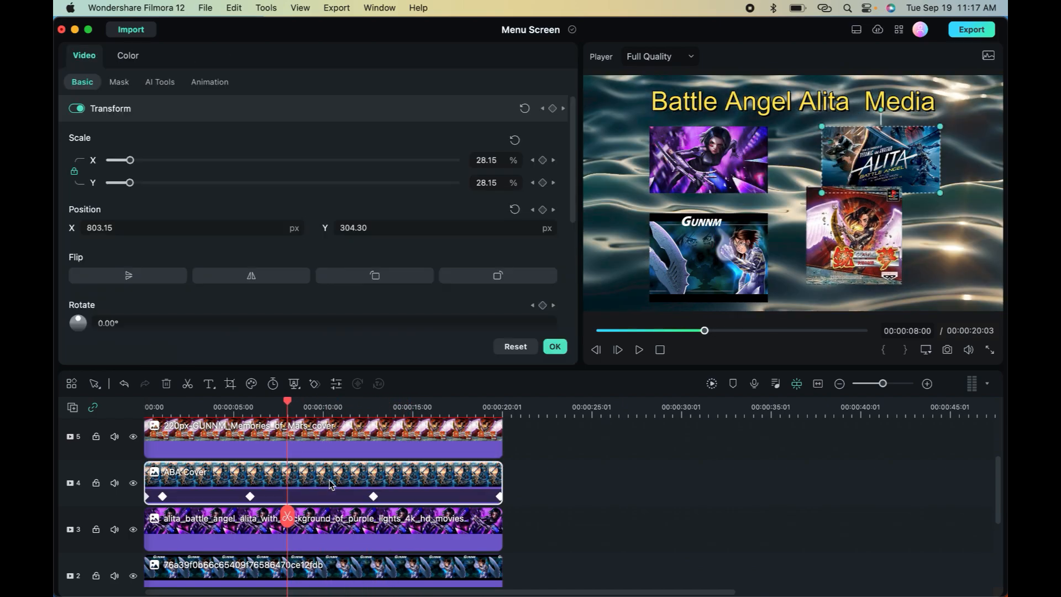
left_click(374, 497)
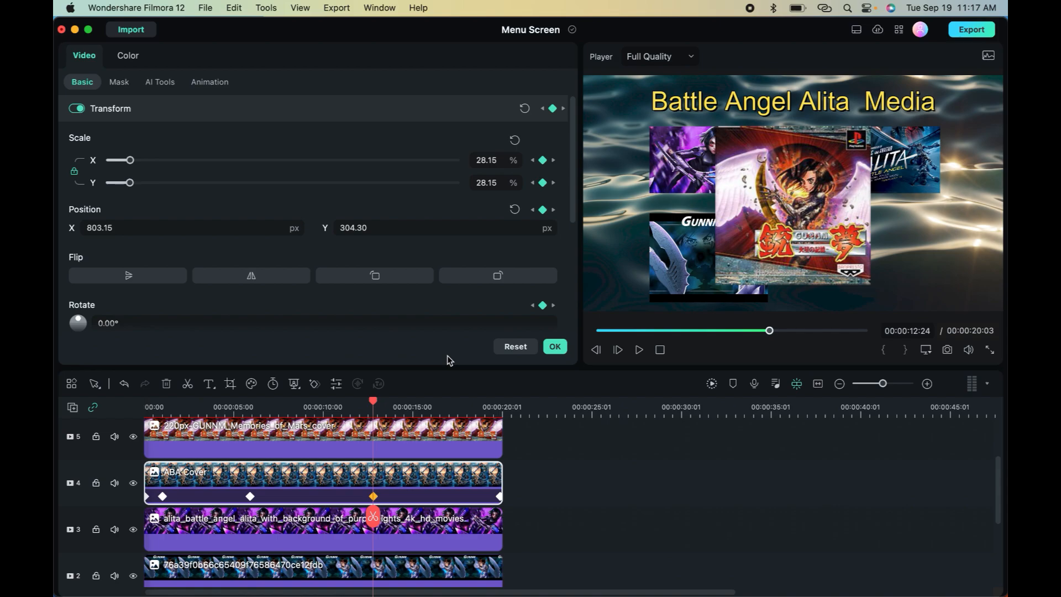
scroll(311, 249, "down", 5)
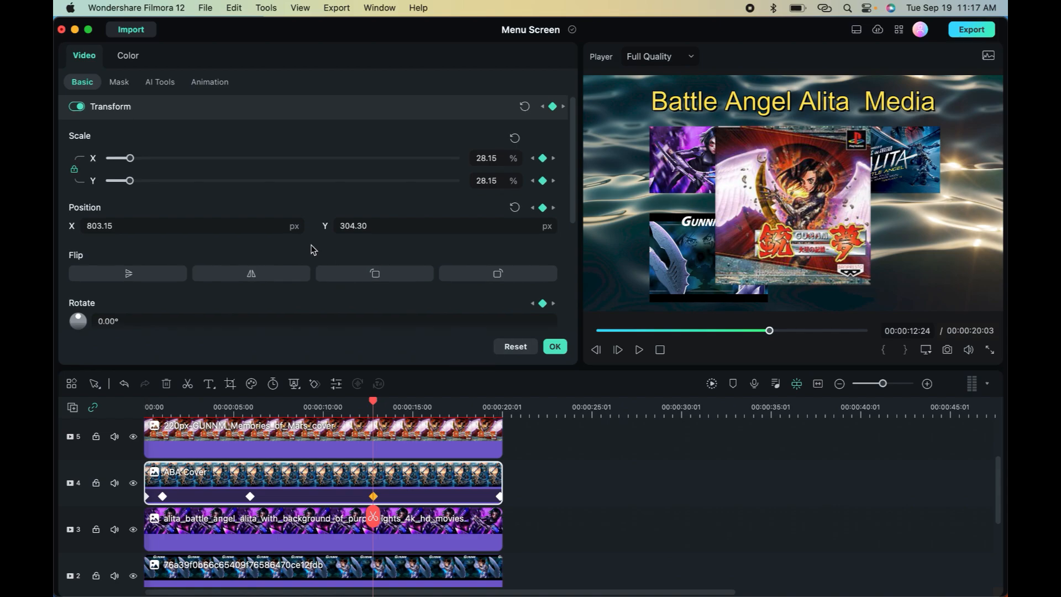
scroll(311, 249, "down", 4)
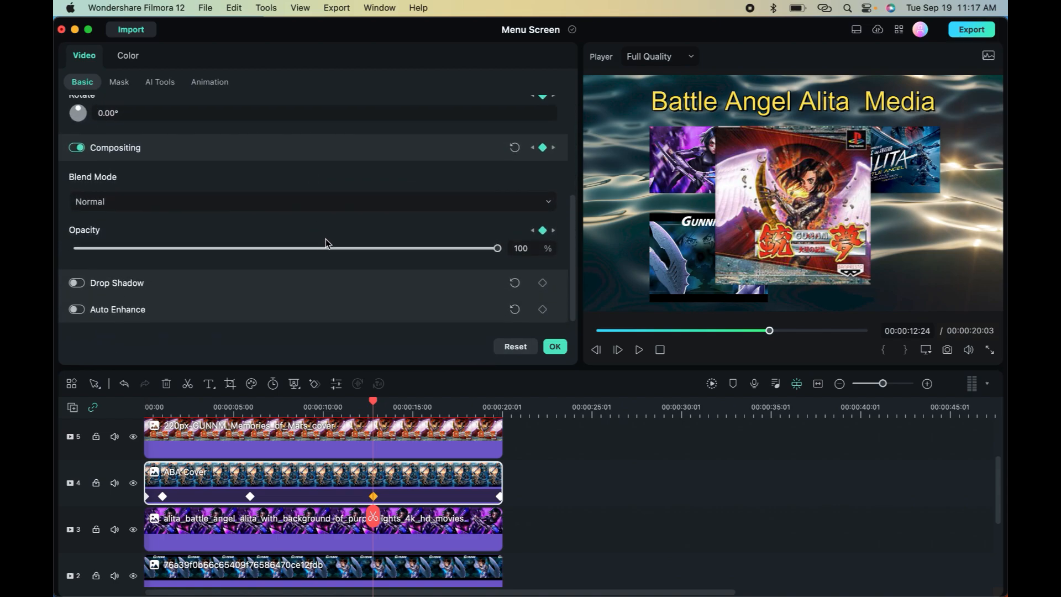
left_click_drag(497, 248, 55, 240)
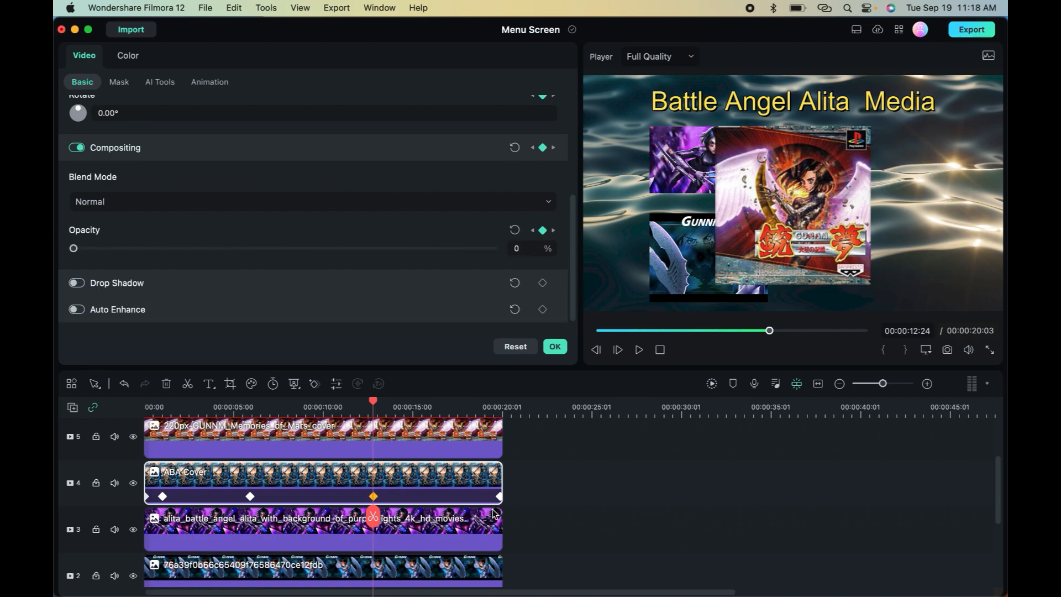
left_click(499, 496)
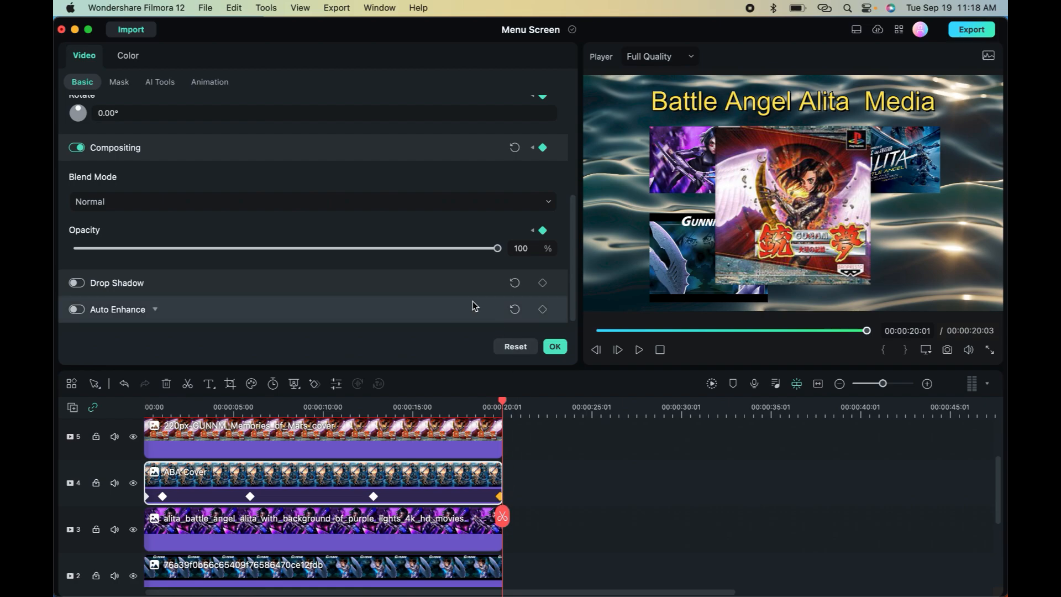
left_click_drag(497, 248, 55, 252)
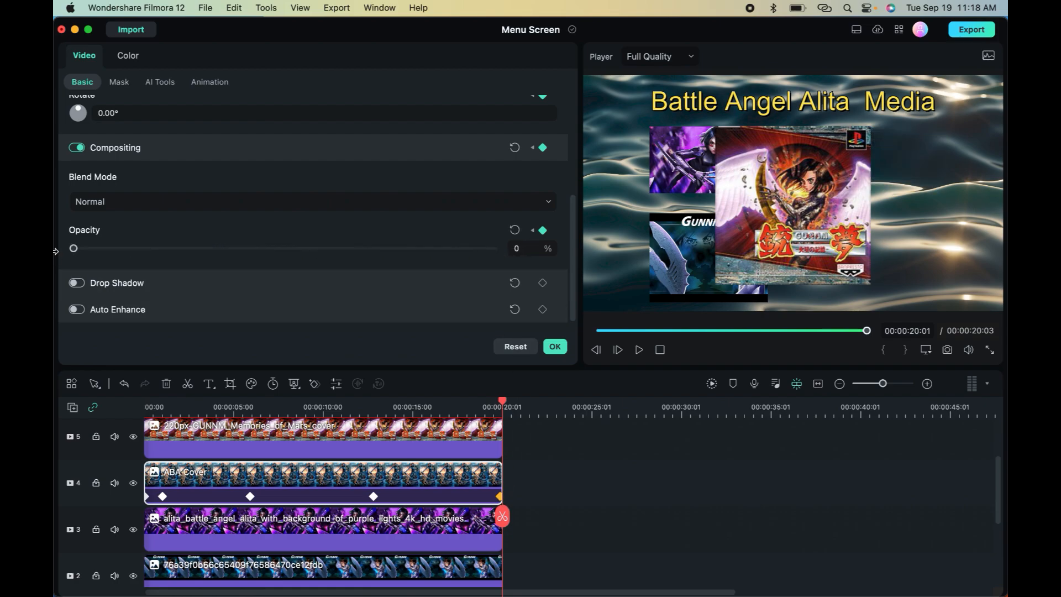
Set the purple Alita clip's opacity on track 3 to 0% at its 00:00:12:24 and 00:00:20:01 keyframes.
scroll(419, 520, "down", 2)
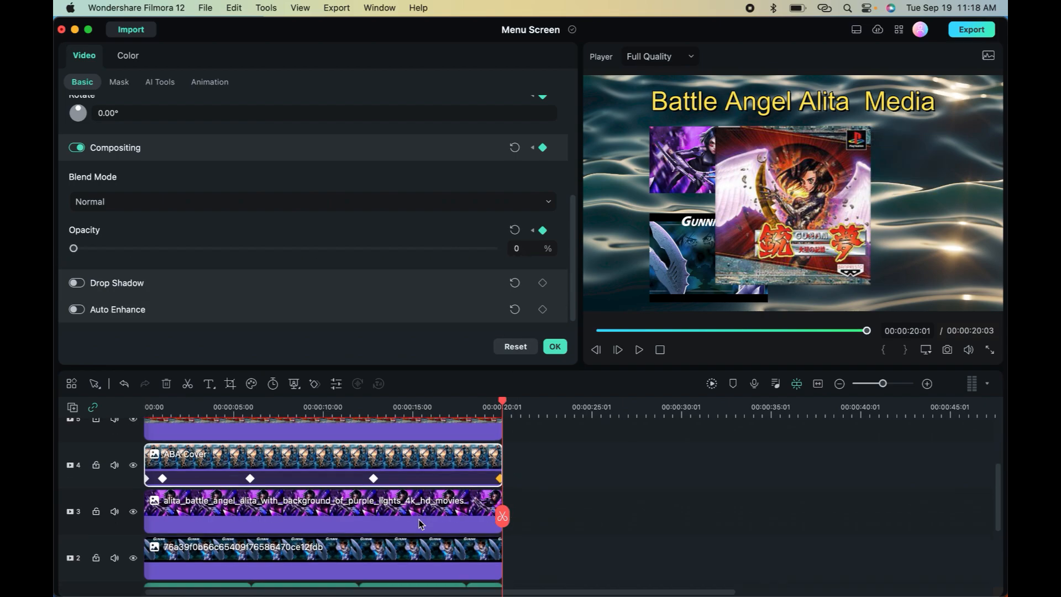
left_click(408, 475)
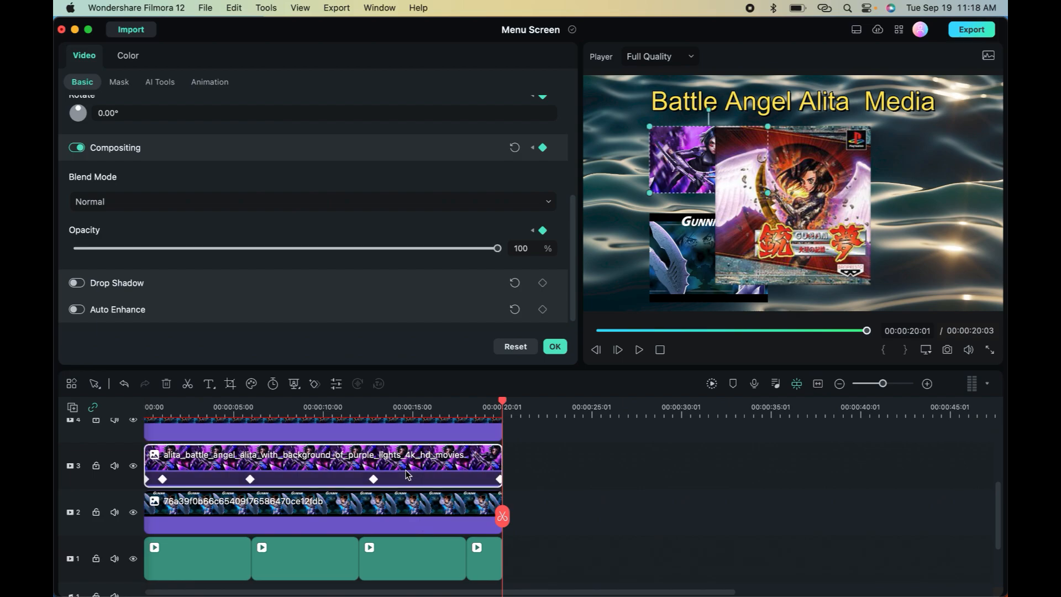
left_click(374, 479)
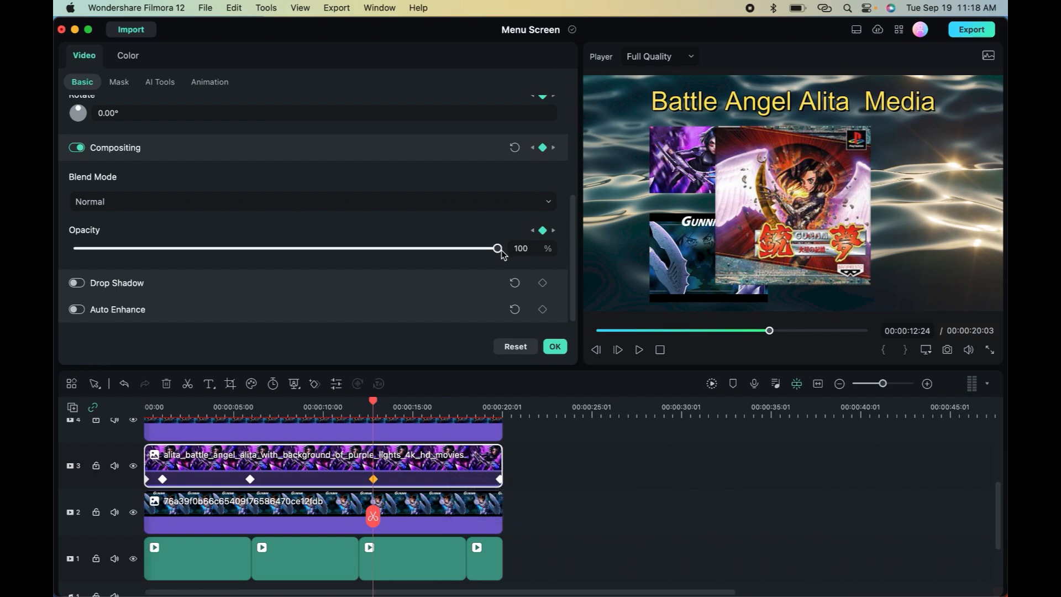
left_click_drag(501, 250, 56, 239)
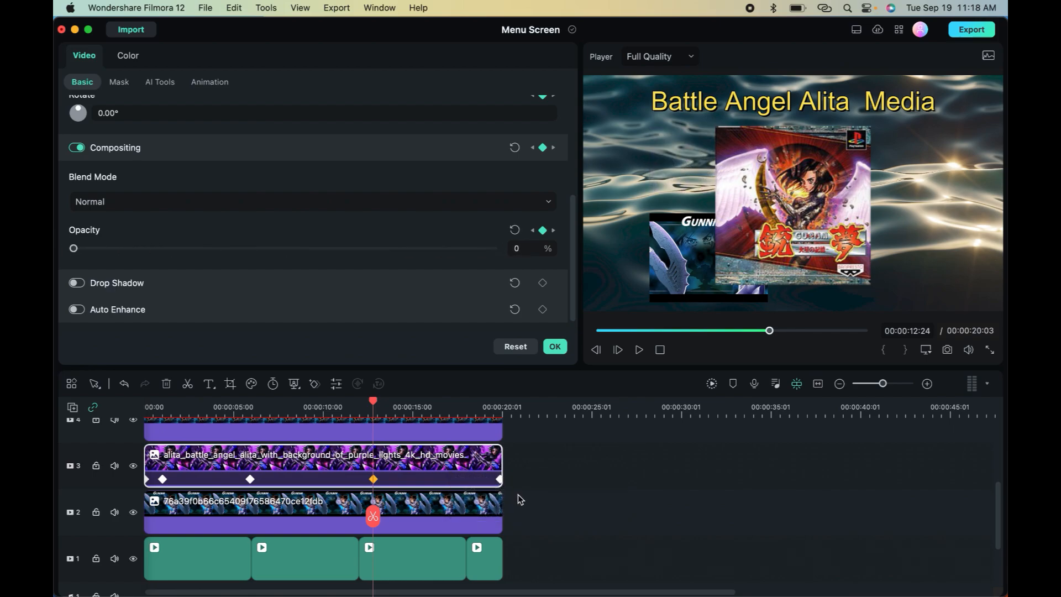
left_click(500, 480)
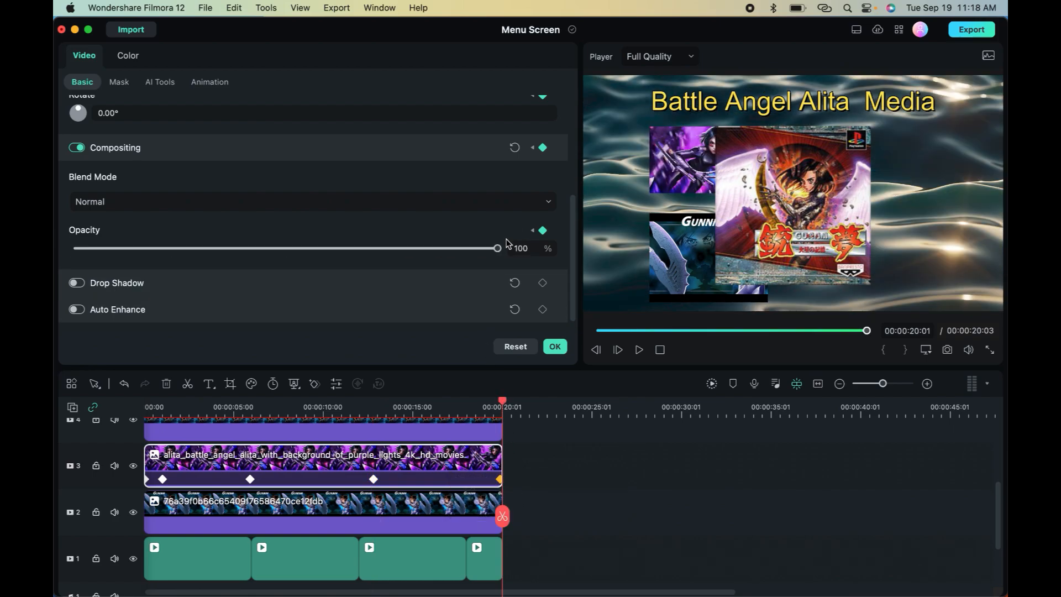
left_click_drag(500, 248, 56, 252)
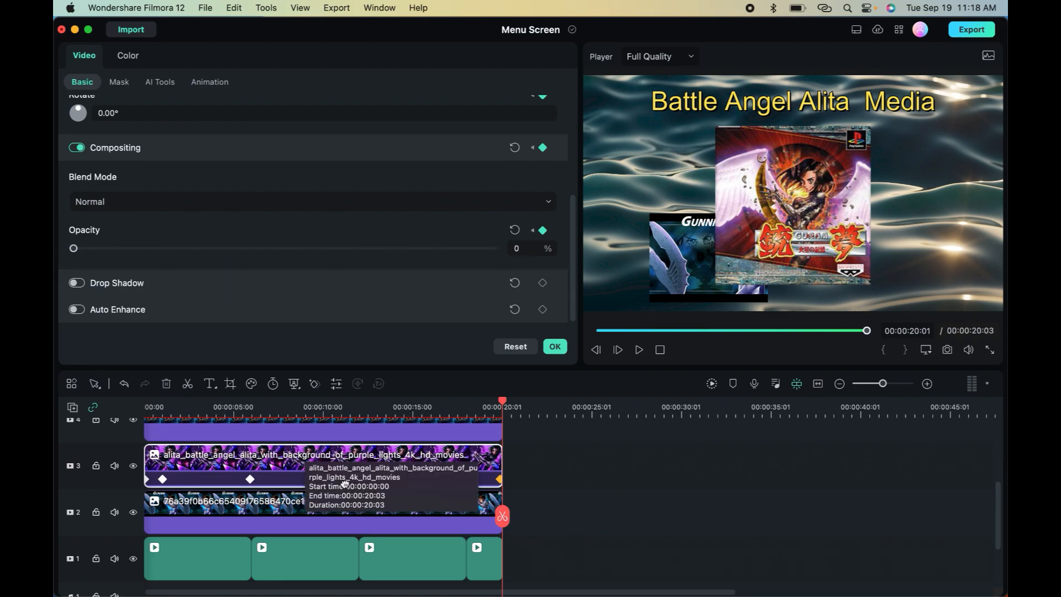
Set the Gunnm image clip's opacity on track 2 to 0% at its 00:00:12:24 and 00:00:20:01 keyframes and accept the settings.
left_click(383, 526)
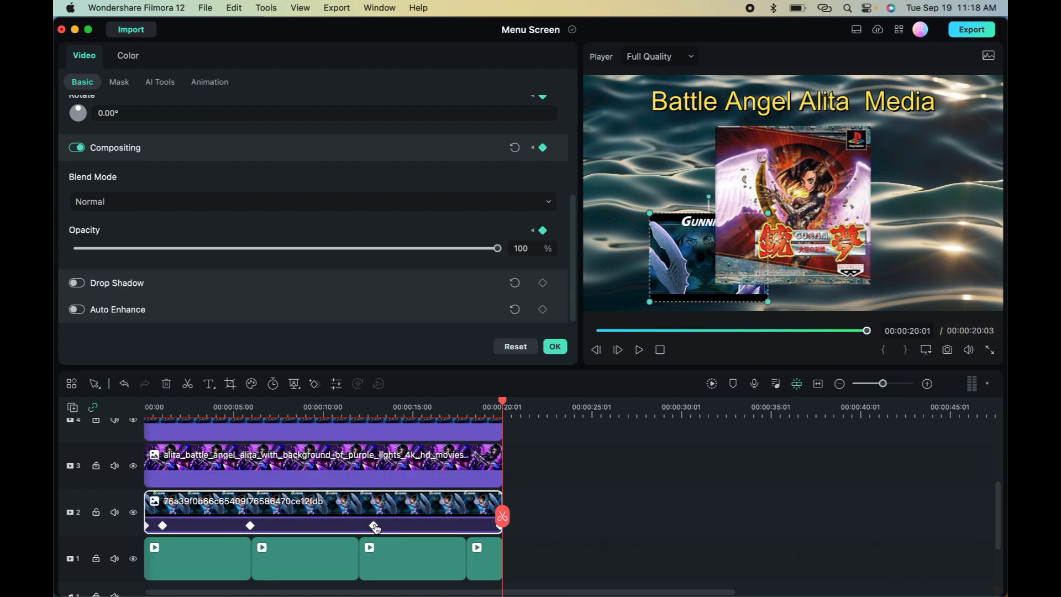
left_click(374, 526)
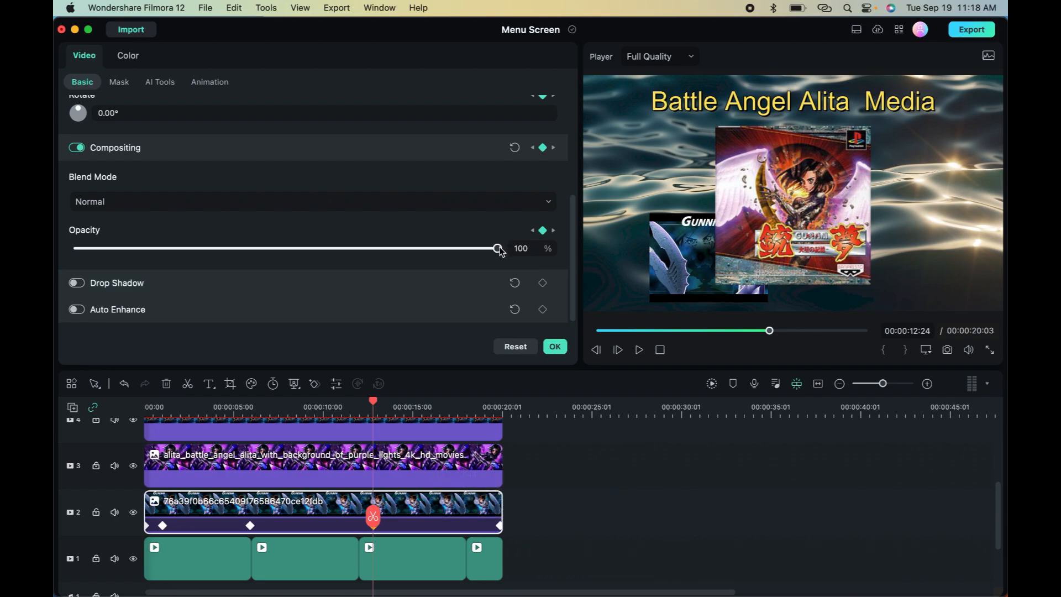
left_click_drag(499, 250, 70, 250)
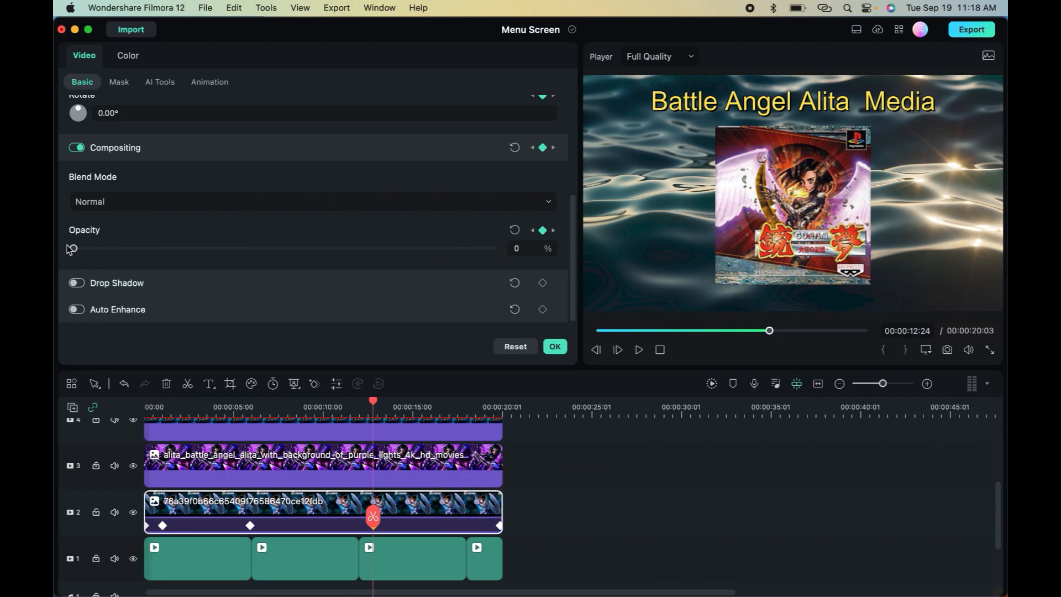
left_click(500, 528)
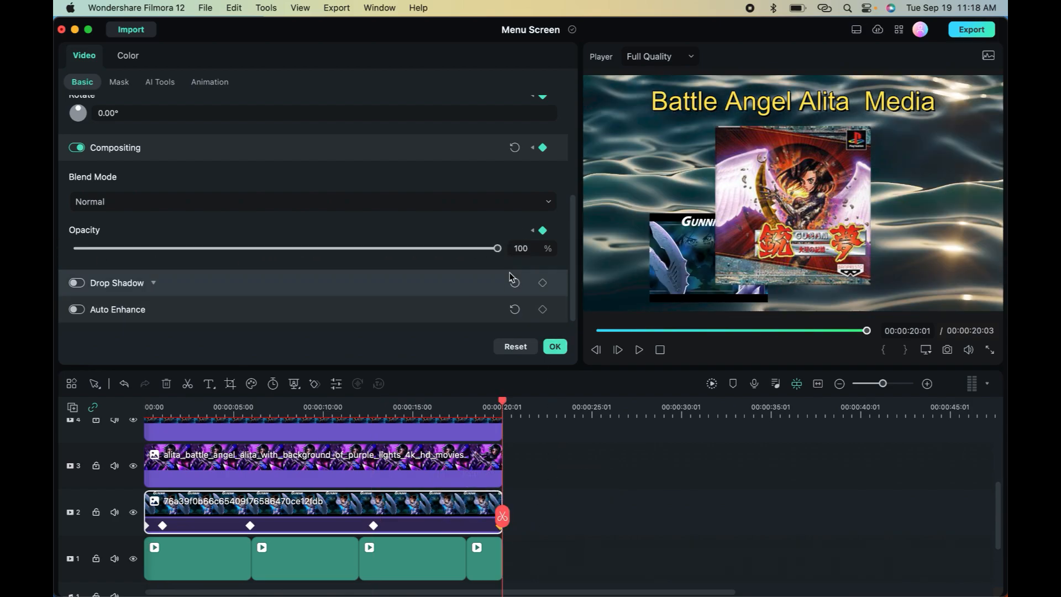
left_click_drag(497, 250, 55, 250)
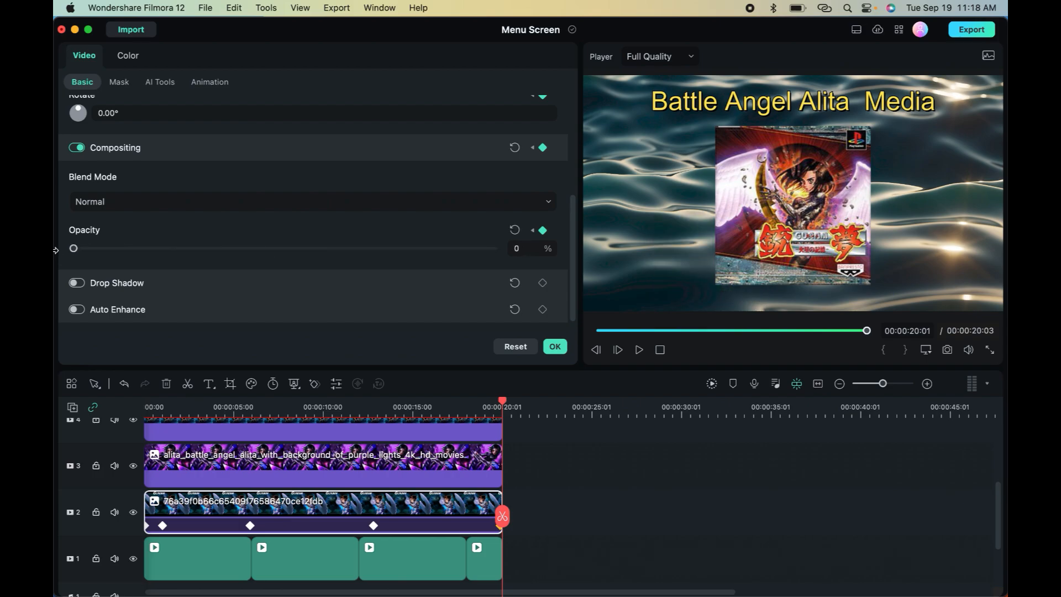
left_click(556, 347)
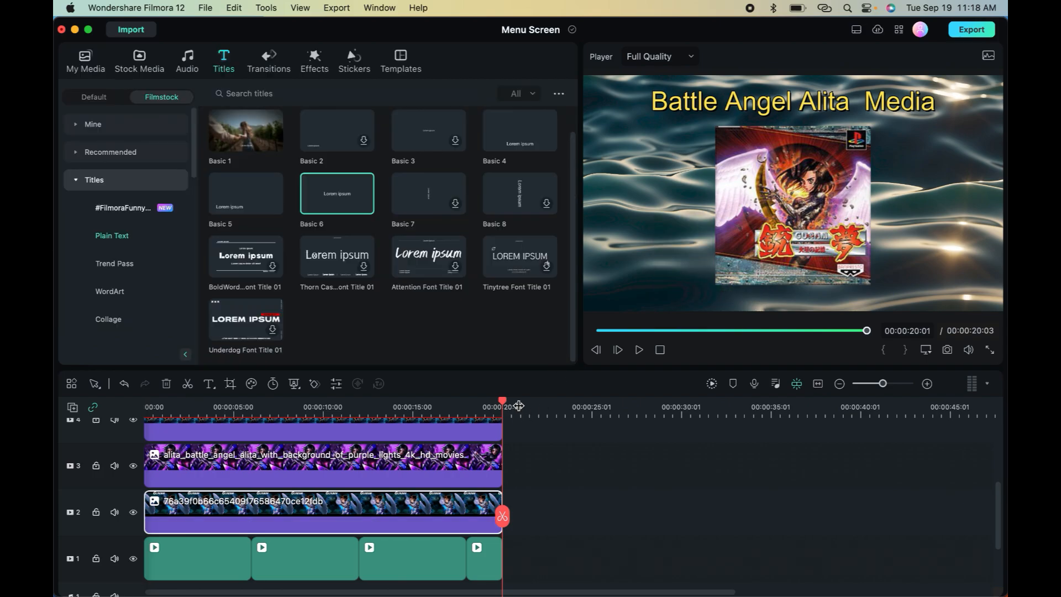
Play the whole menu animation from the start to check the cover's enlargement and the fading images.
left_click_drag(504, 406, 55, 403)
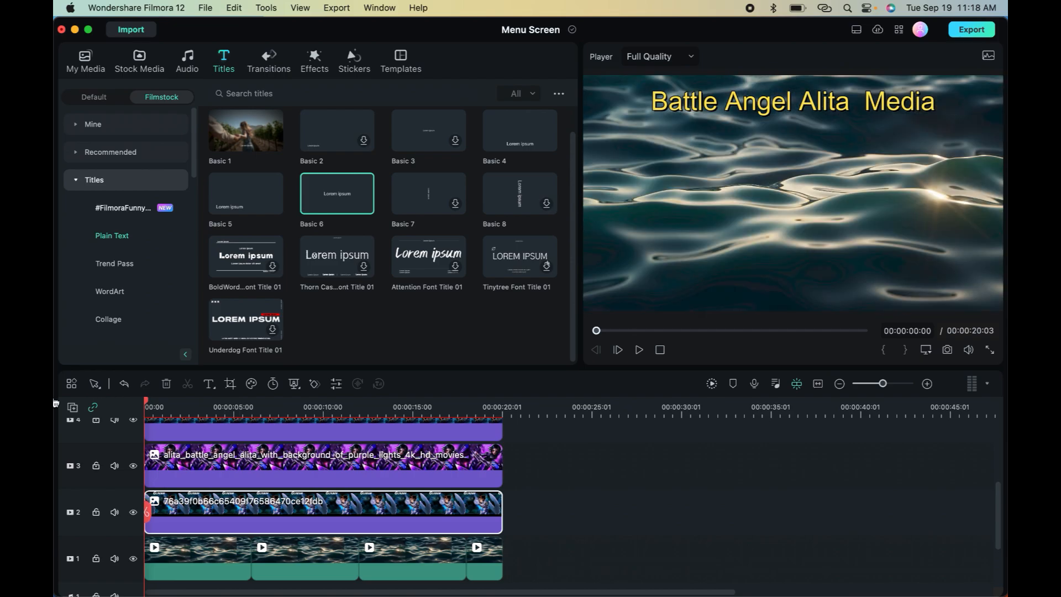
key("space")
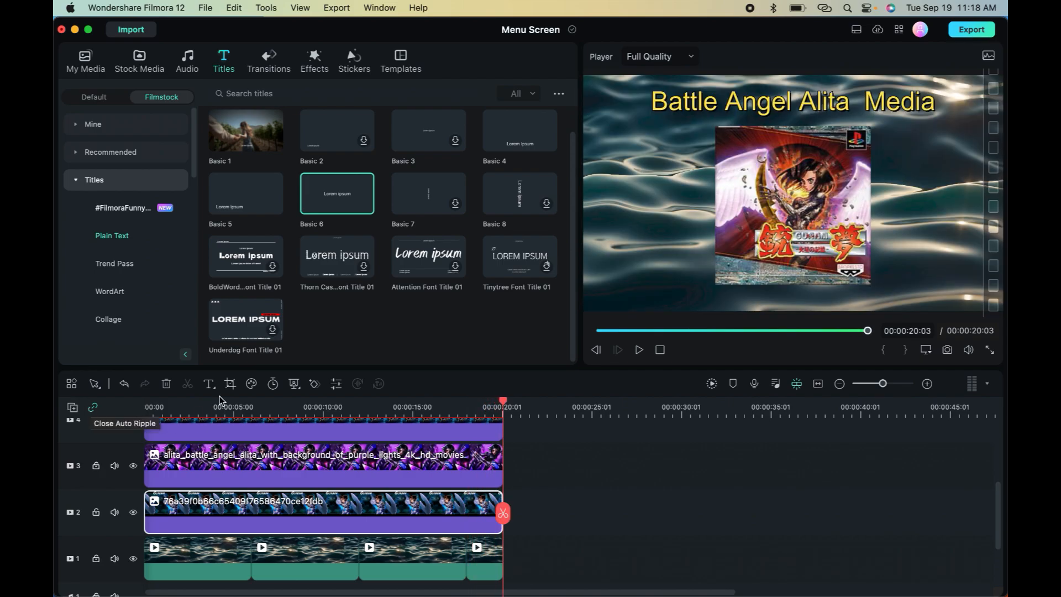
scroll(605, 502, "down", 3)
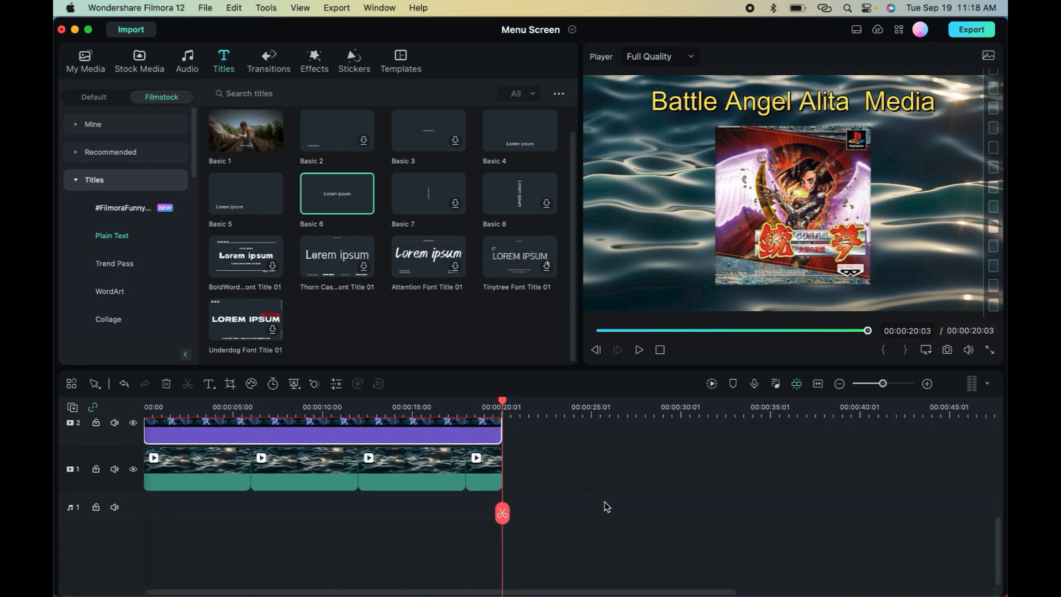
Open the Music category of the audio library and search it for GUNNM.
left_click(188, 58)
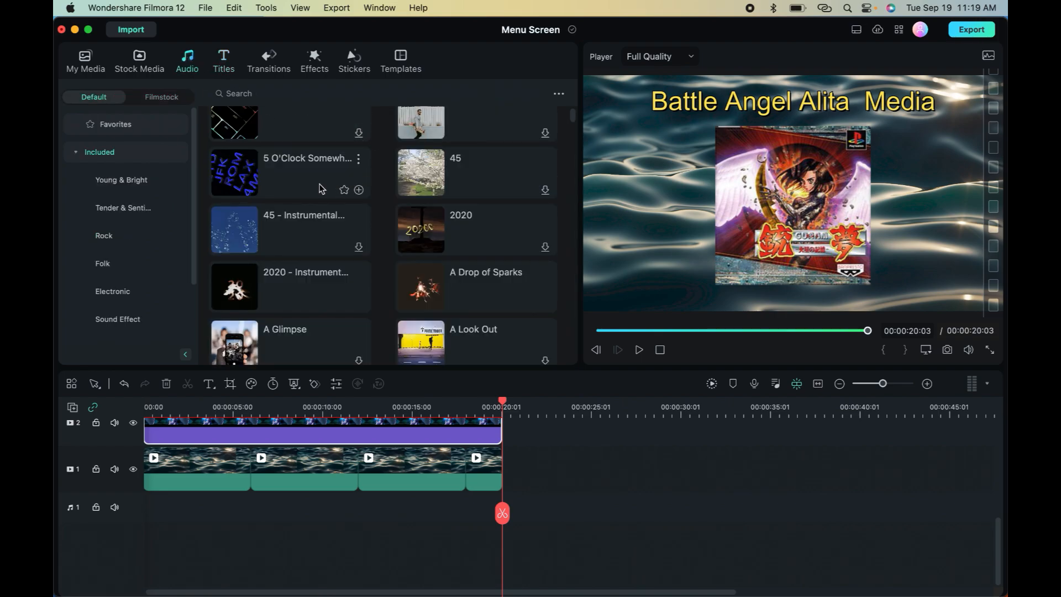
scroll(153, 285, "down", 3)
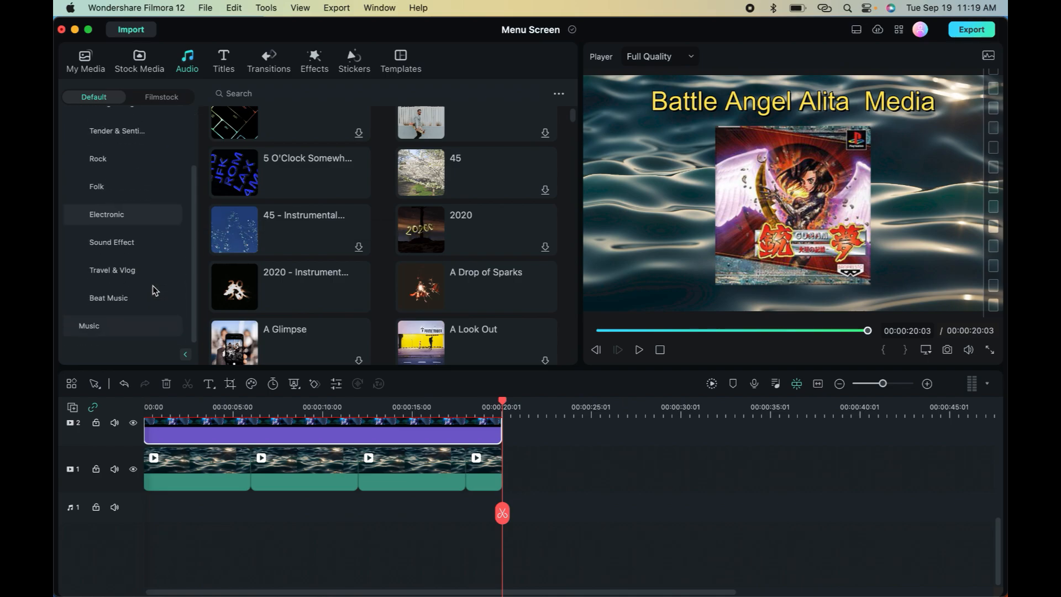
left_click(117, 324)
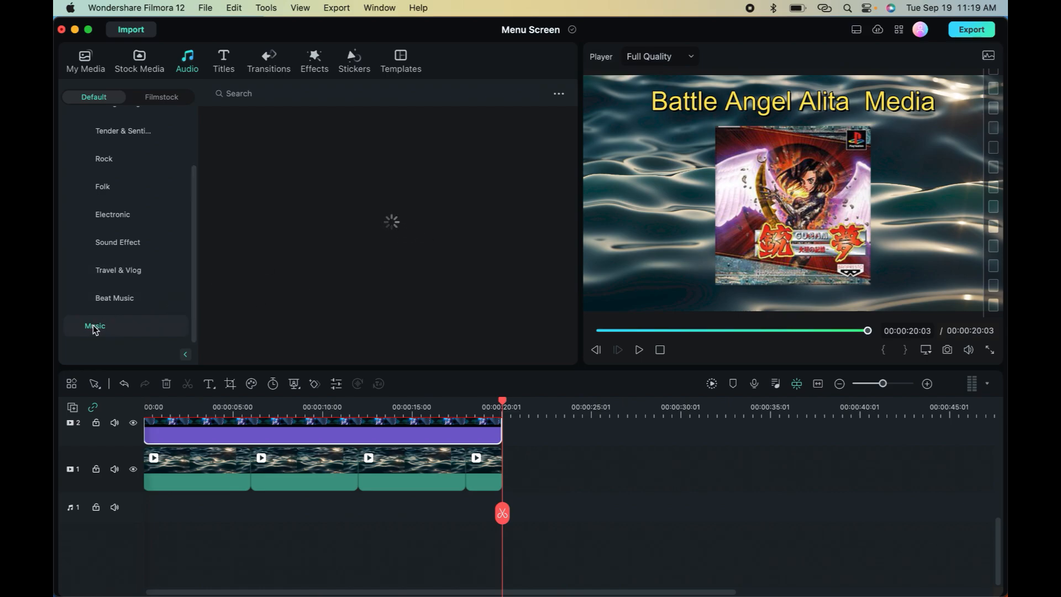
left_click(251, 93)
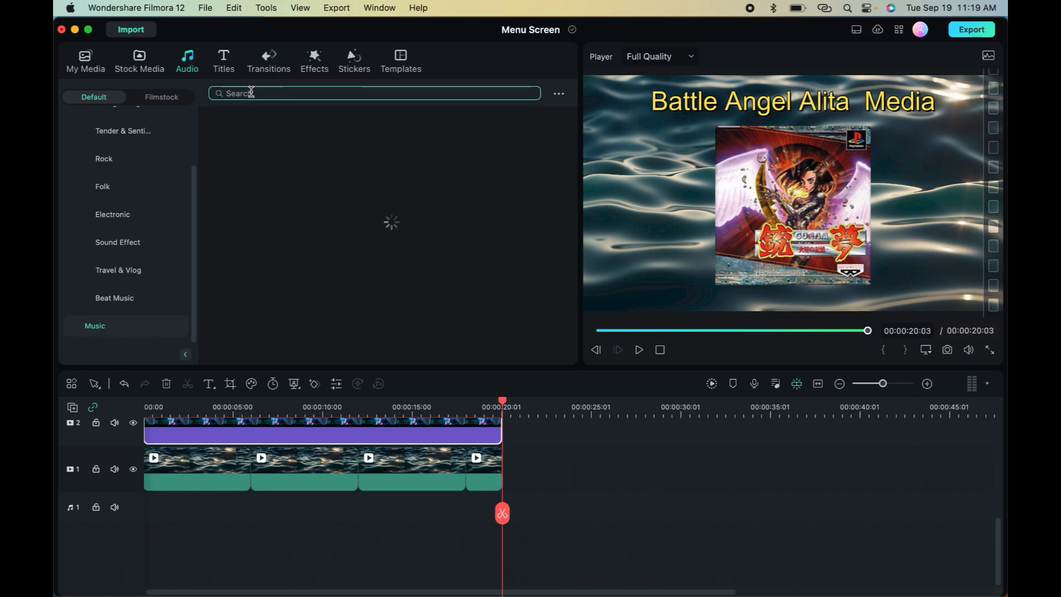
type("G")
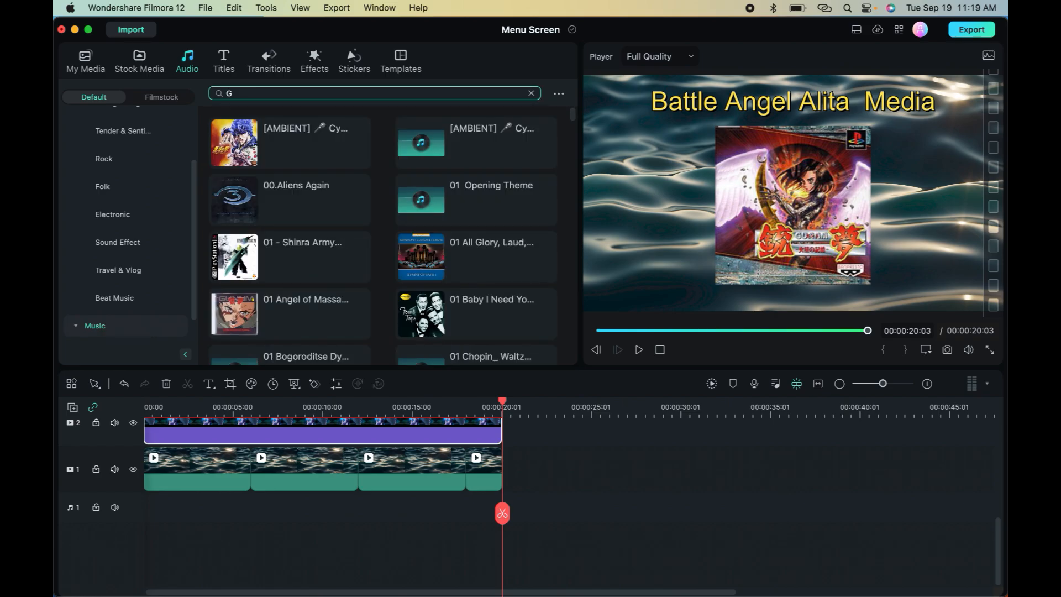
type("UNNM")
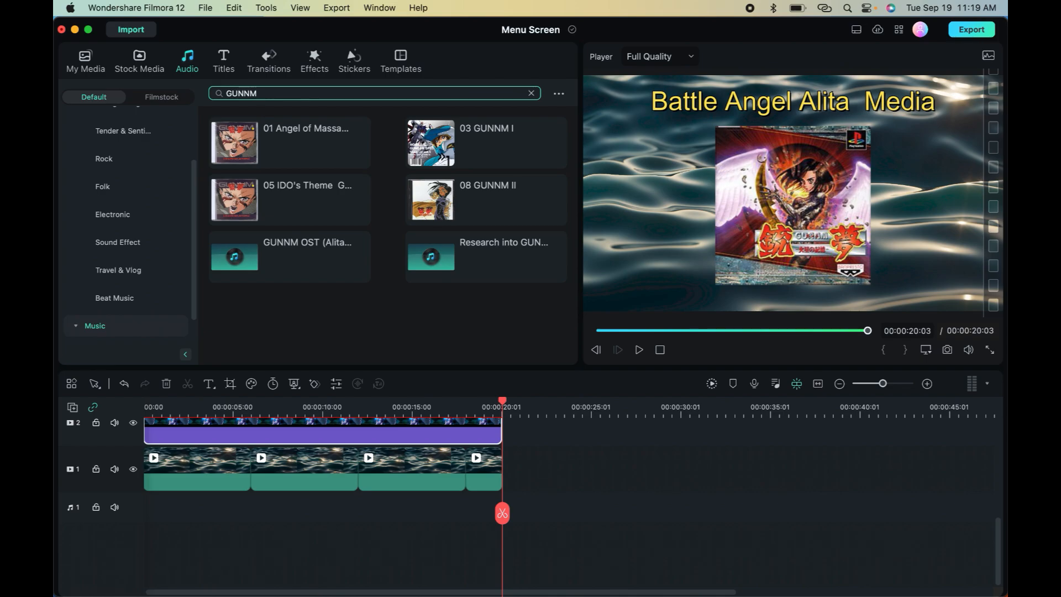
Search the music for Iron instead and add 26 Iron City Streets to audio track 1 at the timeline's start.
key("BackSpace")
key("BackSpace")
key("BackSpace")
key("BackSpace")
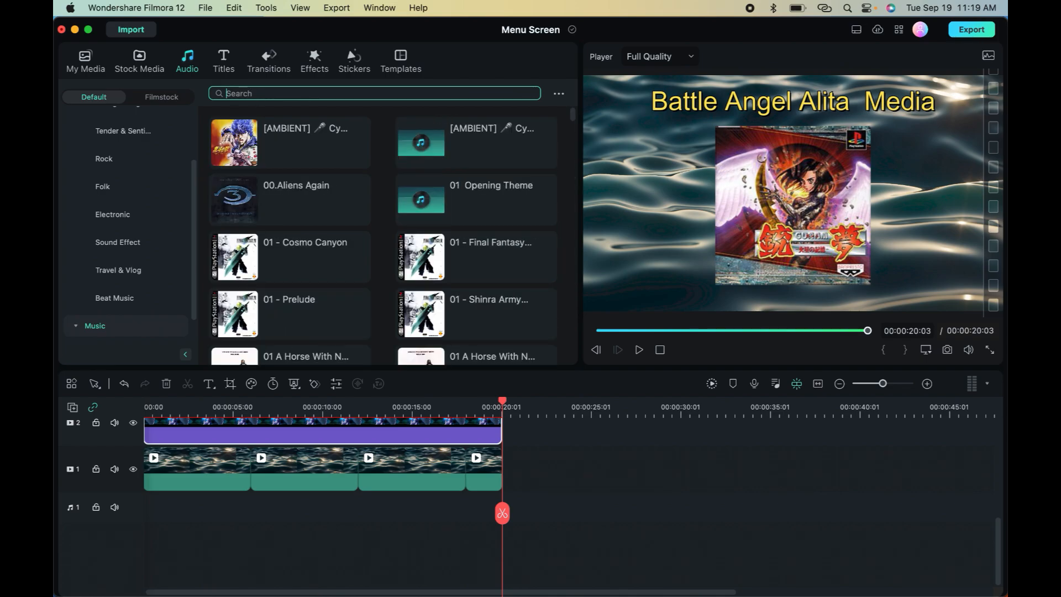
type("Iron")
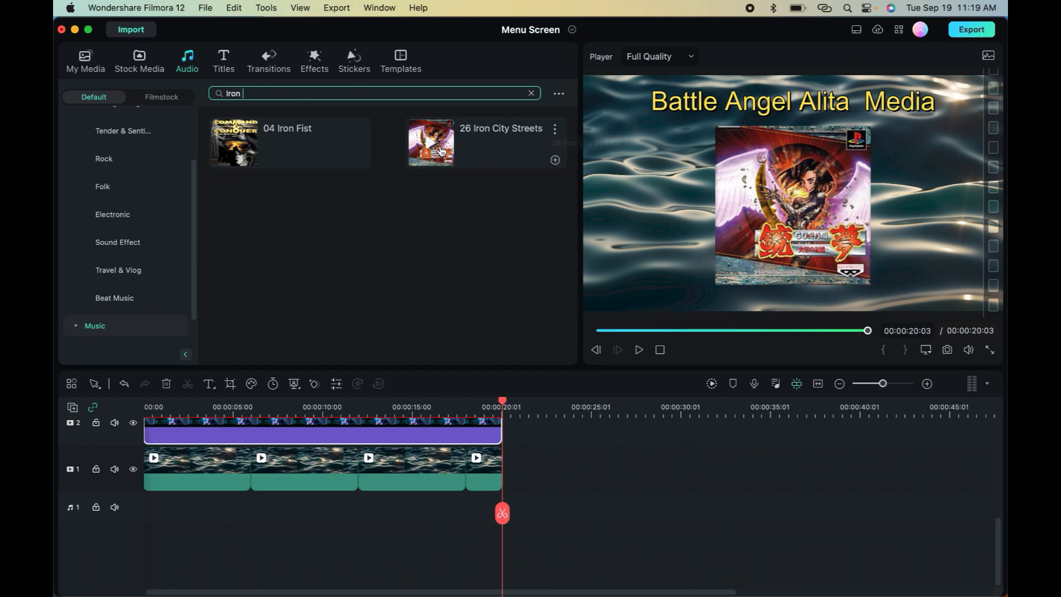
left_click_drag(442, 152, 149, 517)
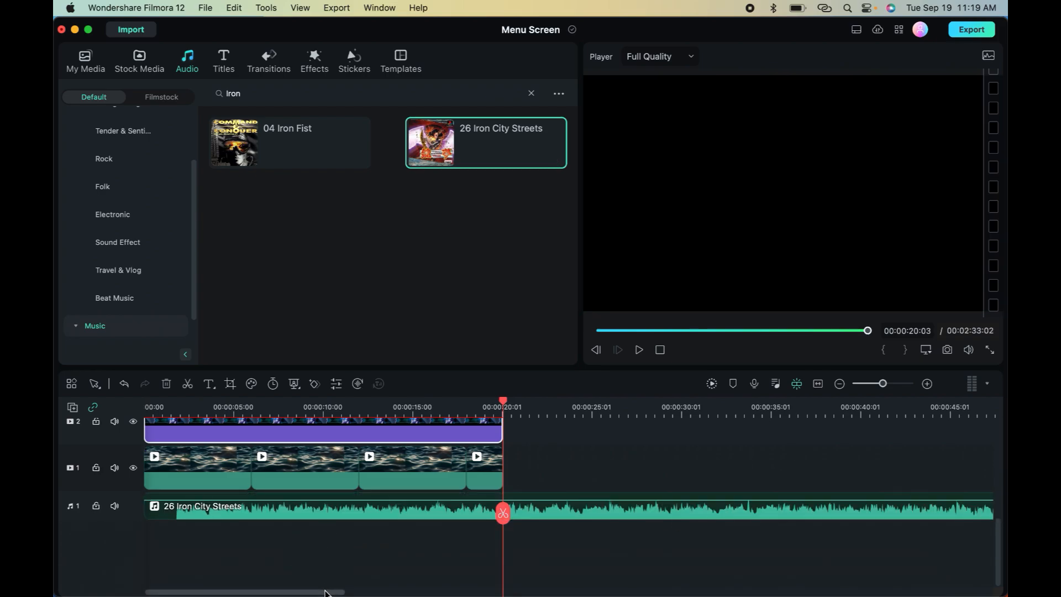
Trim the end of the 26 Iron City Streets clip to match the video's end at 00:00:20:03.
left_click_drag(329, 592, 557, 591)
left_click_drag(885, 385, 874, 387)
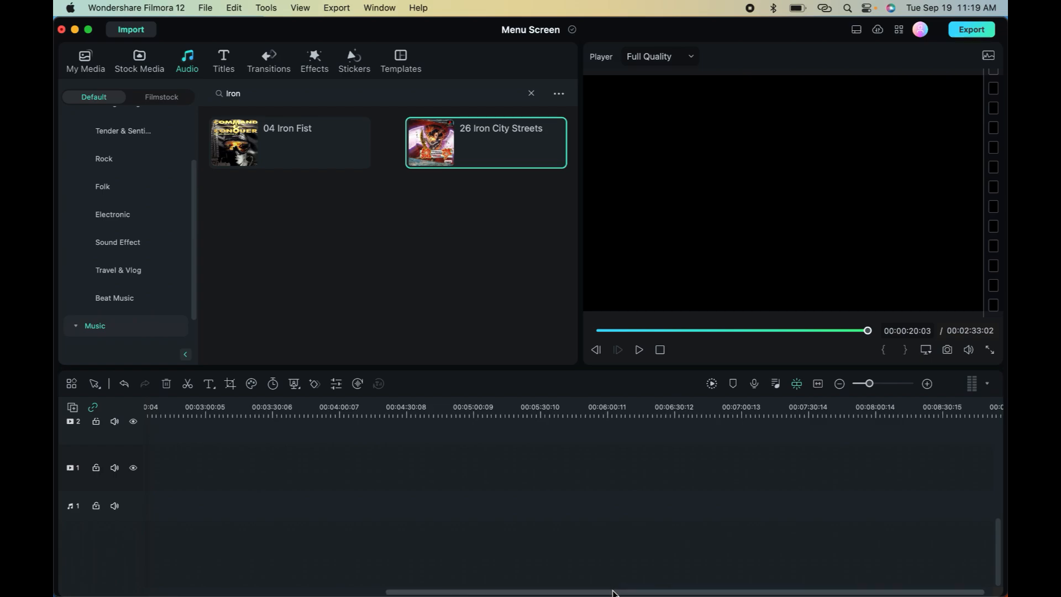
left_click_drag(612, 591, 371, 591)
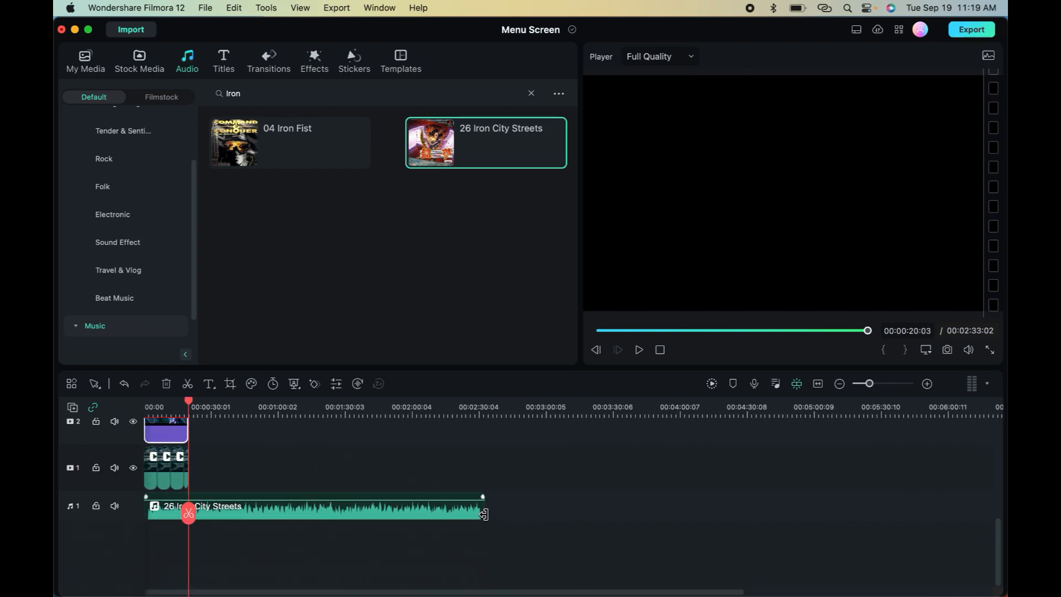
left_click_drag(484, 514, 191, 533)
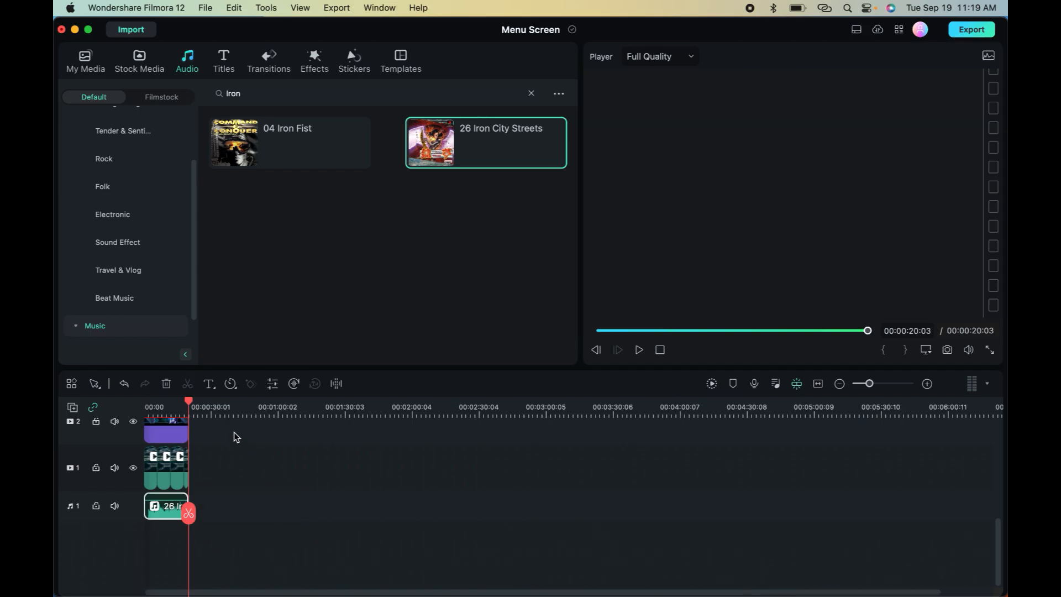
Play the menu screen from the start with its music, replay the opening seconds and pause.
left_click_drag(191, 407, 145, 408)
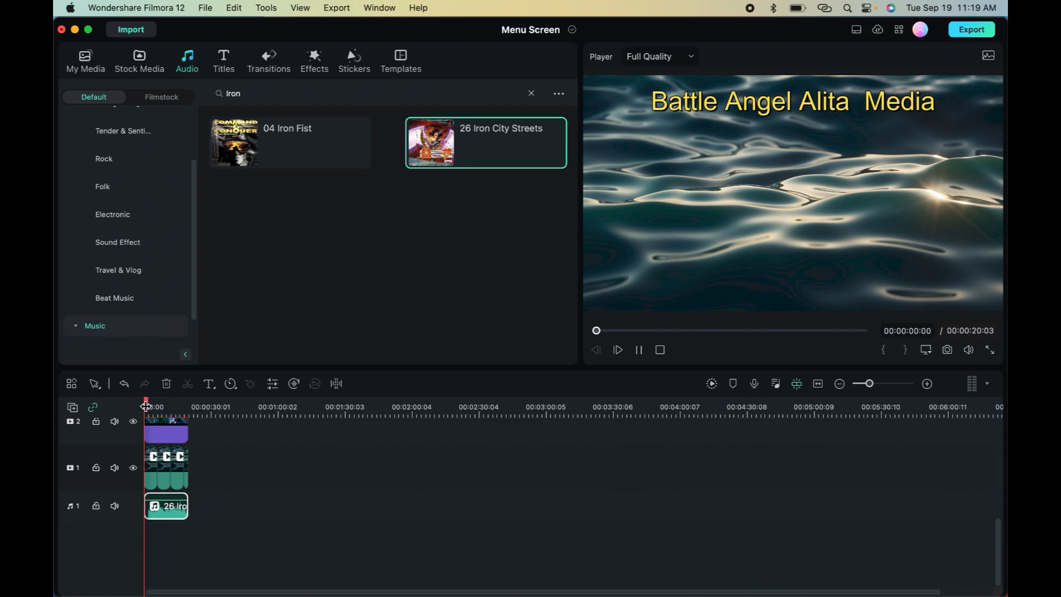
key("space")
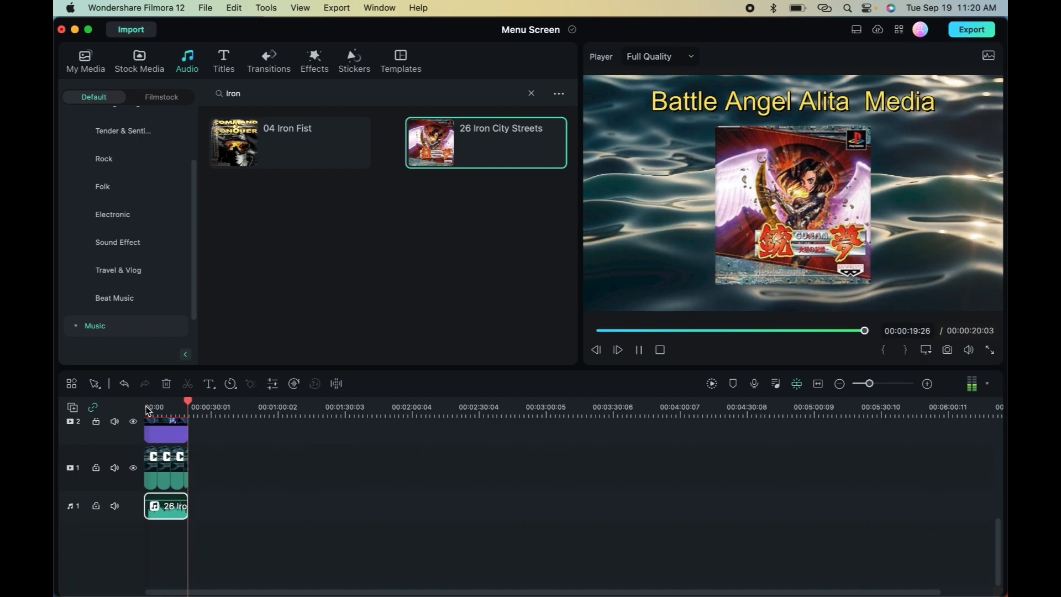
key("space")
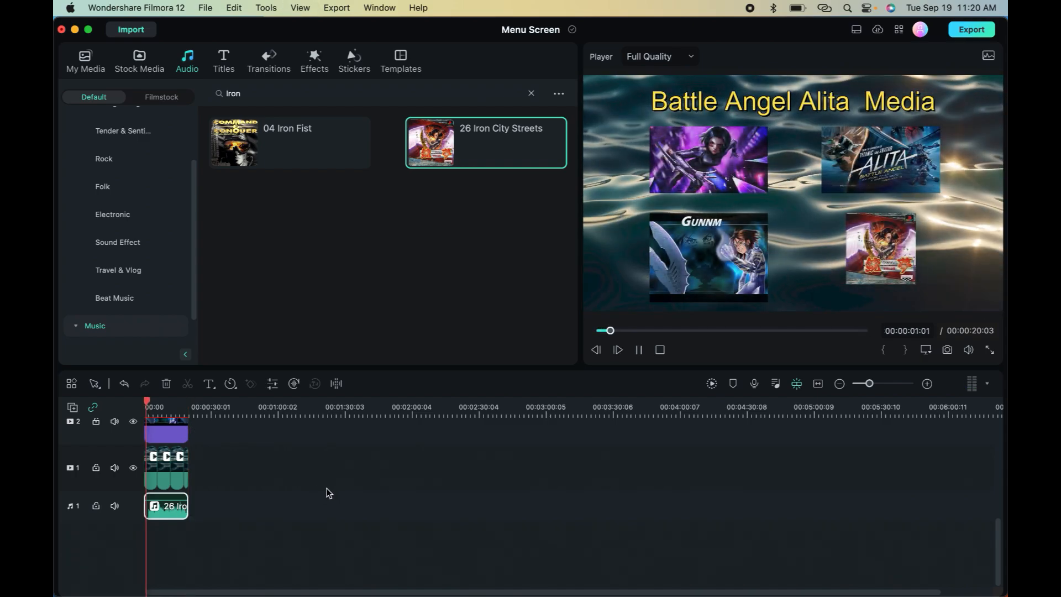
scroll(506, 463, "up", 3)
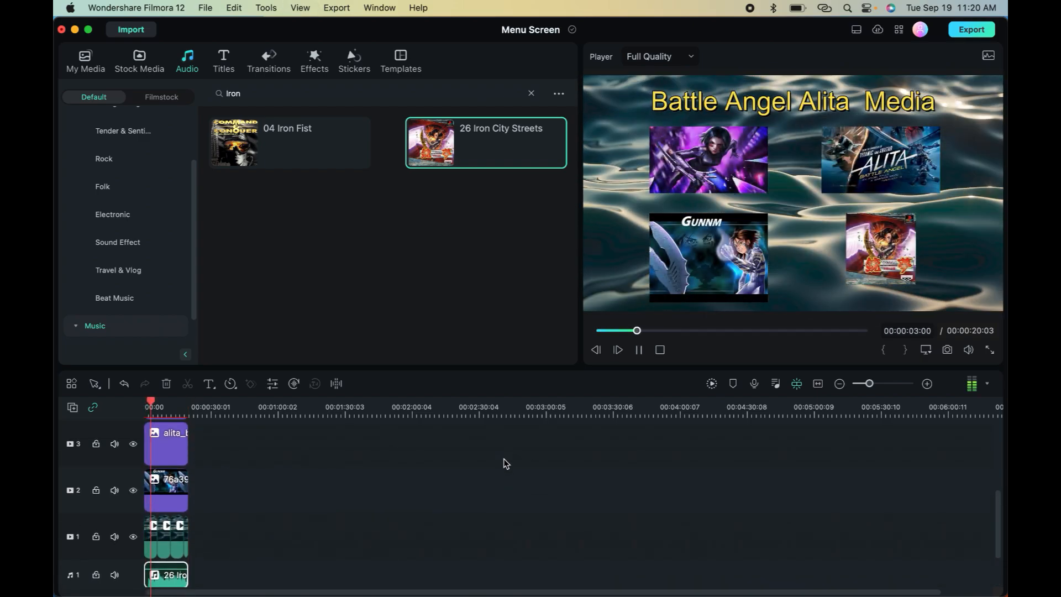
left_click(641, 350)
Open the settings of the Battle Angel Alita Media title on track 6.
scroll(488, 522, "up", 2)
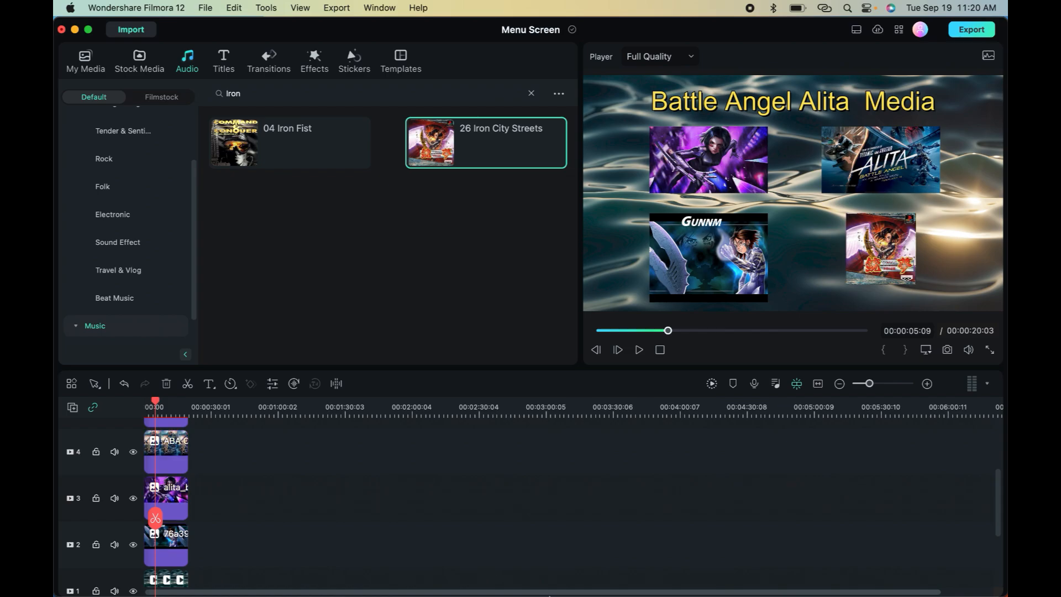
scroll(292, 497, "up", 1)
scroll(291, 497, "up", 3)
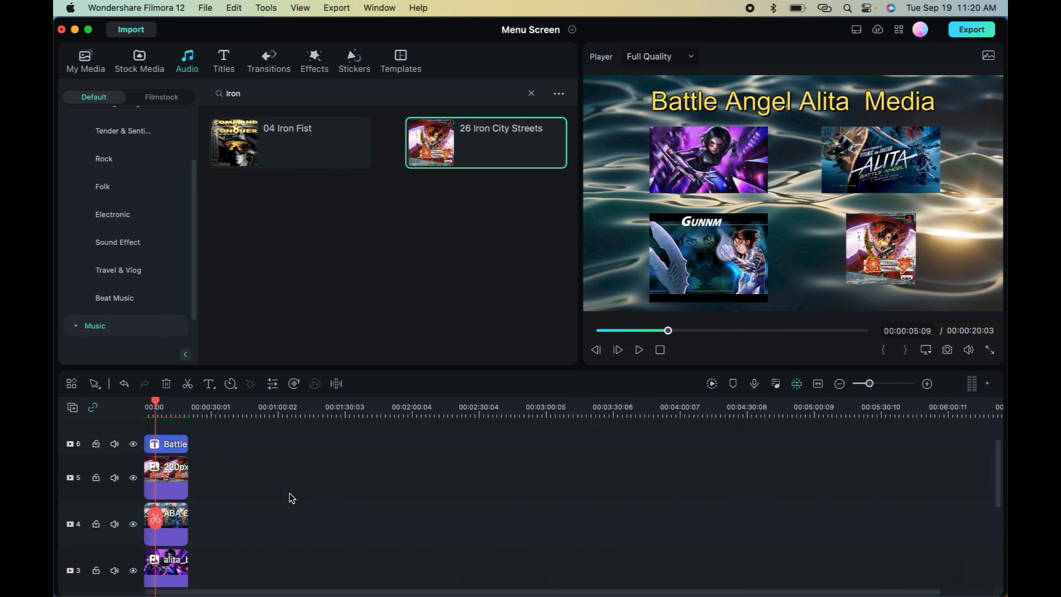
double_click(176, 444)
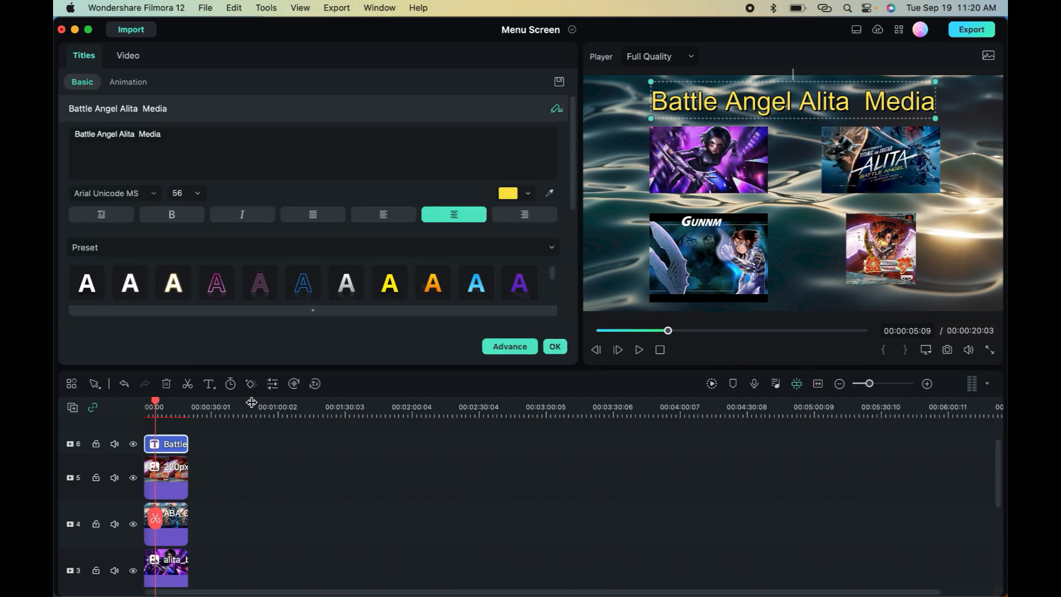
Set the Memories of Mars cover's scale to 29.98% at its 00:00:12:24 keyframe, matching its 00:00:06:16 keyframe.
left_click(866, 270)
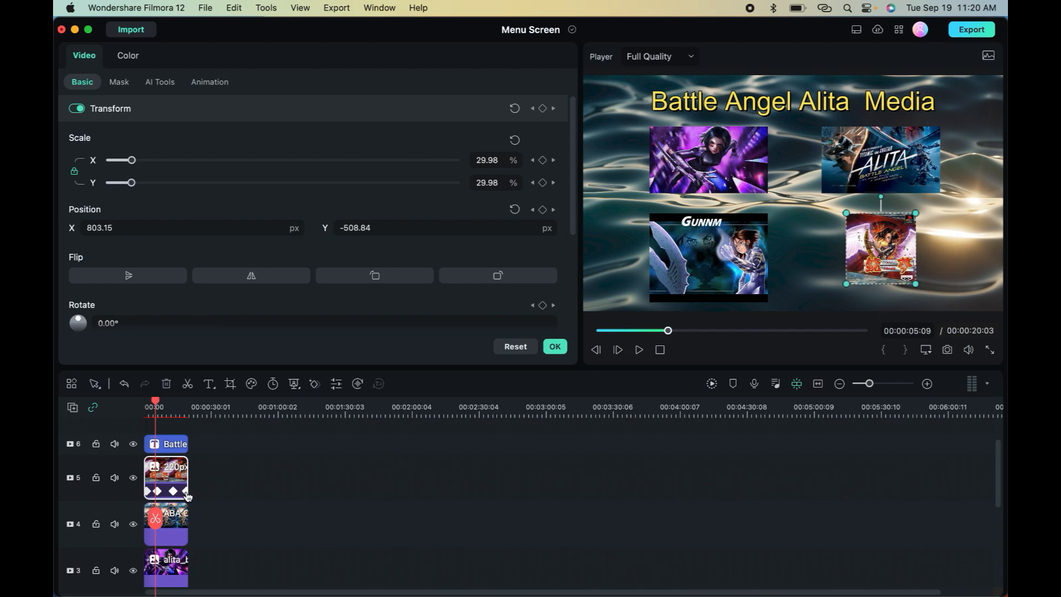
left_click(159, 493)
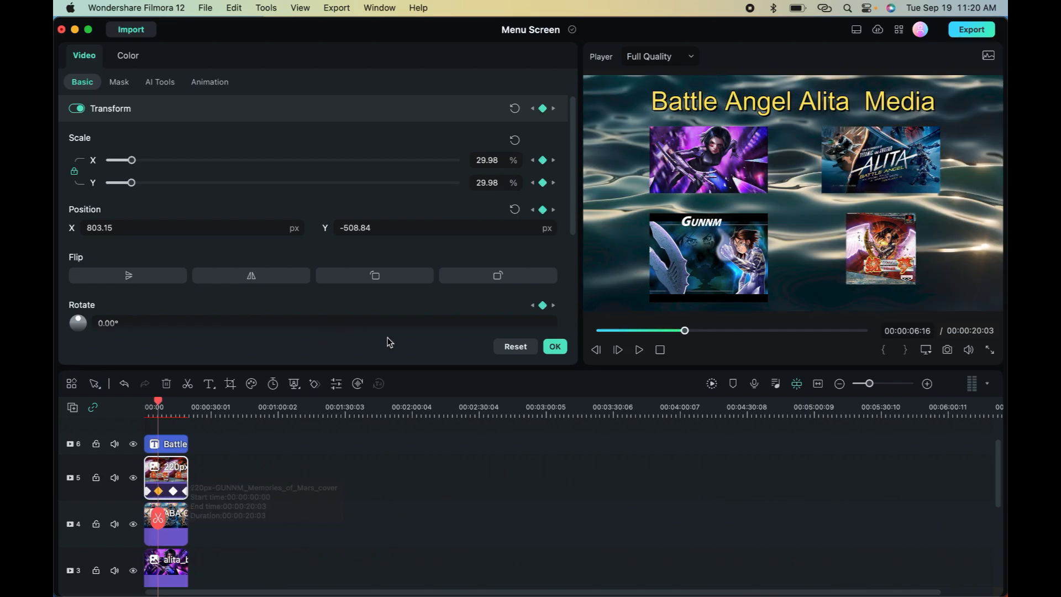
left_click(494, 159)
left_click(174, 492)
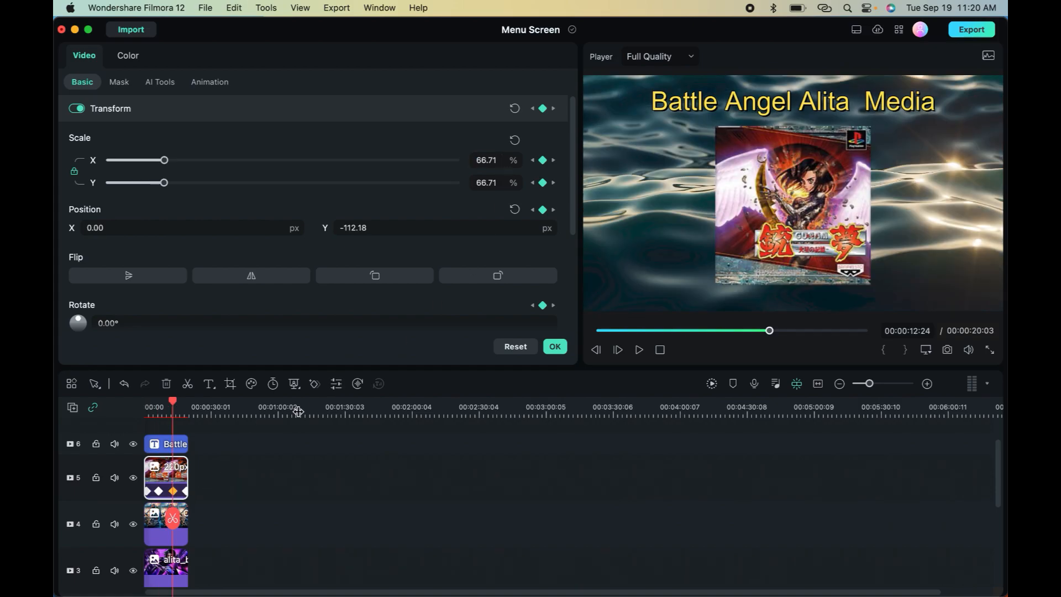
left_click(493, 160)
type("29.98")
key("Return")
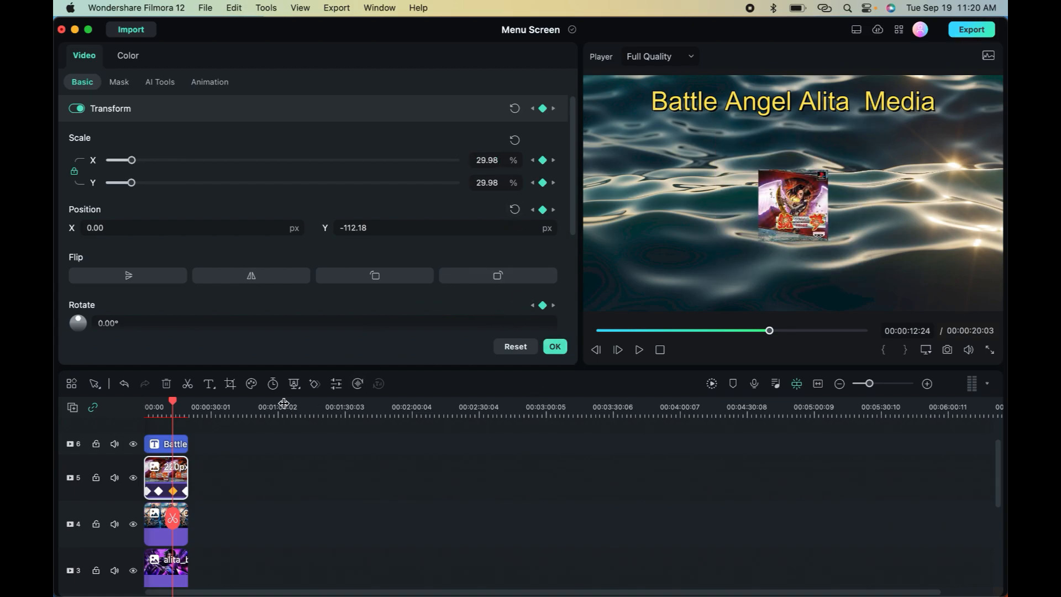
Set the Memories of Mars cover's X position to 803.15 px at its 00:00:12:23 keyframe, matching its 00:00:06:16 keyframe.
left_click(159, 491)
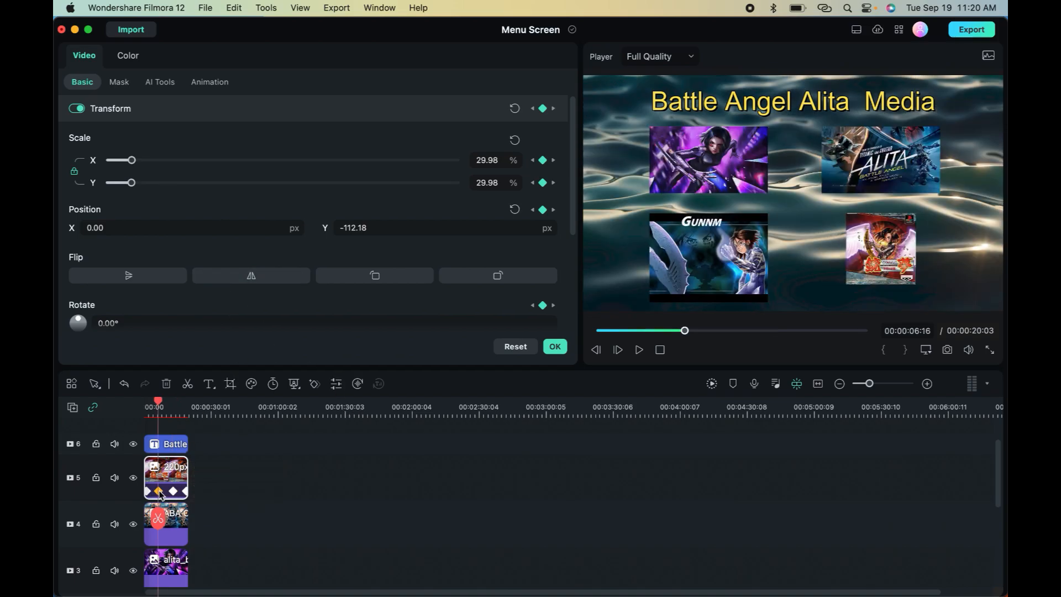
left_click(133, 228)
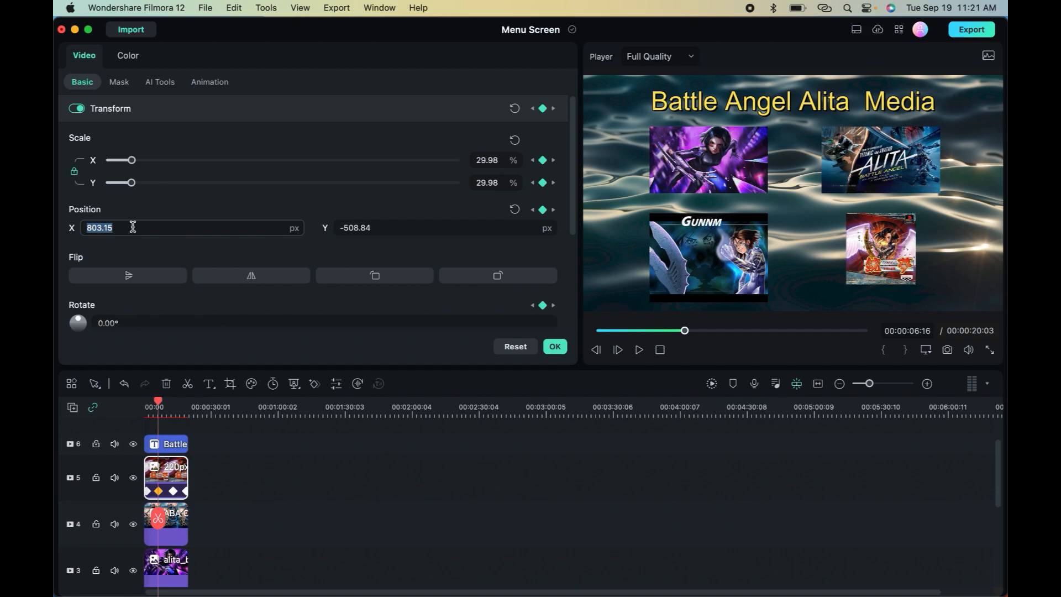
left_click(173, 491)
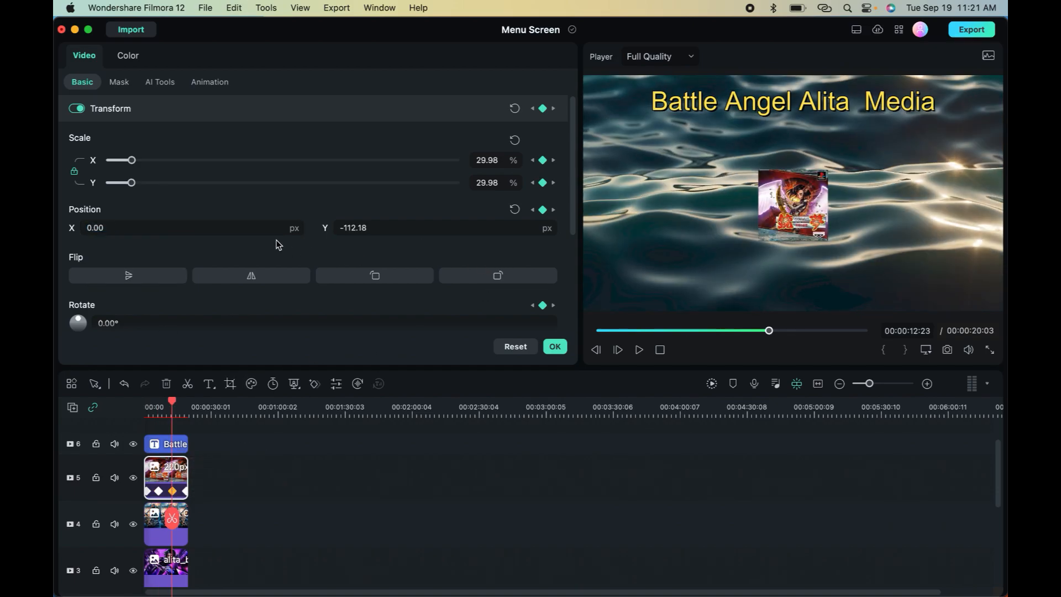
key("super+a")
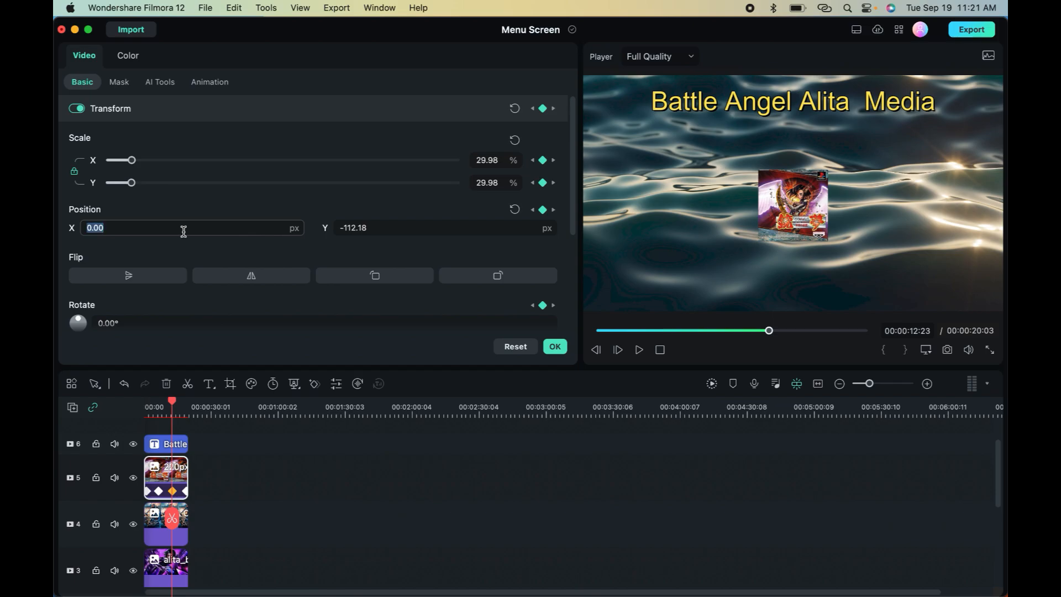
key("BackSpace")
type("803.15")
key("Return")
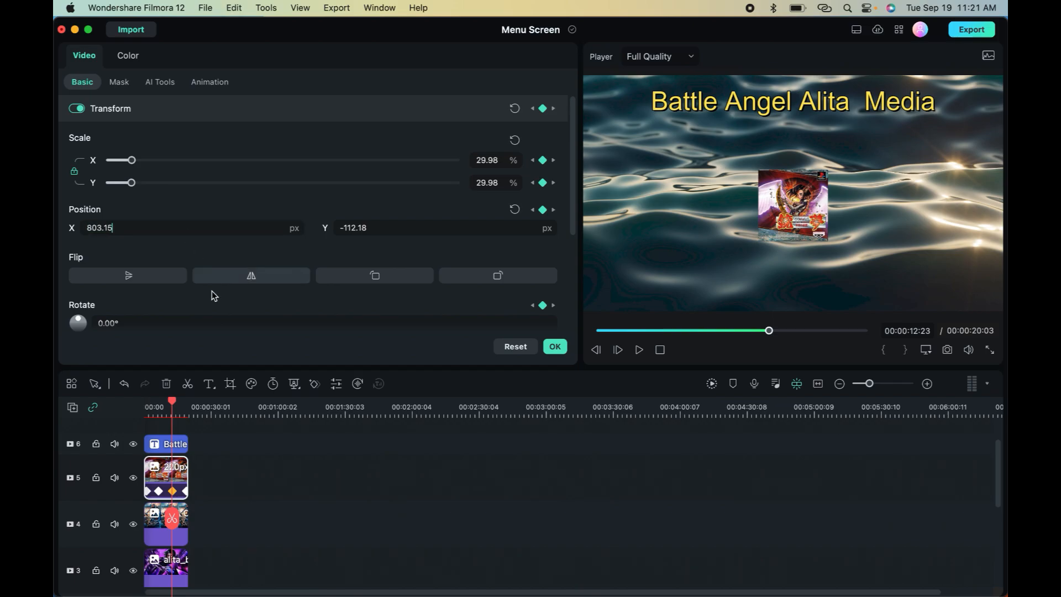
Copy the cover's Y position of -508.84 px from its 00:00:06:16 keyframe to its 00:00:12:23 keyframe.
left_click(158, 491)
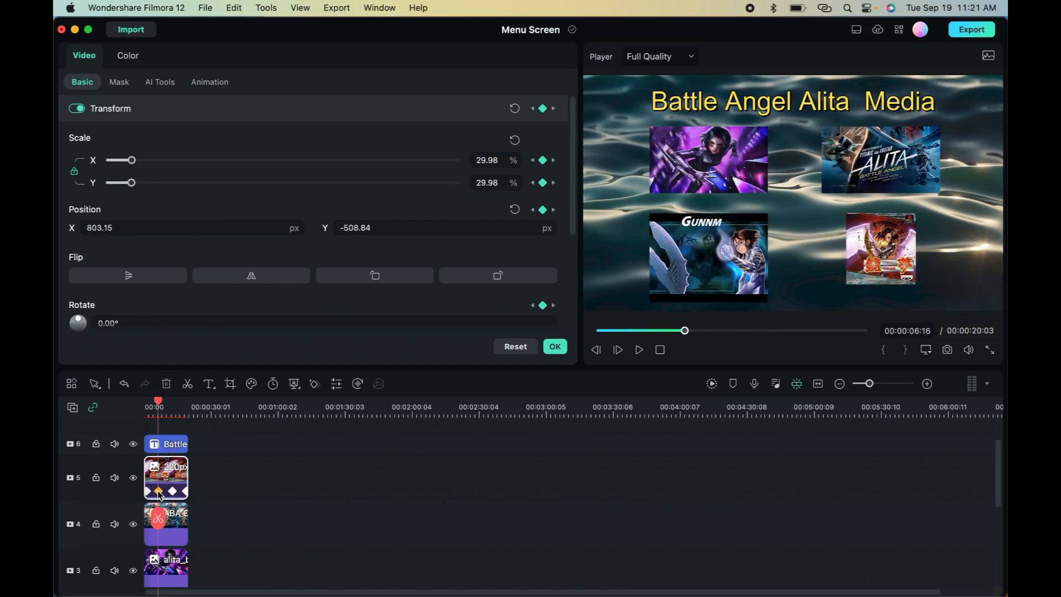
left_click(390, 231)
left_click_drag(391, 230, 304, 229)
key("super+c")
left_click(174, 492)
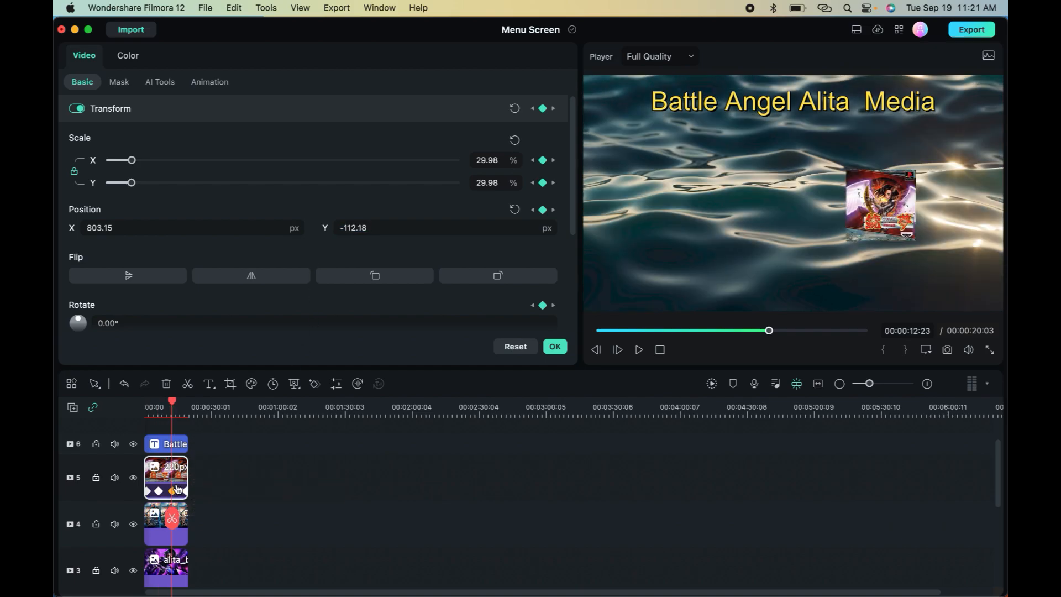
double_click(377, 228)
left_click_drag(379, 227, 291, 228)
key("super+v")
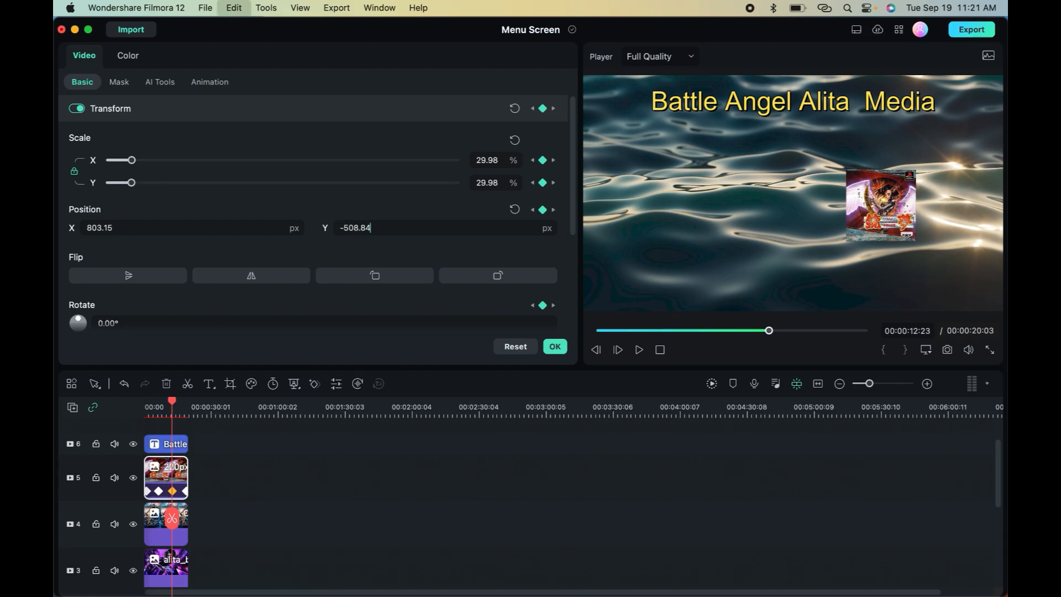
left_click(555, 347)
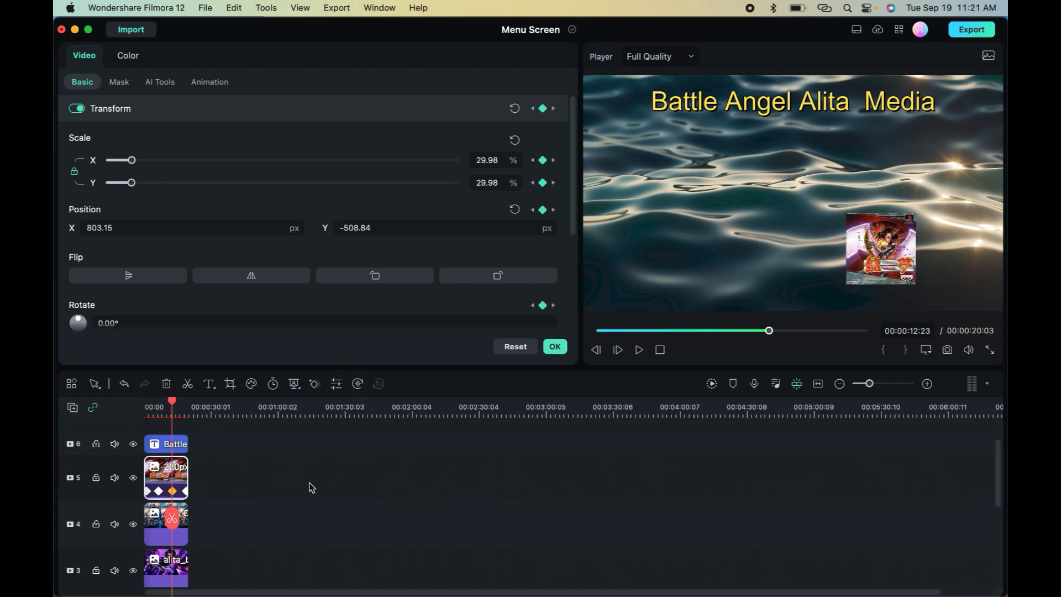
Set the cover's Y position to -508.84 px at its final keyframe, 00:00:20:03.
left_click(186, 492)
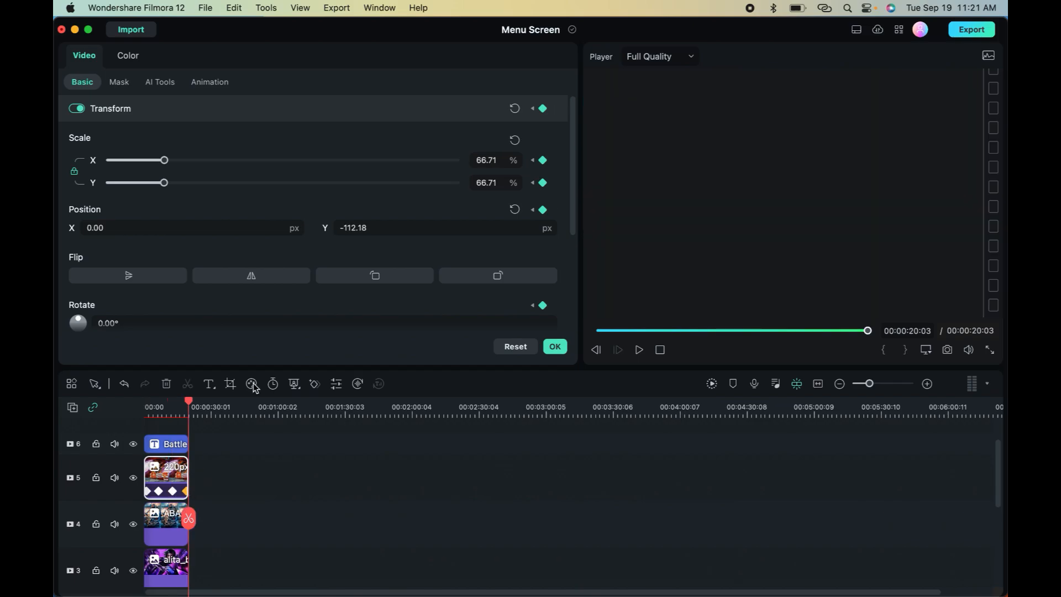
left_click(377, 226)
double_click(378, 225)
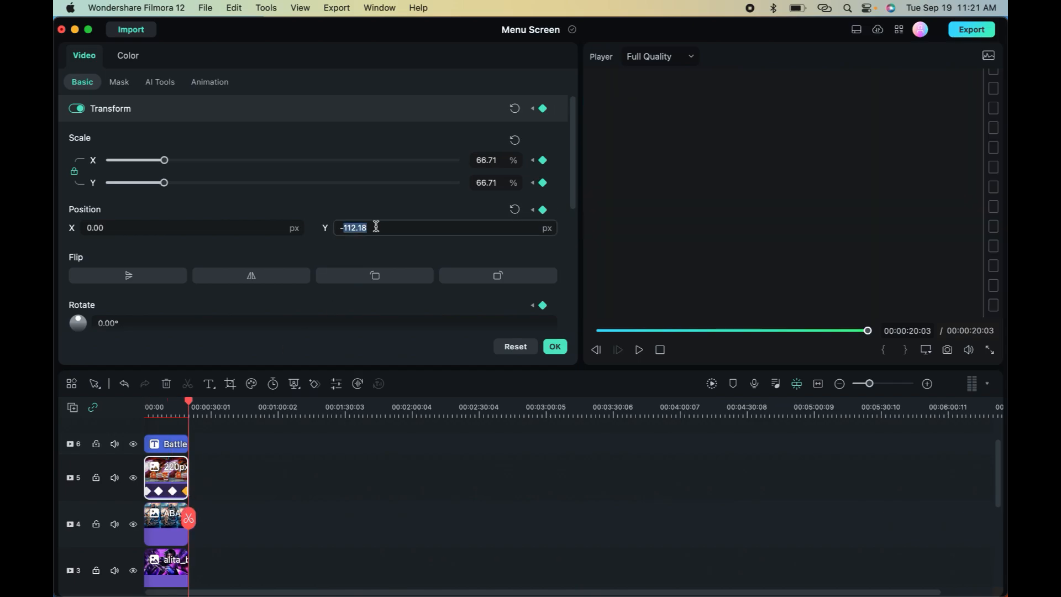
key("BackSpace")
key("super+v")
key("Return")
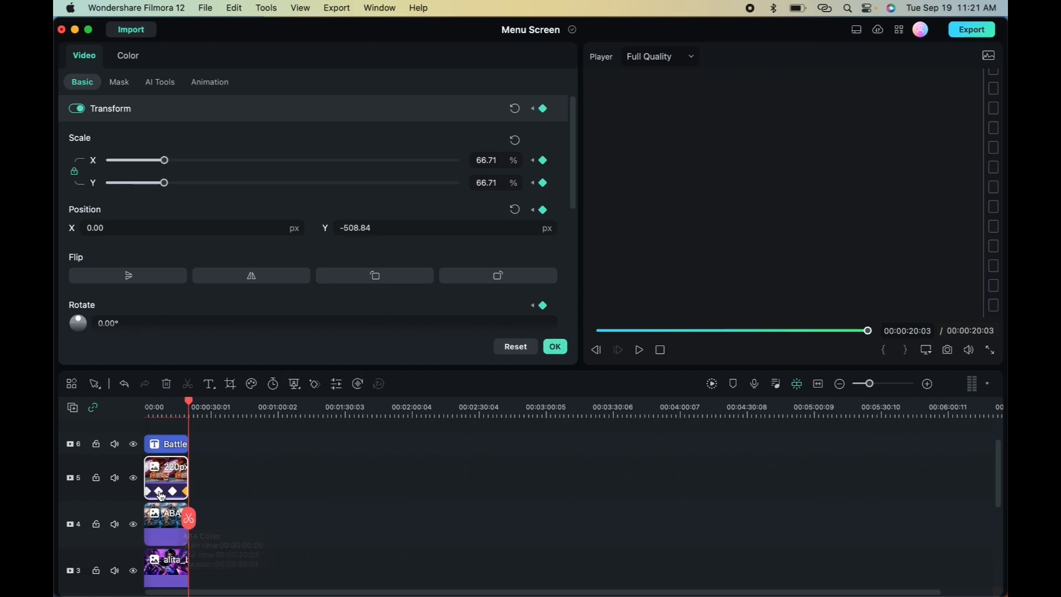
Set the cover's X position to 803.15 px at its final keyframe, matching its 00:00:06:16 keyframe, and apply the settings.
left_click(159, 491)
left_click(125, 229)
double_click(126, 229)
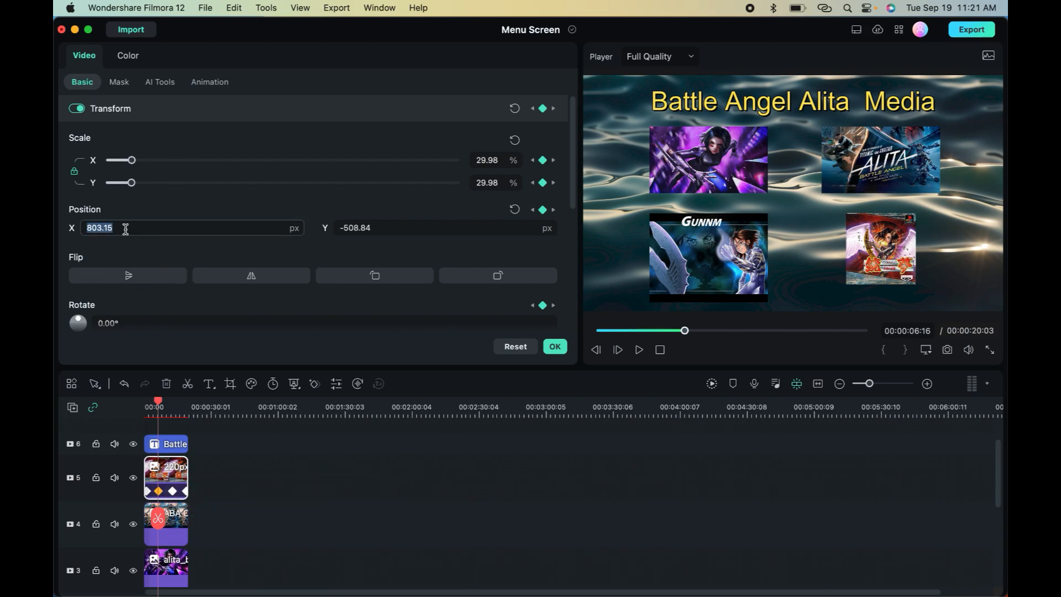
key("super+c")
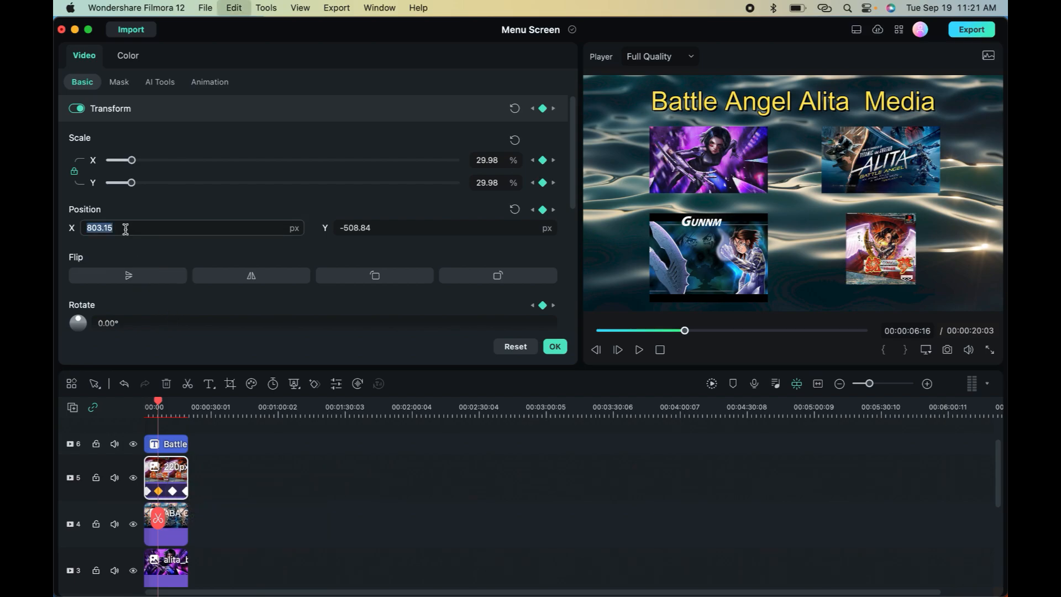
left_click(186, 492)
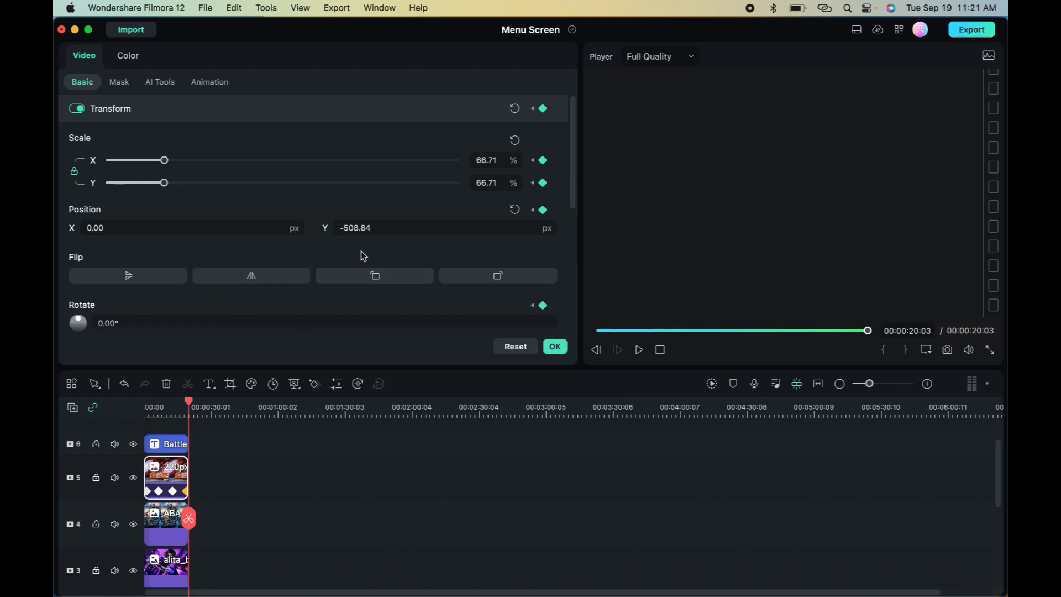
left_click_drag(127, 231, 92, 227)
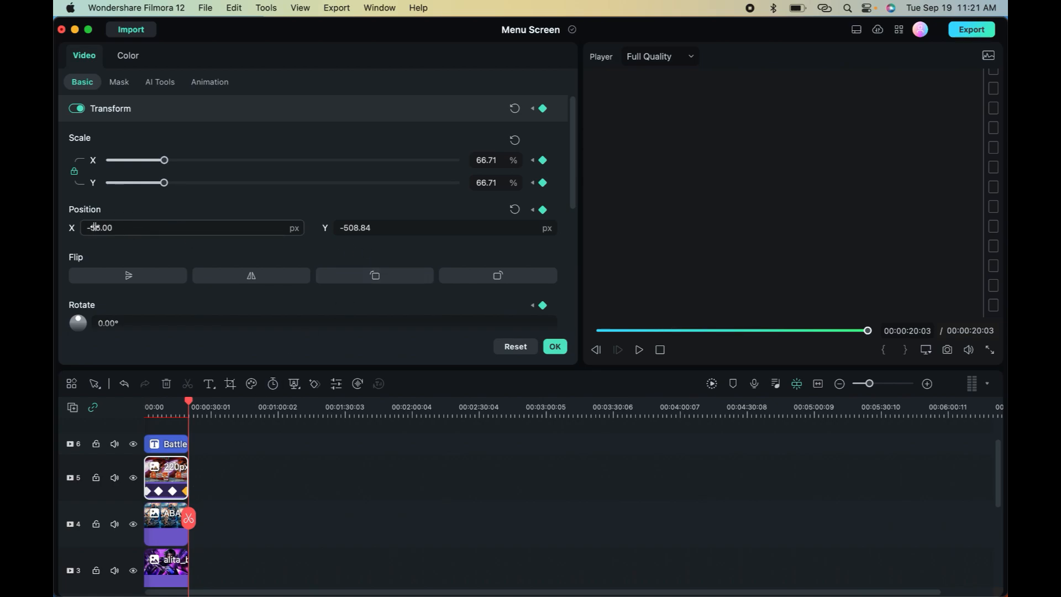
double_click(123, 228)
key("BackSpace")
type("803.15")
key("Return")
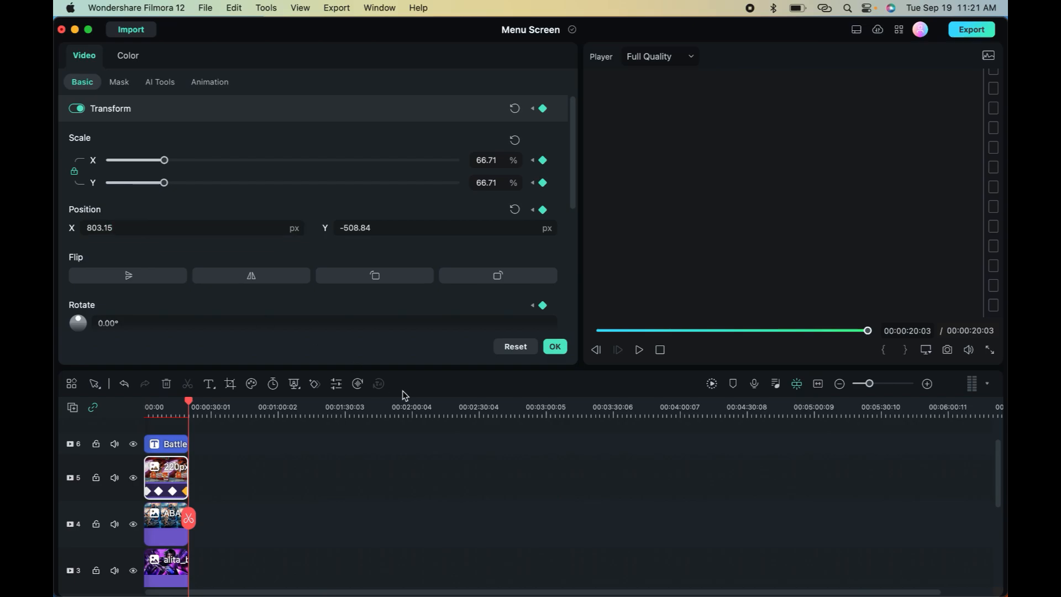
left_click(553, 350)
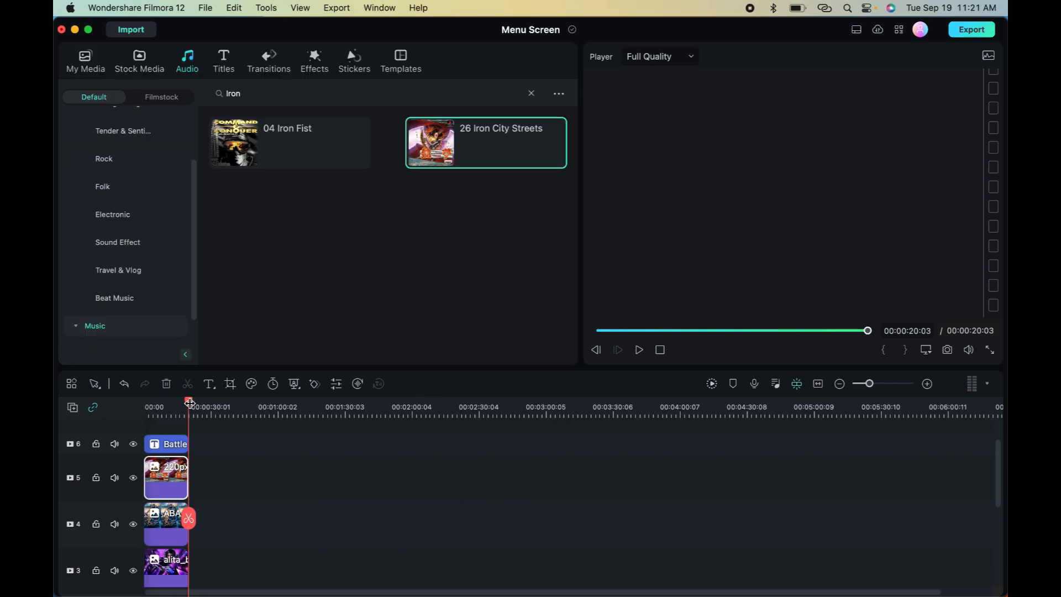
Copy the cover's 29.98% scale from its 00:00:06:16 keyframe to its final keyframe at 00:00:20:03 and apply it.
mouse_move(190, 408)
left_mouse_down()
mouse_move(148, 412)
mouse_move(190, 419)
mouse_move(173, 418)
left_mouse_up()
double_click(178, 482)
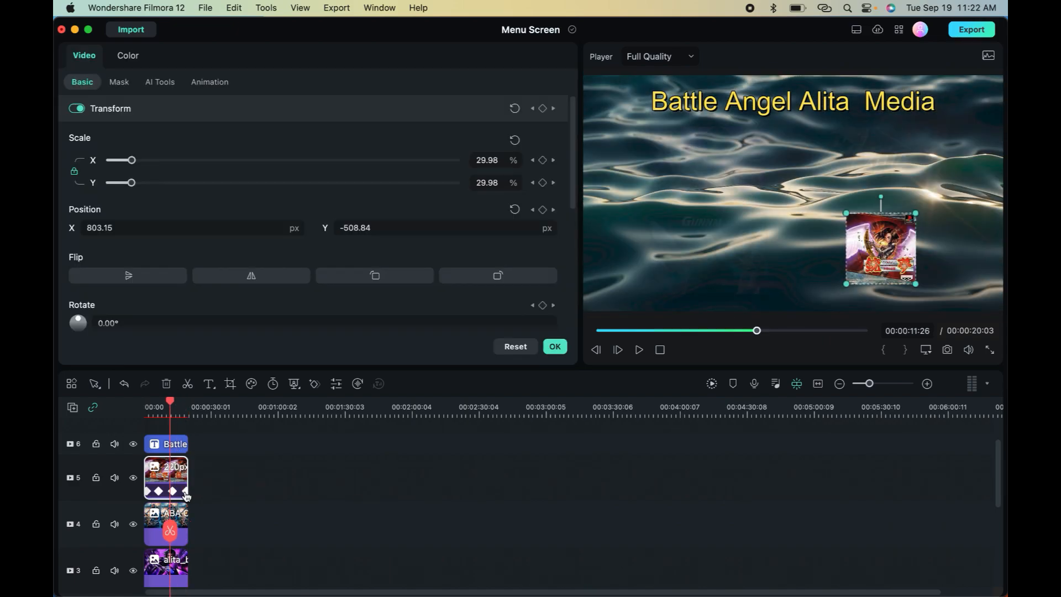
left_click(187, 491)
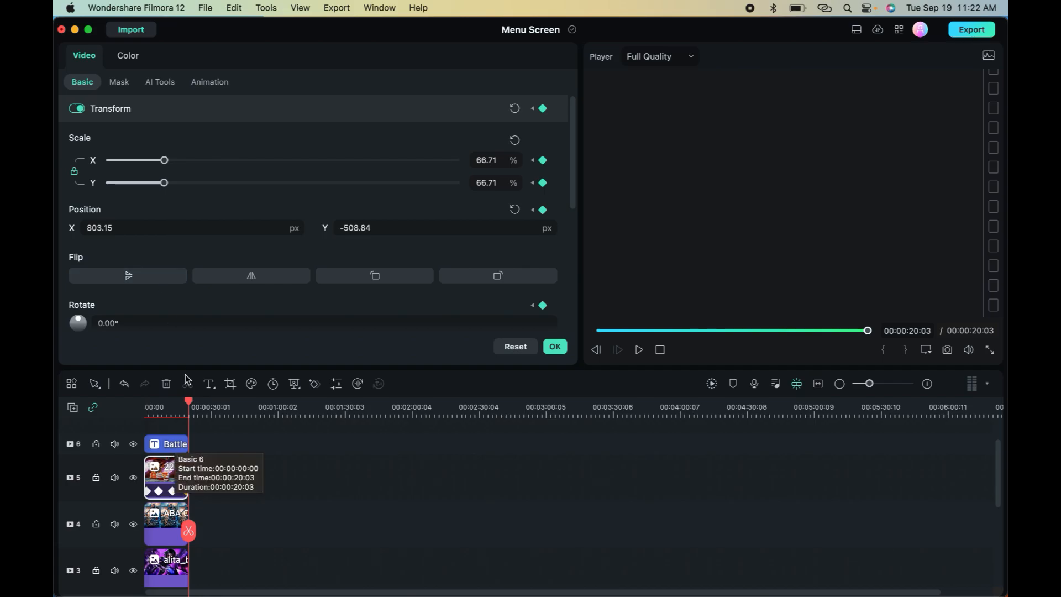
left_click(159, 491)
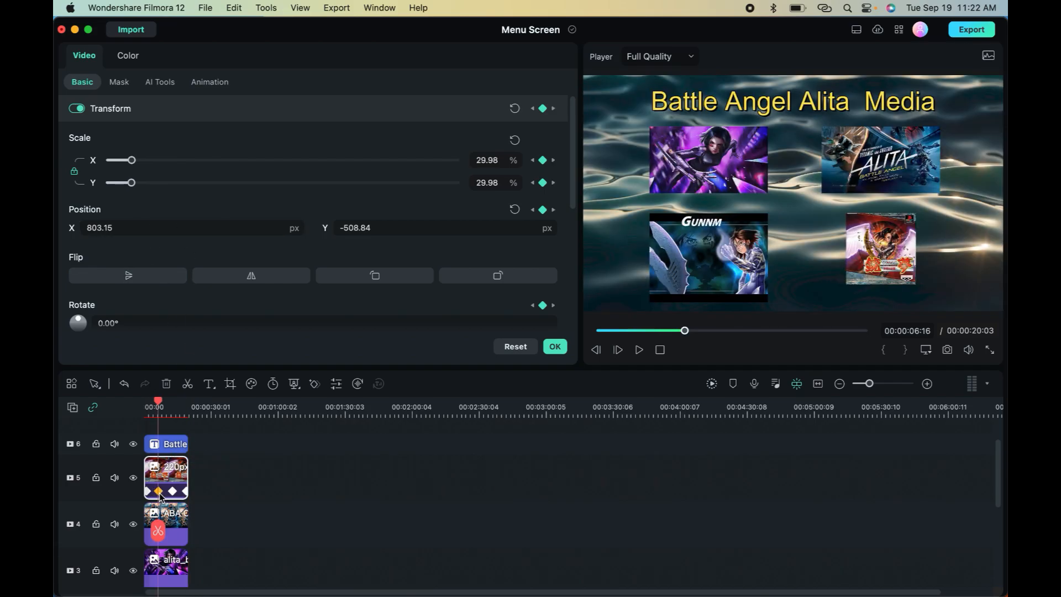
double_click(489, 182)
key("super+c")
left_click(185, 492)
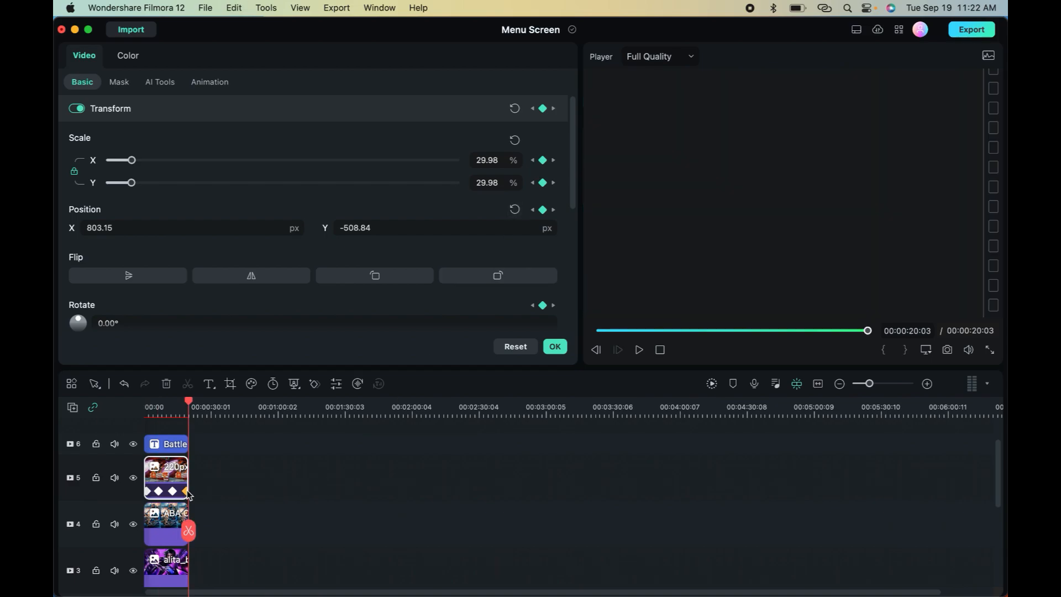
double_click(493, 185)
key("super+v")
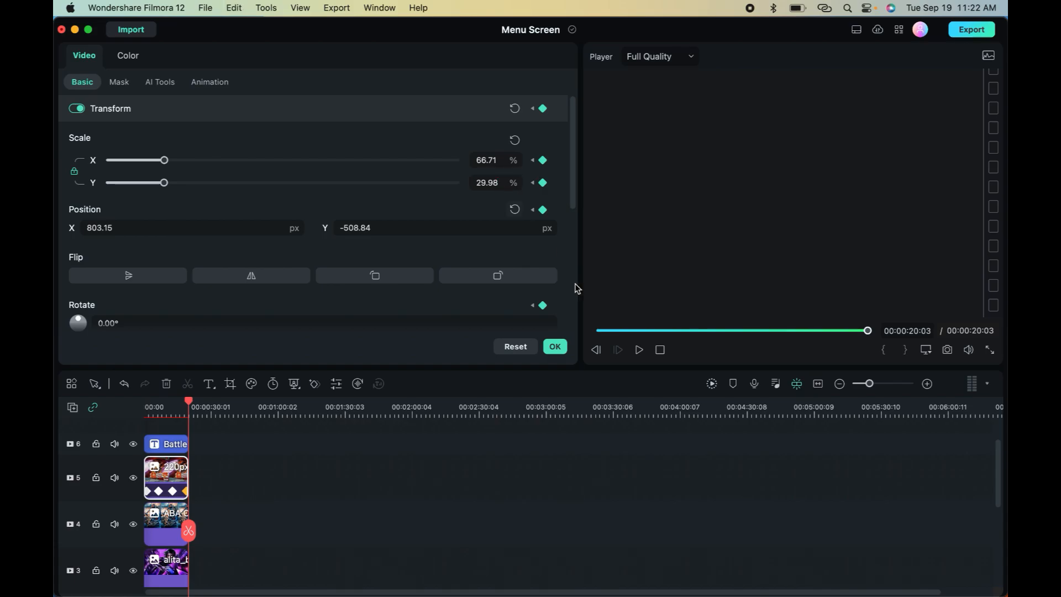
left_click(560, 351)
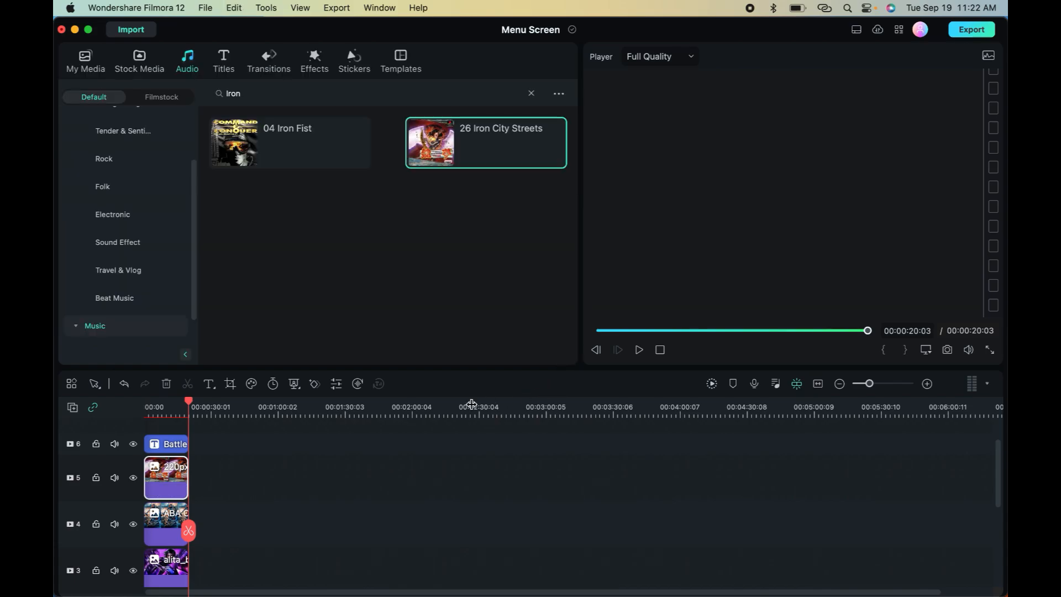
Reopen the Memories of Mars cover's settings and set its opacity to 0% at its 00:00:12:23 keyframe.
double_click(167, 482)
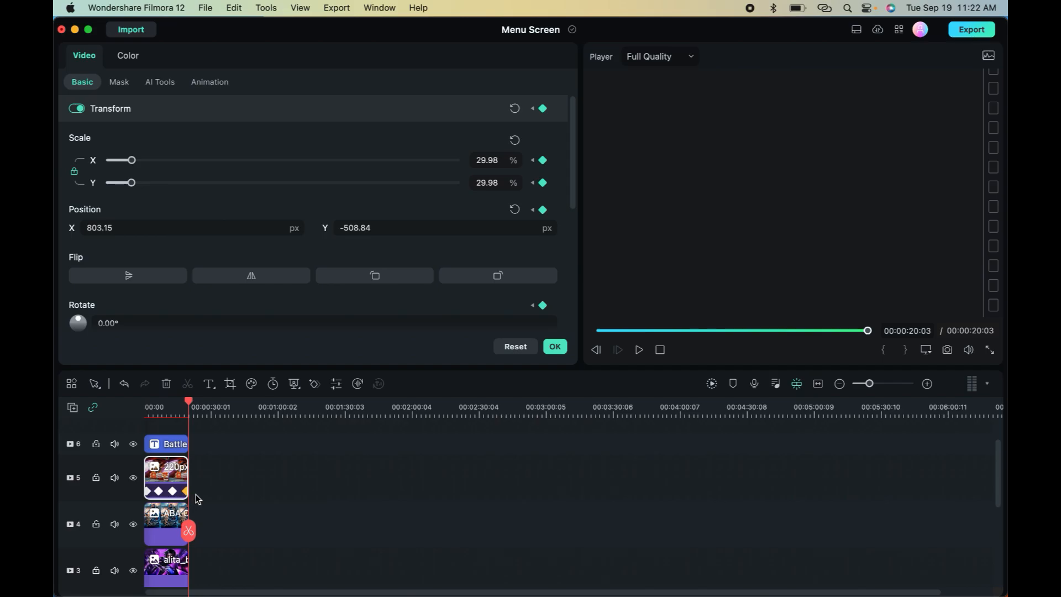
left_click_drag(190, 406, 146, 408)
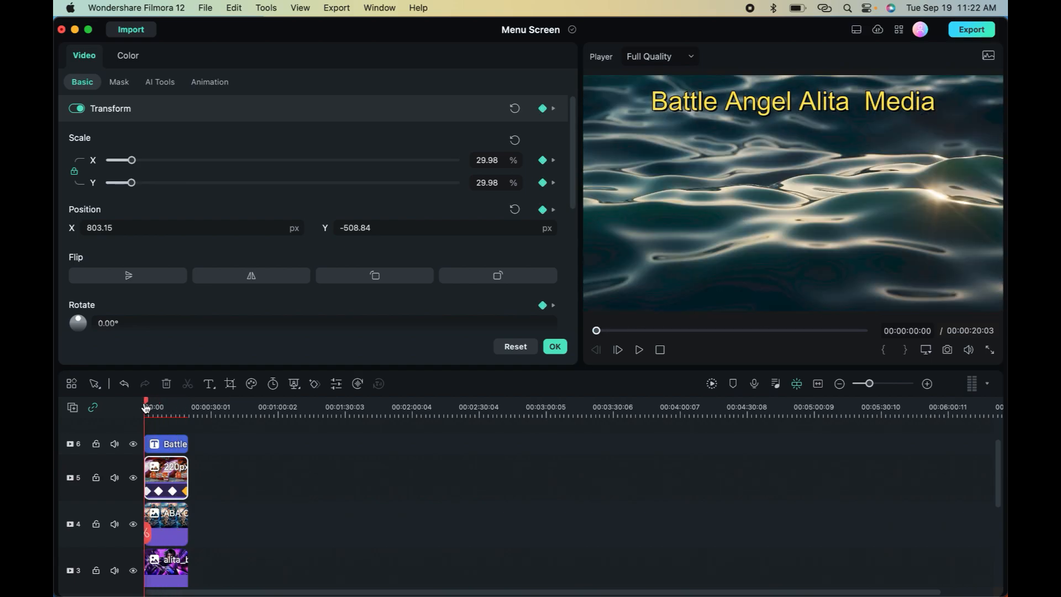
left_click(175, 494)
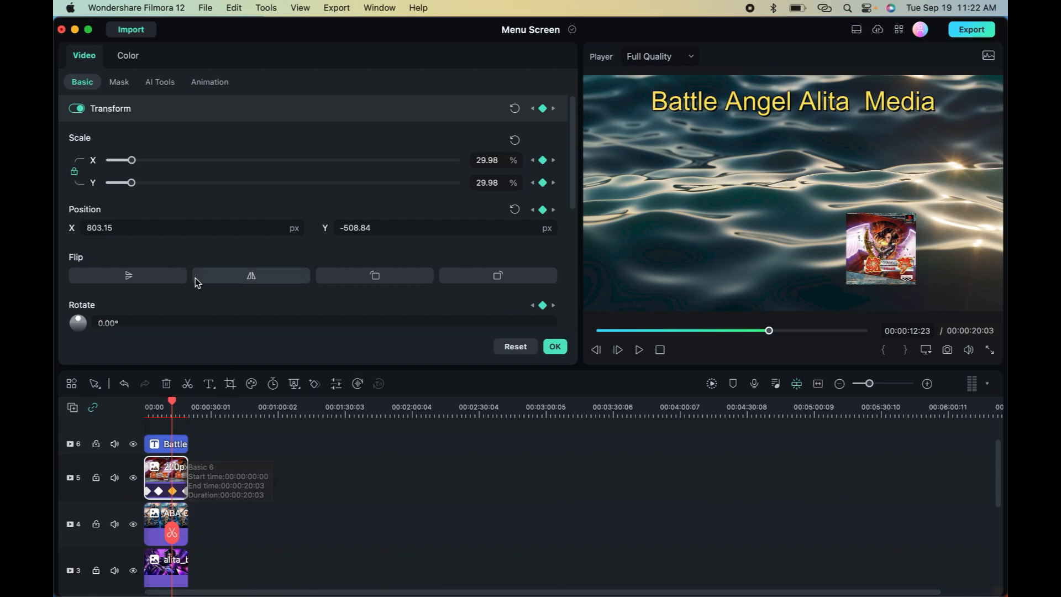
scroll(195, 277, "down", 6)
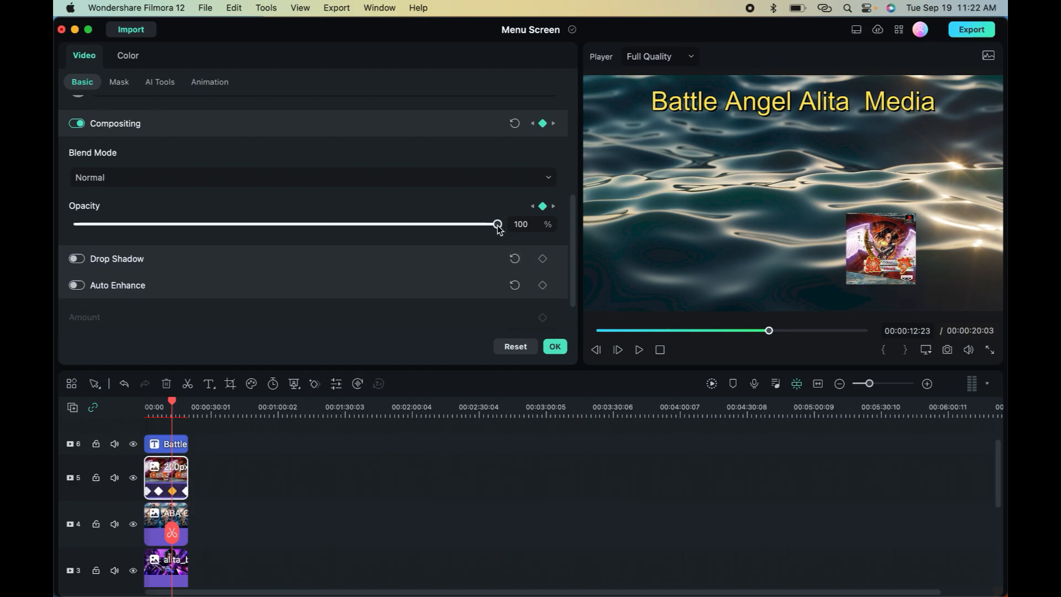
left_click_drag(498, 225, 52, 218)
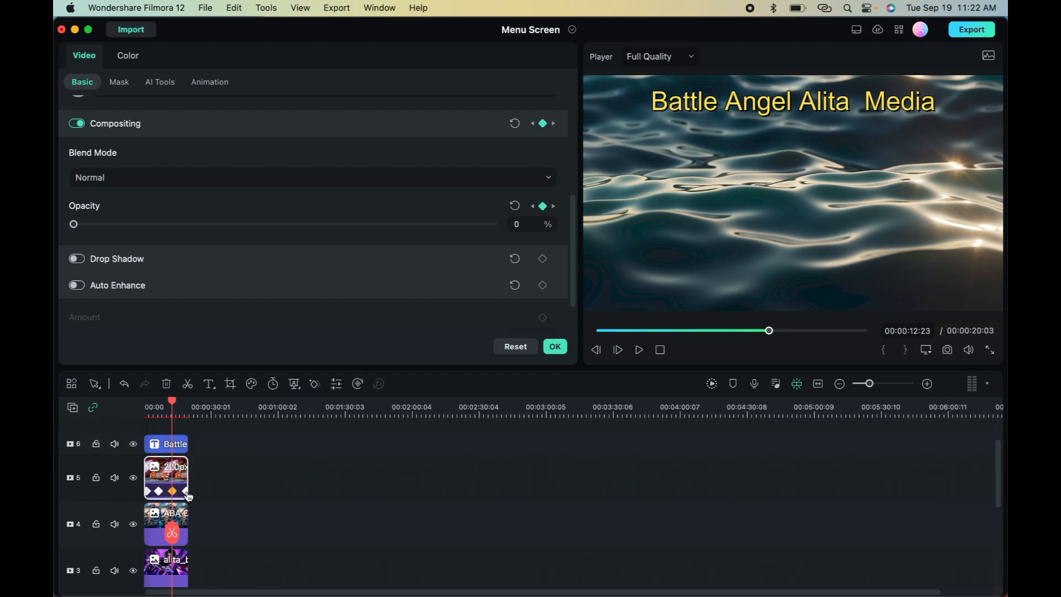
Set the cover's opacity to 0% at its final keyframe, 00:00:20:03, and apply the settings.
left_click(186, 491)
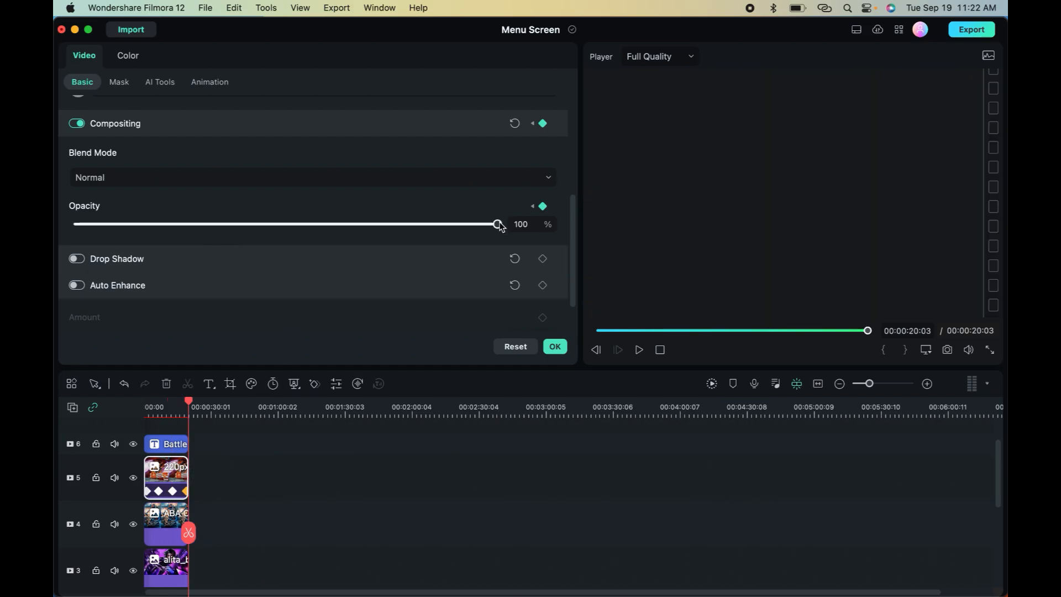
left_click_drag(499, 226, 57, 224)
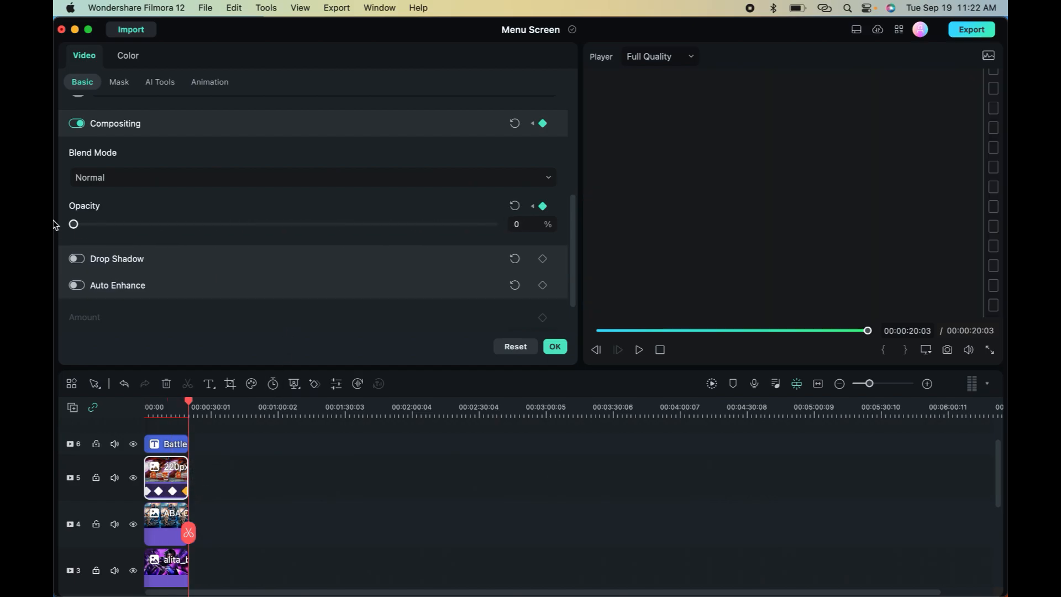
left_click(557, 348)
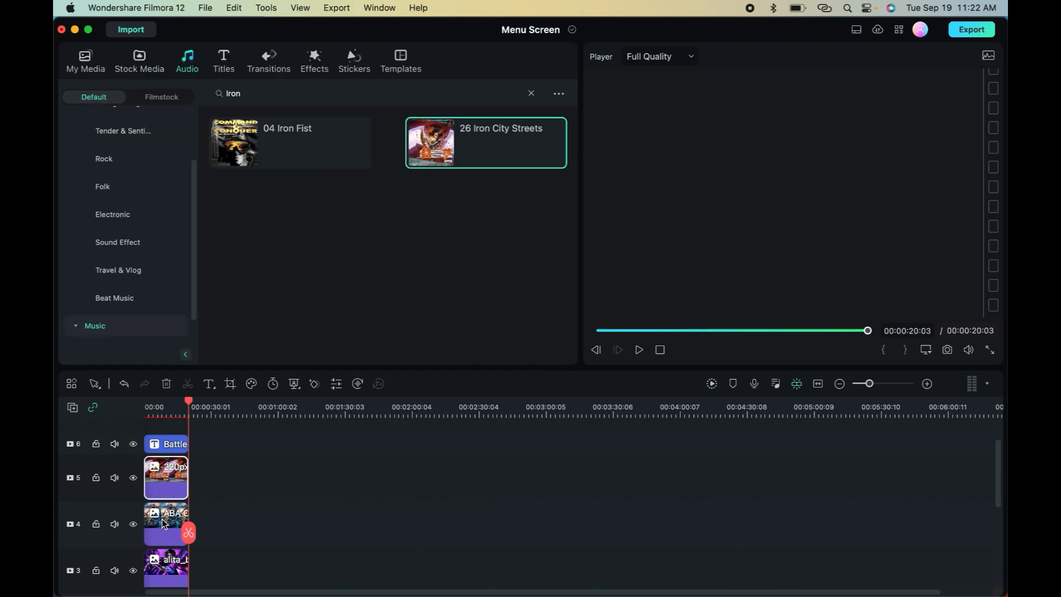
Open the track 4 ABA Cover clip's settings and check its opacity at its 00:00:12:24 keyframe.
left_click(164, 524)
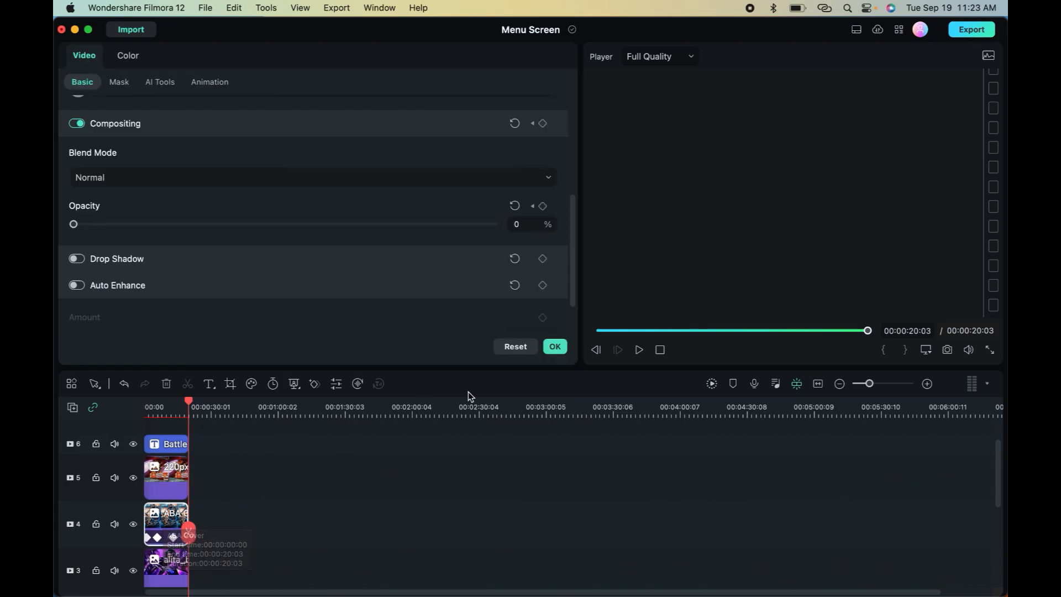
left_click_drag(162, 400, 173, 408)
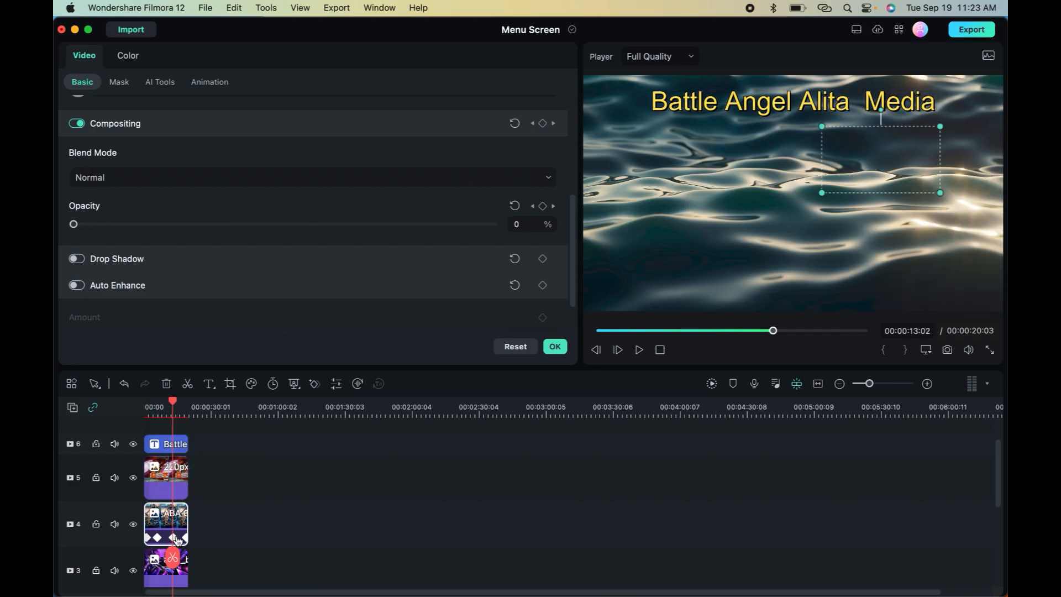
left_click(173, 537)
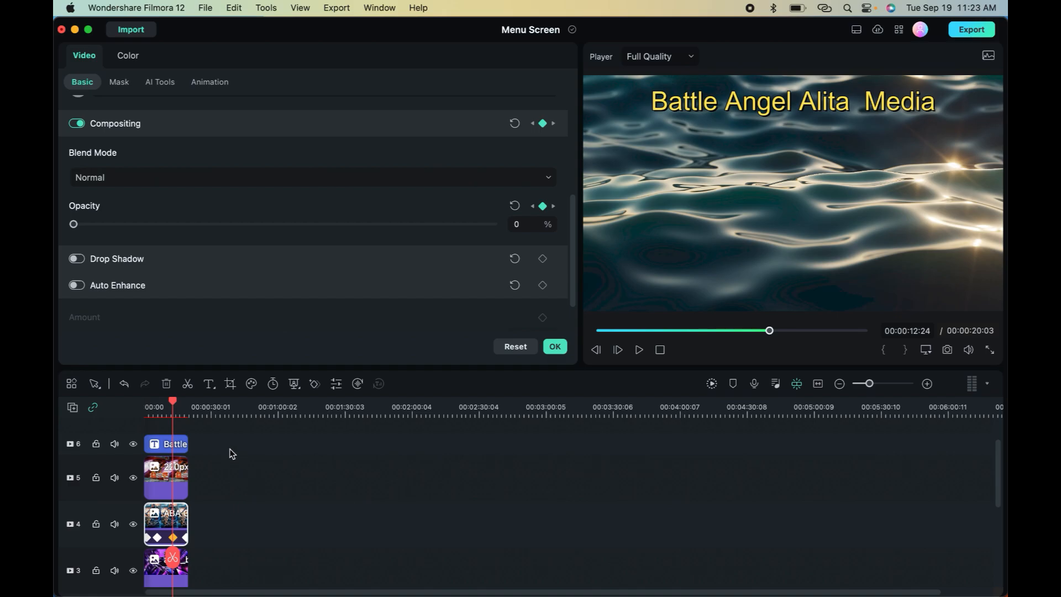
Set the track 4 ABA Cover's opacity to 100% at its 00:00:12:24 keyframe.
scroll(298, 216, "down", 2)
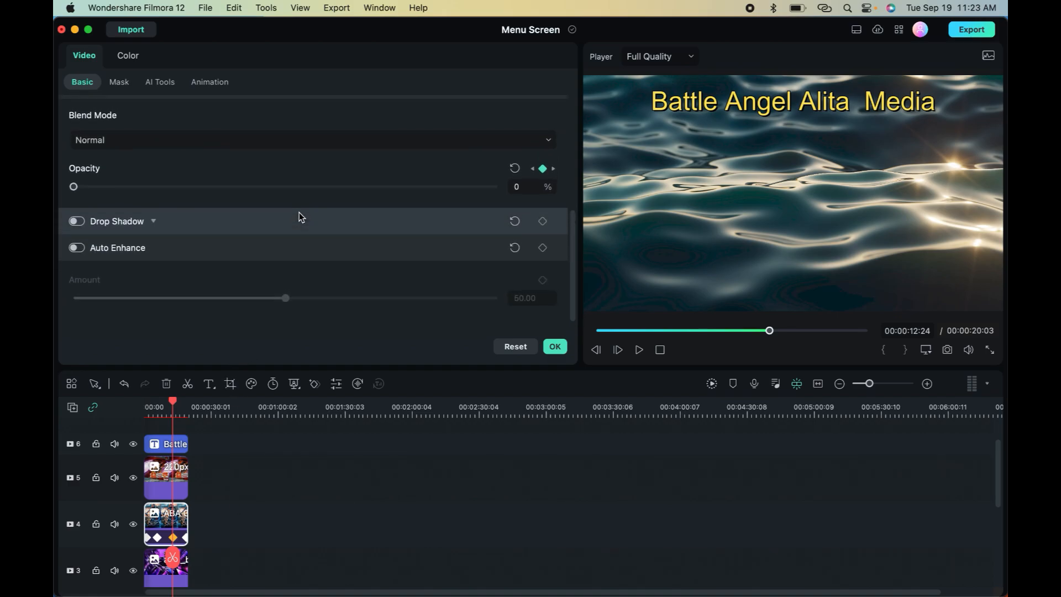
scroll(287, 219, "up", 3)
left_click_drag(74, 253, 576, 301)
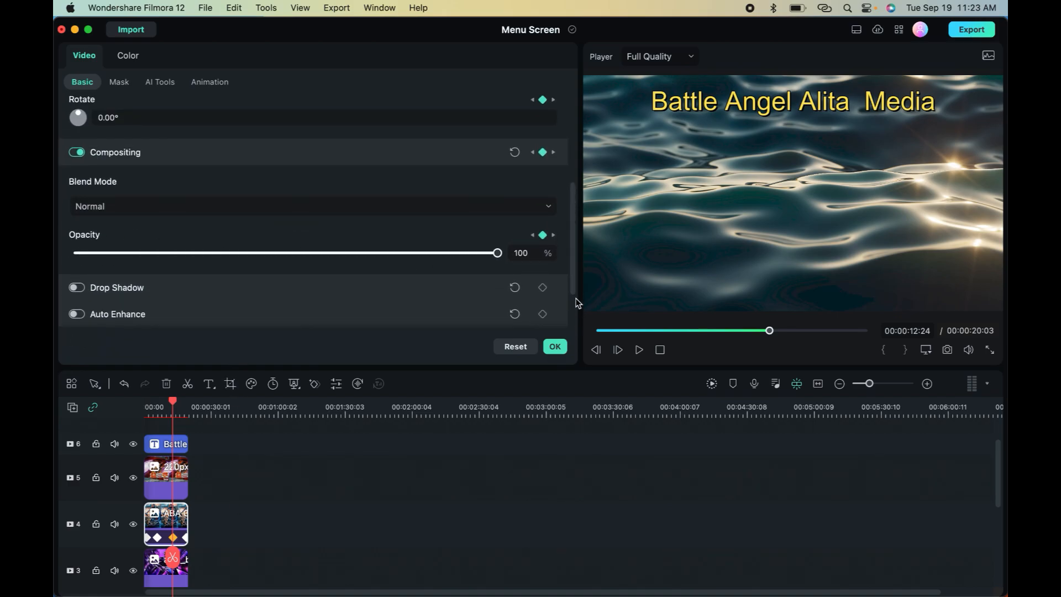
Set the ABA Cover's opacity to 100% at its final keyframe, 00:00:20:01, and apply the settings.
left_click(184, 537)
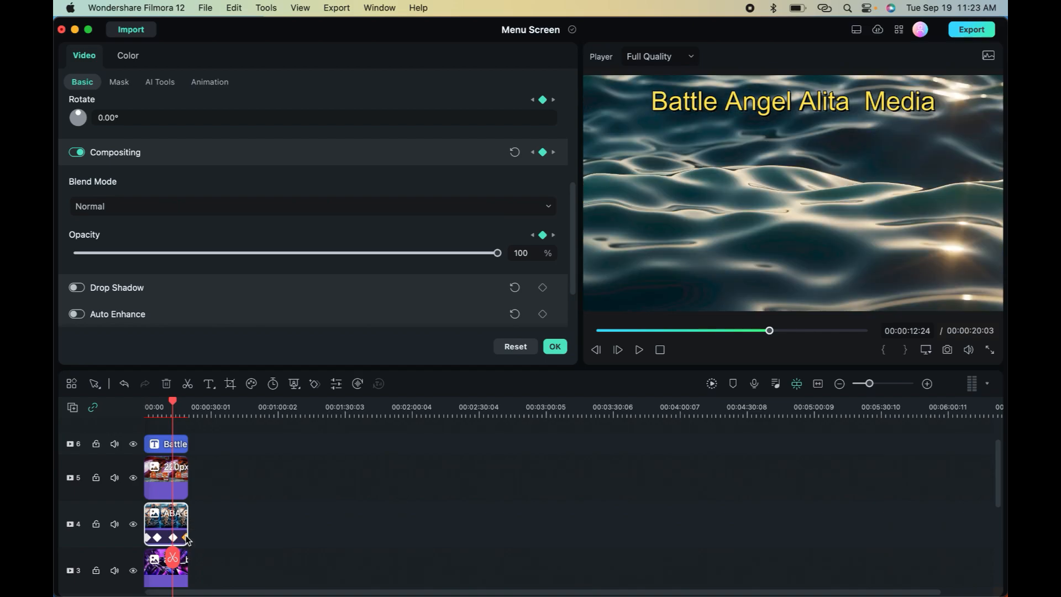
left_click_drag(73, 252, 497, 254)
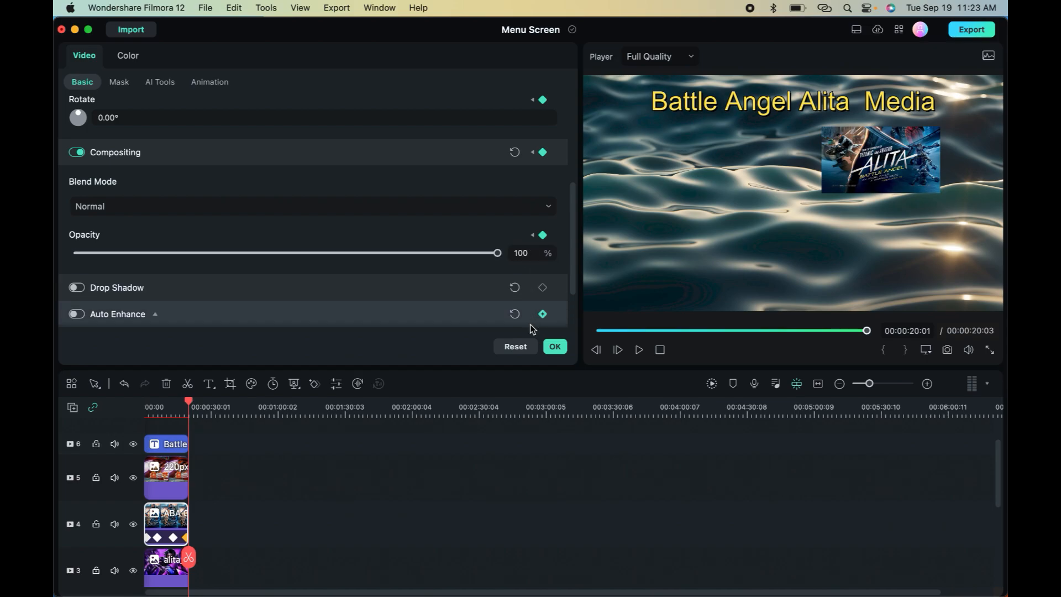
left_click(555, 348)
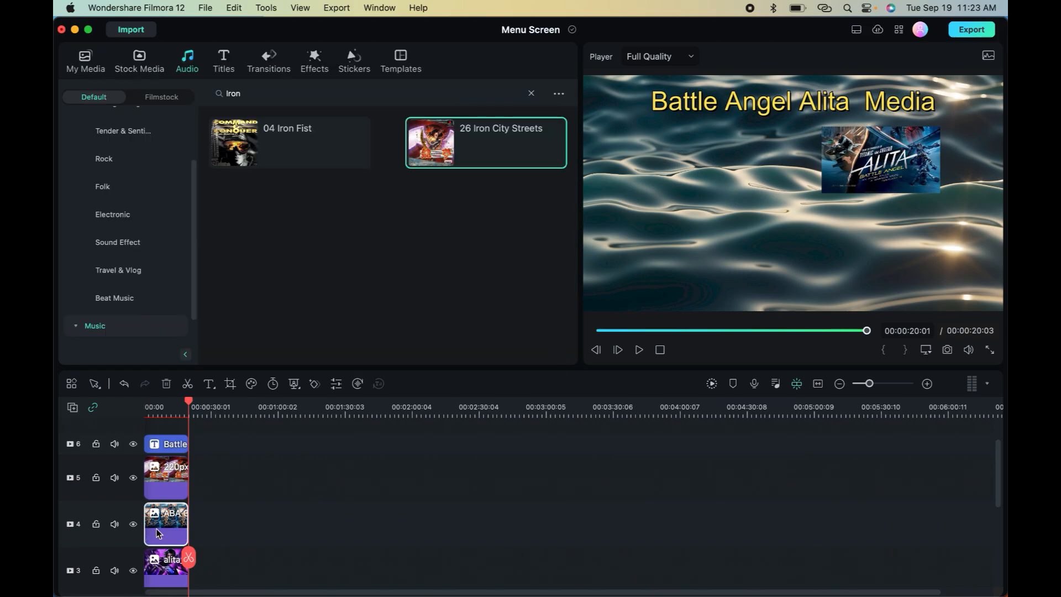
Reopen the ABA Cover's settings and, at its 00:00:12:24 keyframe, enlarge it to about 61% and centre it horizontally below the title, at Y about -185 px.
left_click(842, 173)
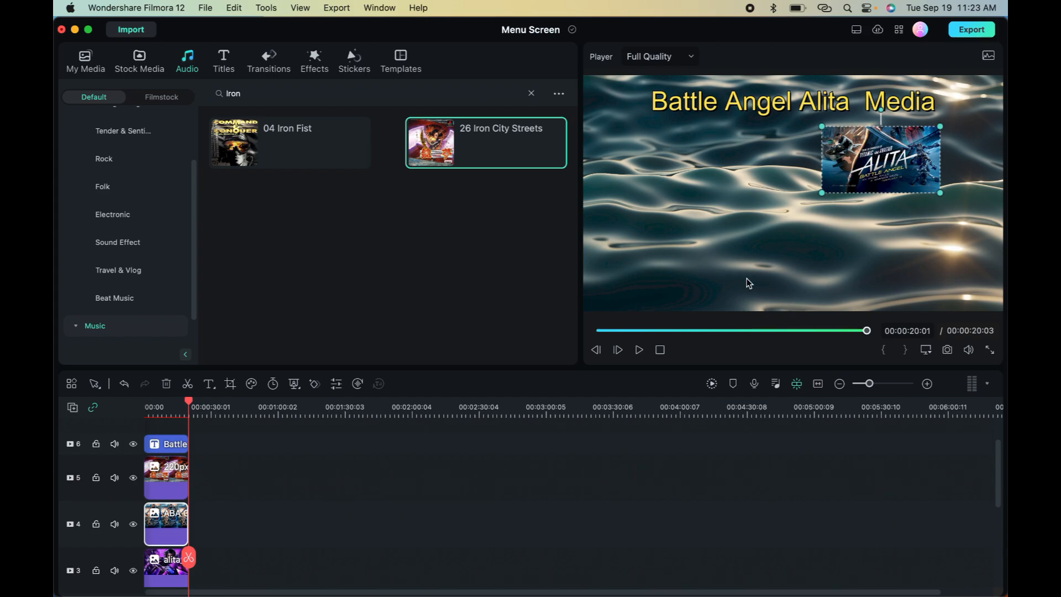
double_click(176, 526)
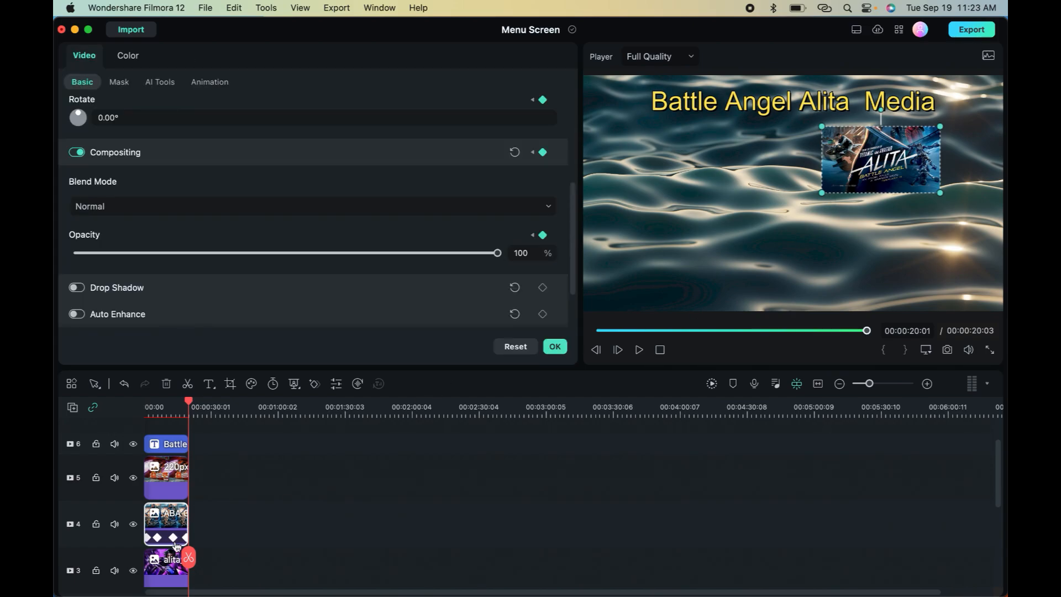
left_click(174, 539)
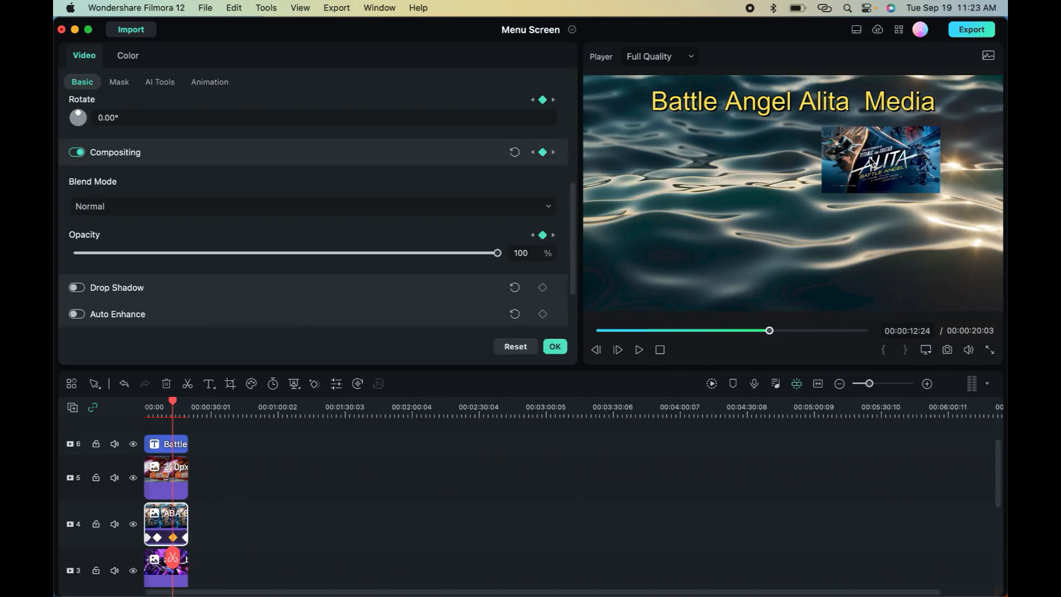
left_click_drag(823, 191, 704, 269)
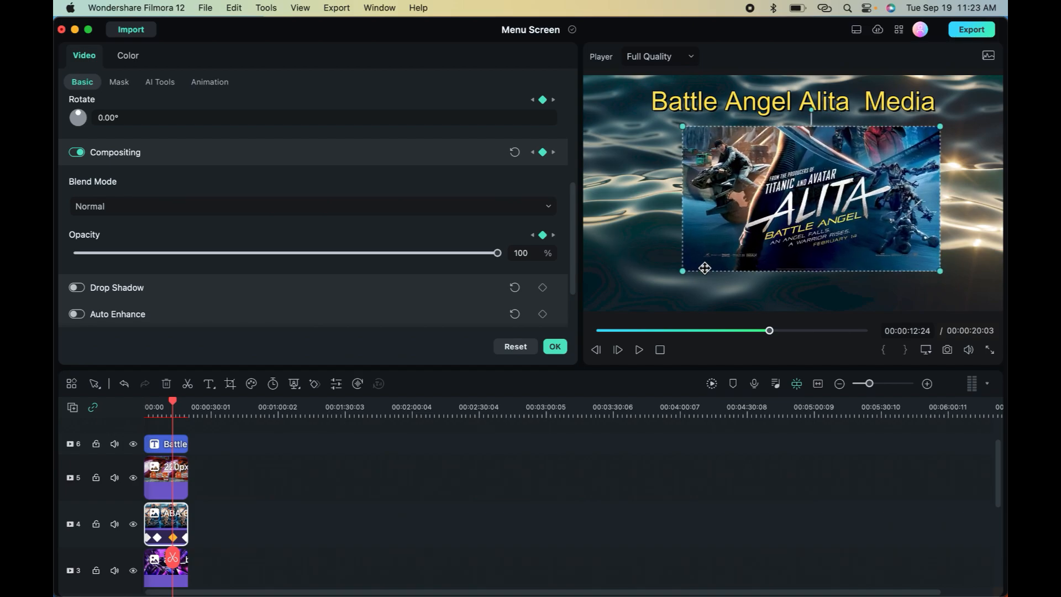
left_click_drag(850, 200, 843, 203)
left_click_drag(844, 209, 839, 209)
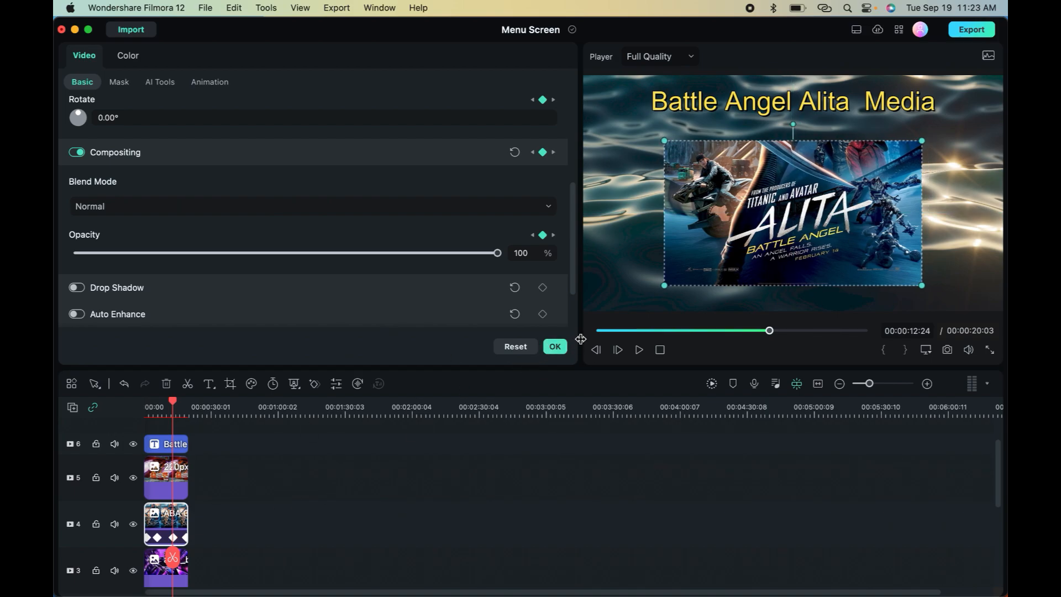
Copy the ABA Cover's 61.31% scale from its 00:00:12:24 keyframe to its final keyframe at 00:00:20:01 and apply it.
scroll(396, 273, "up", 5)
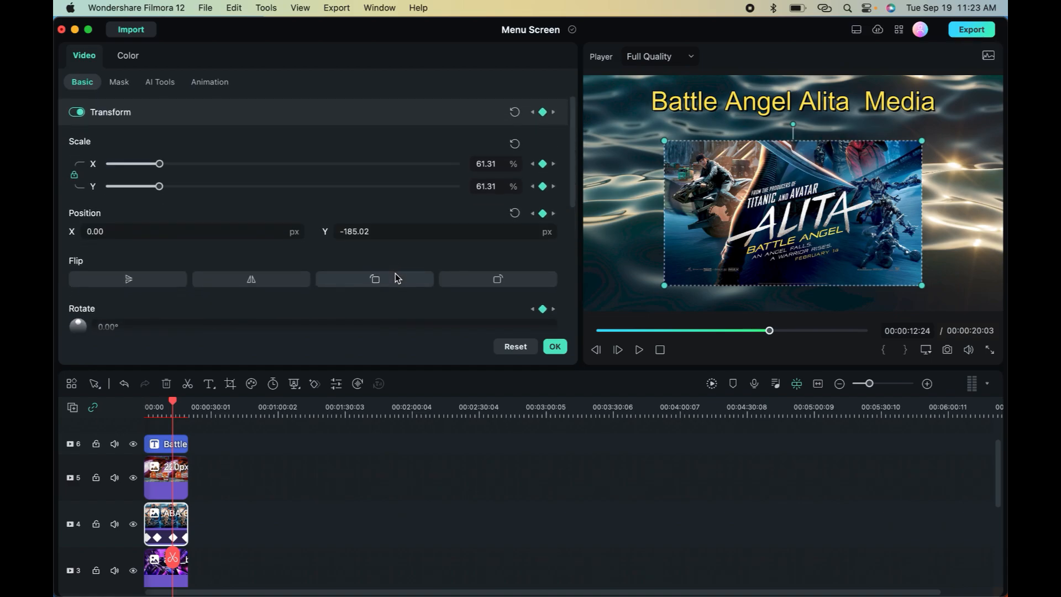
left_click(497, 160)
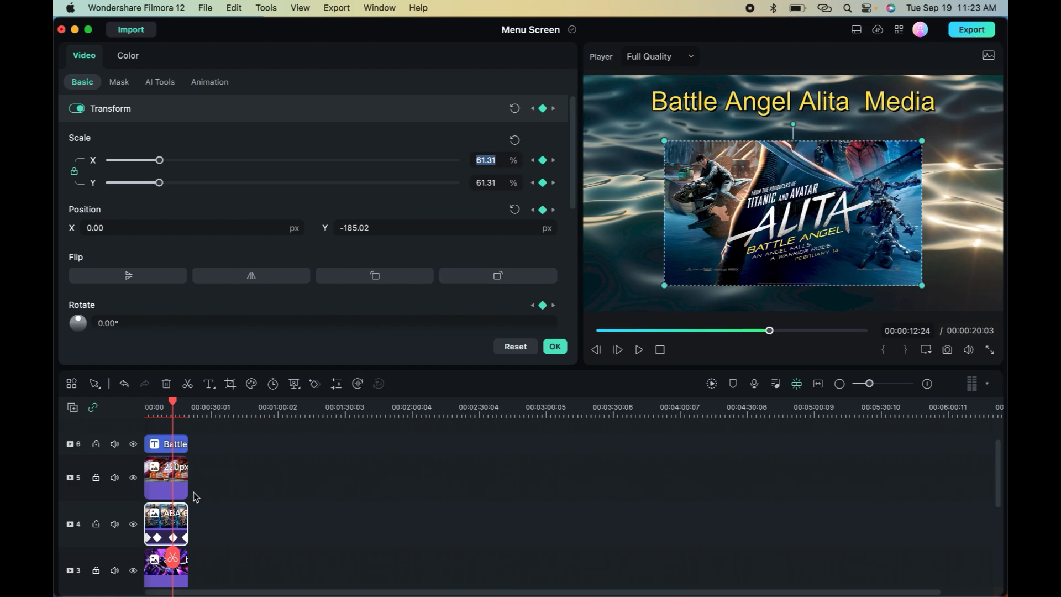
left_click(186, 539)
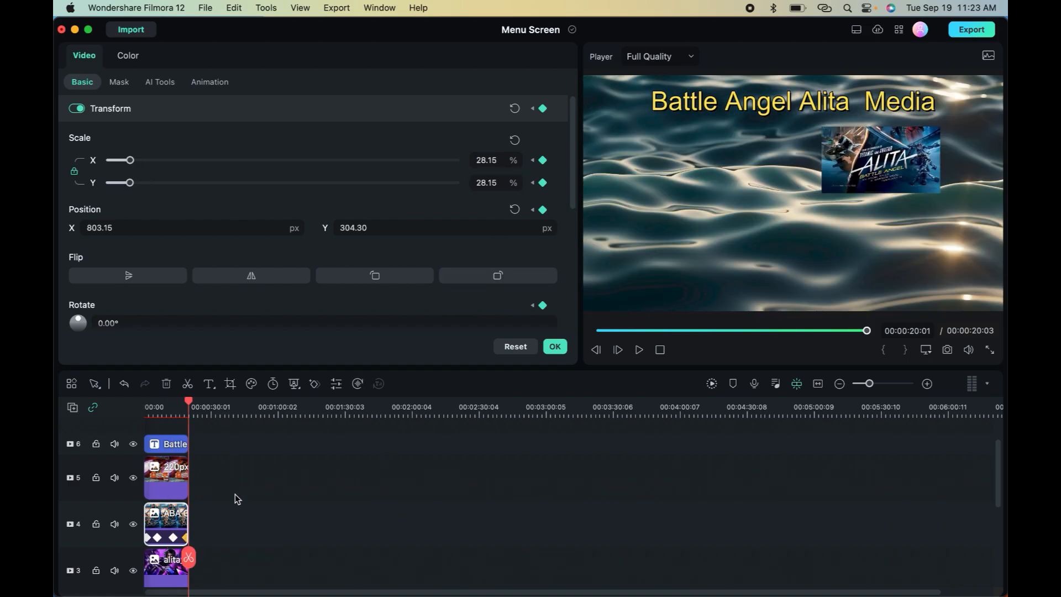
left_click(495, 161)
key("BackSpace")
key("super+v")
left_click(556, 347)
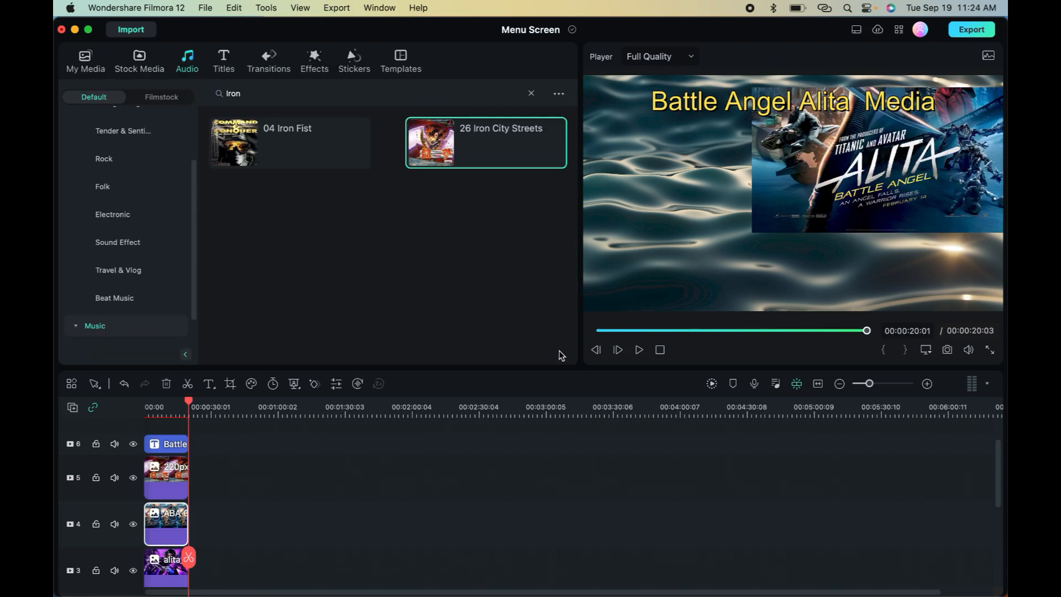
Reopen the ABA Cover's settings and review the scale, position and opacity at its 00:00:12:24 keyframe.
double_click(176, 525)
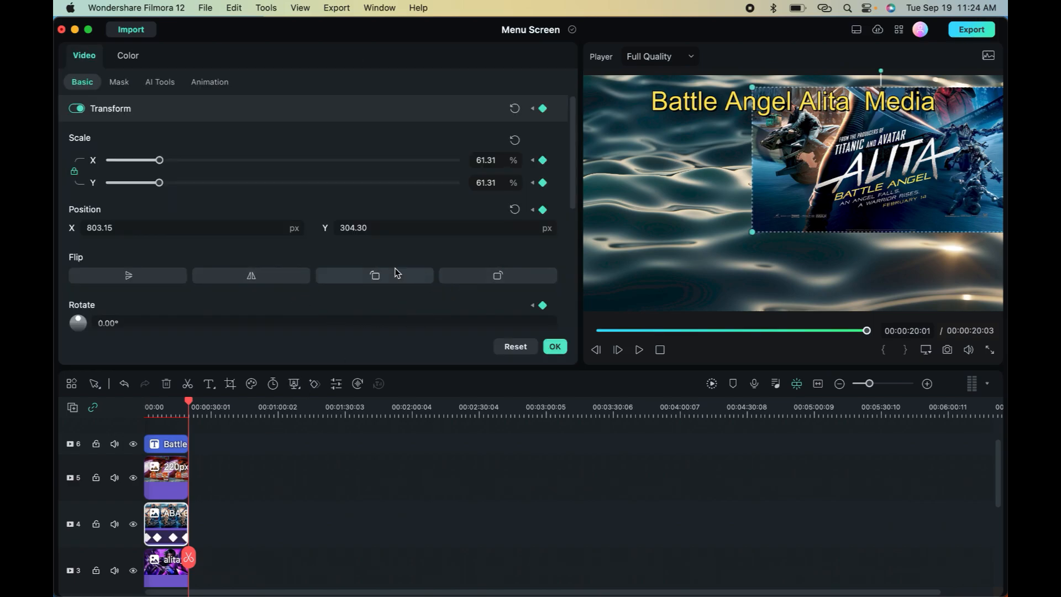
scroll(396, 272, "down", 1)
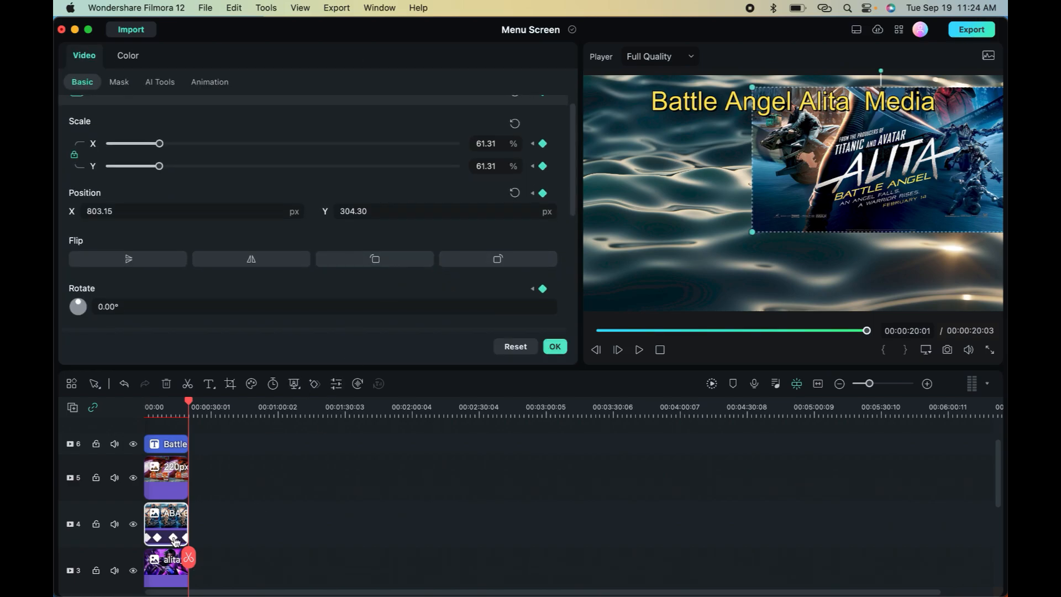
left_click(174, 538)
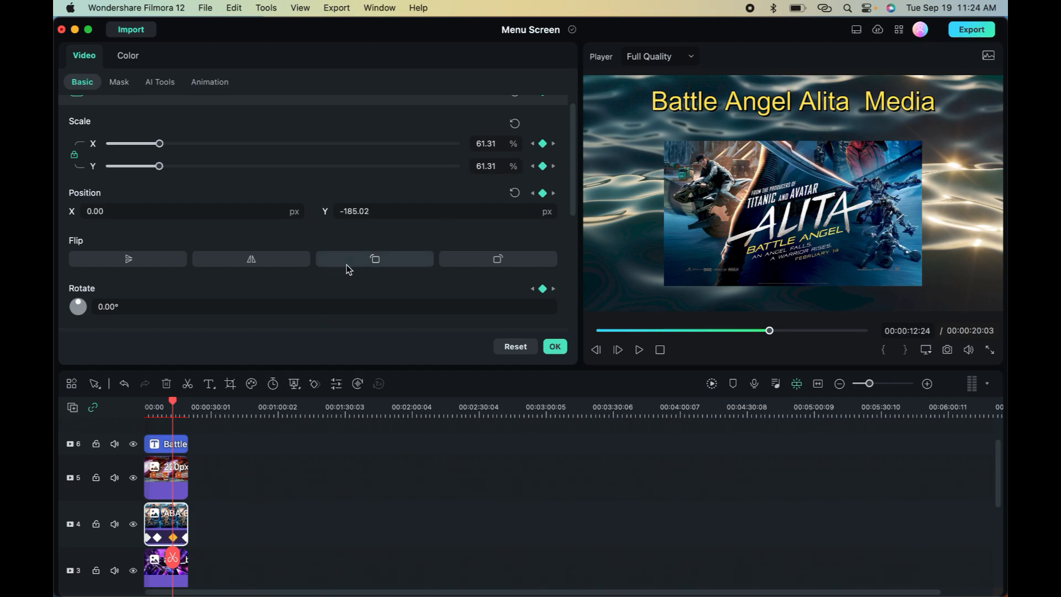
scroll(346, 269, "down", 5)
scroll(346, 269, "down", 5)
scroll(346, 270, "up", 10)
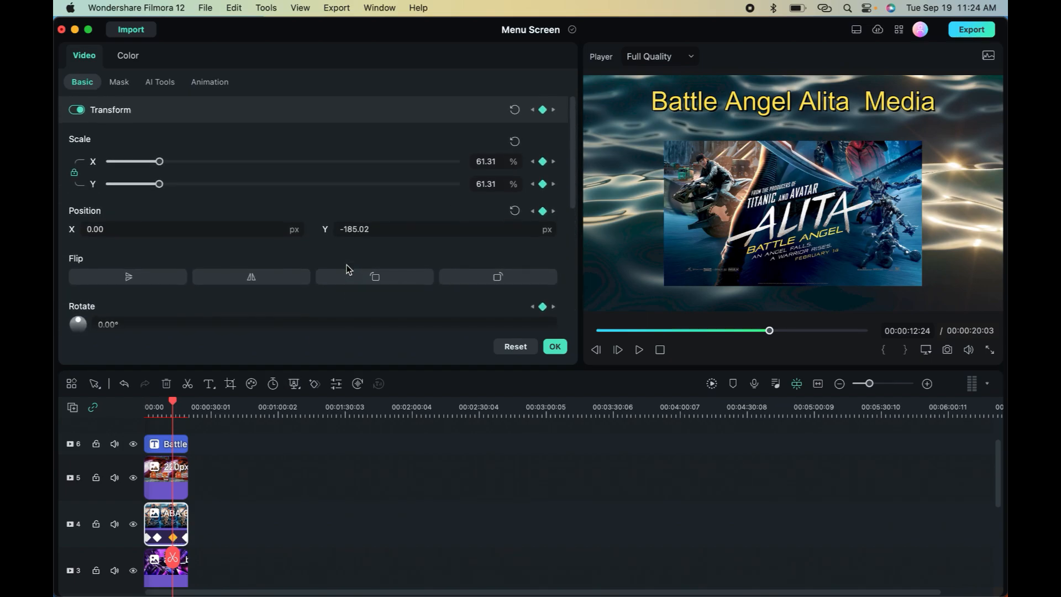
scroll(367, 254, "down", 8)
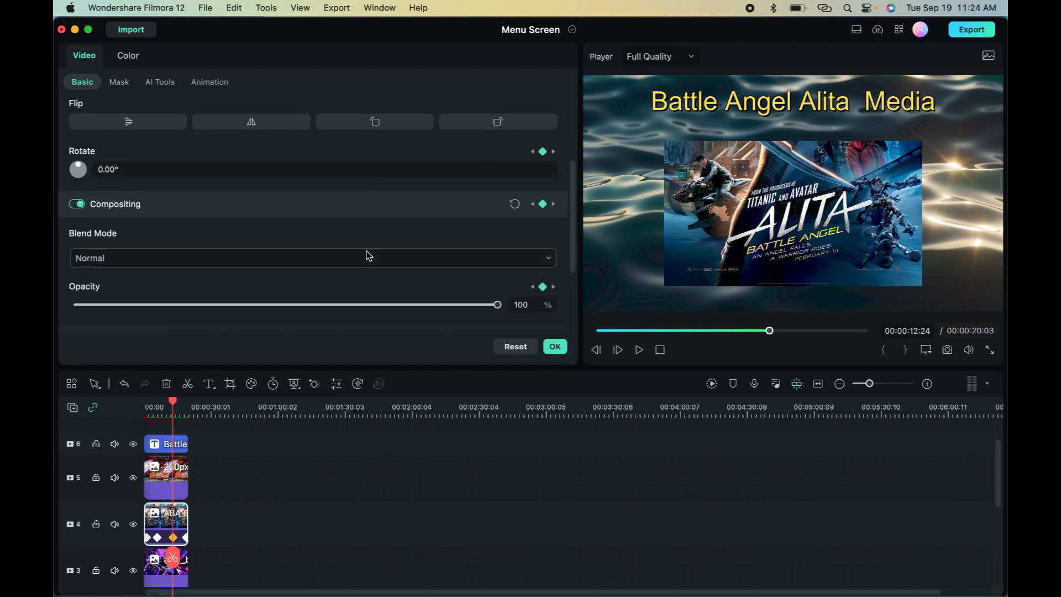
scroll(368, 254, "up", 8)
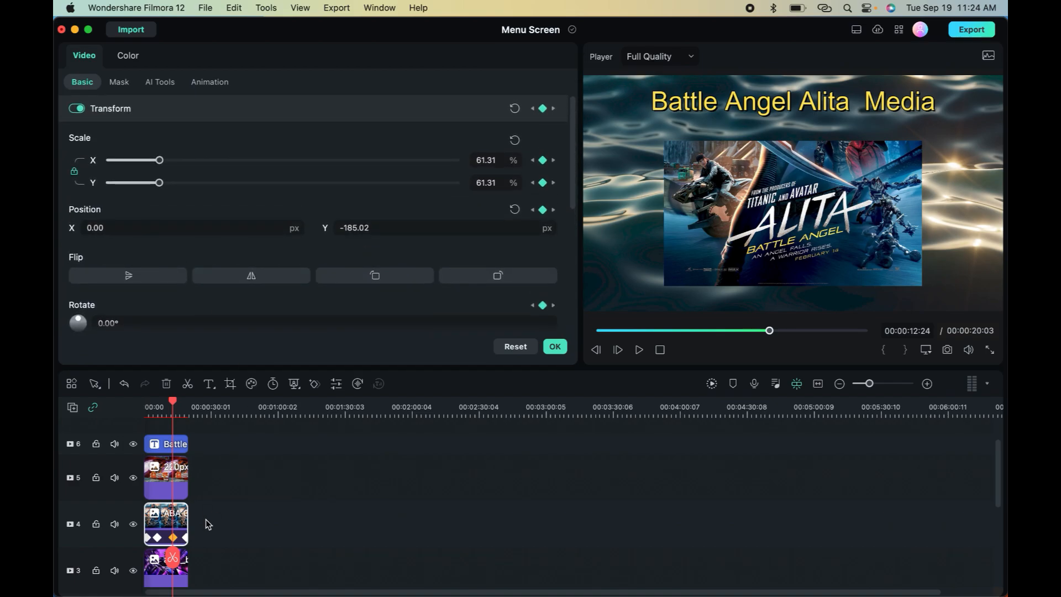
Set the ABA Cover's X position to 0.00 px at its final keyframe, 00:00:20:01, matching the 00:00:12:24 keyframe.
double_click(124, 227)
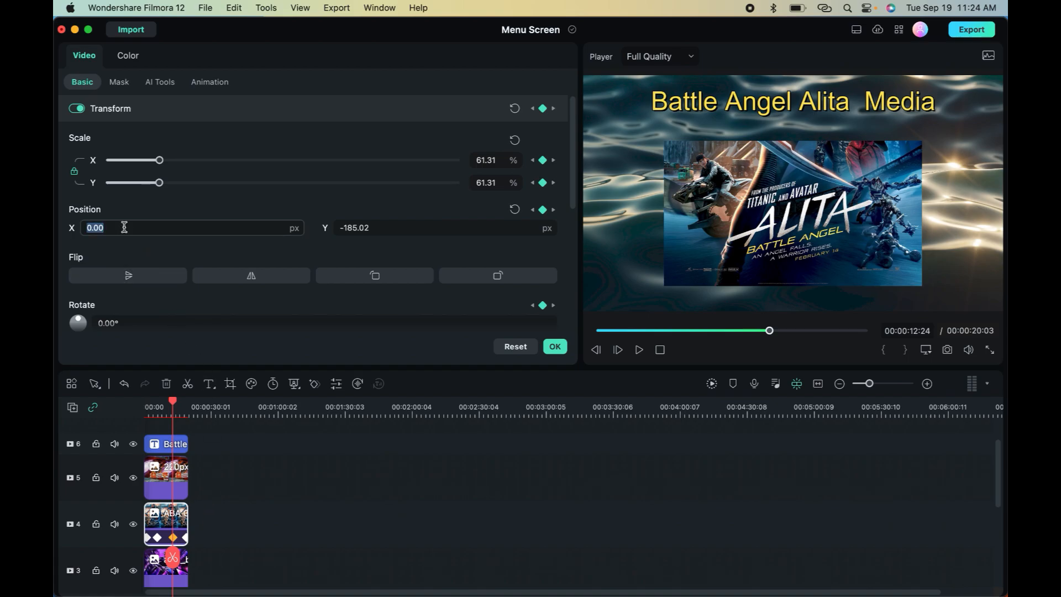
left_click(186, 537)
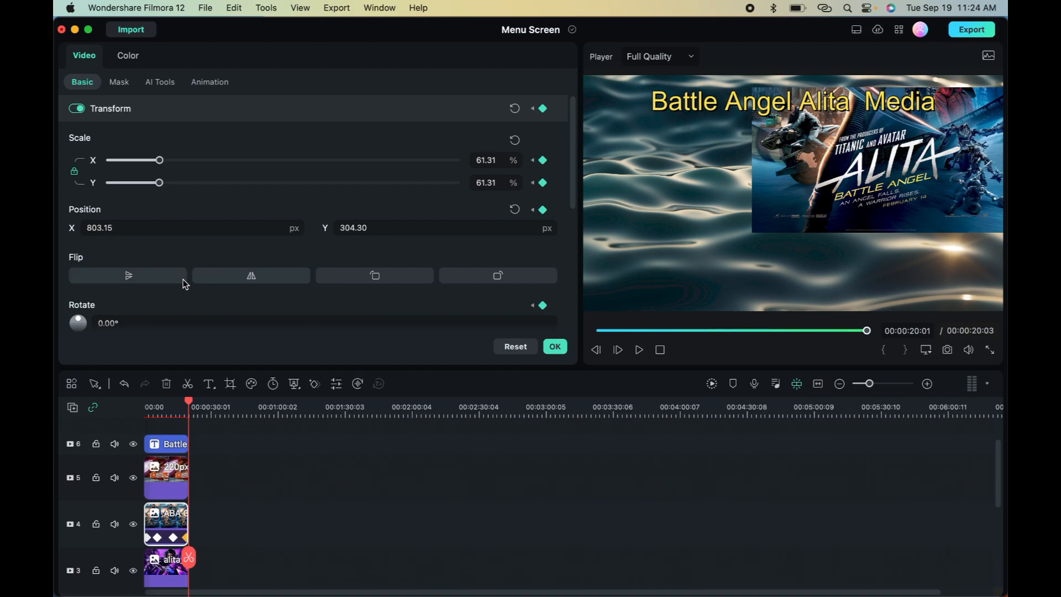
double_click(119, 228)
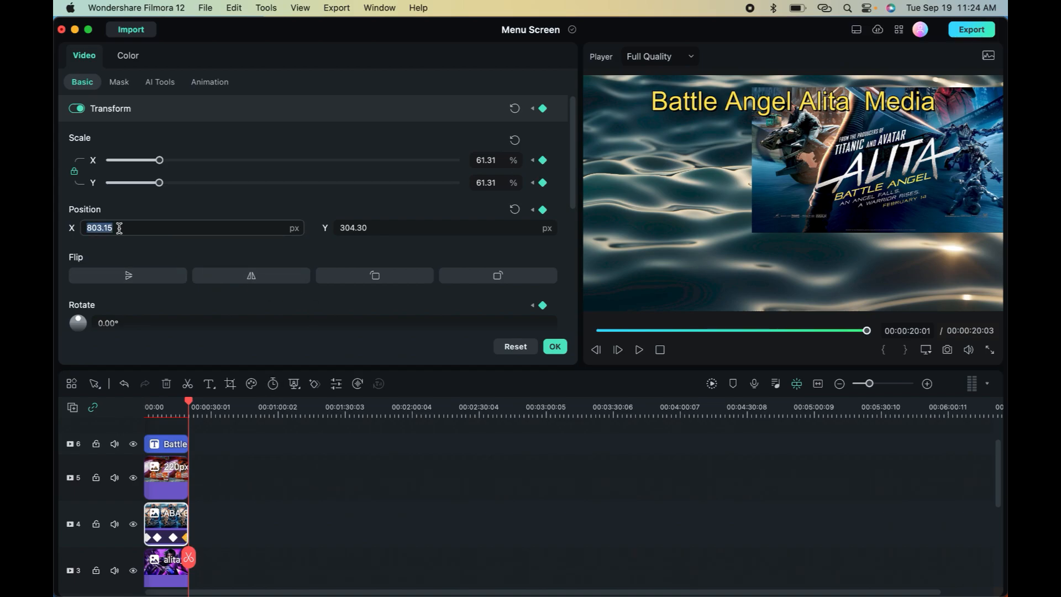
key("BackSpace")
type("0.00")
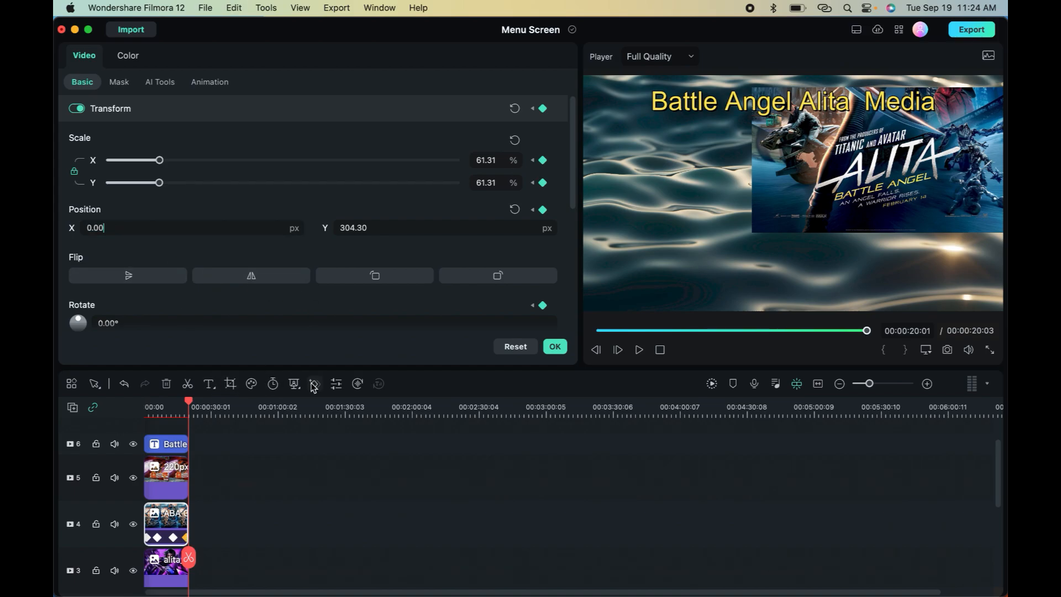
key("Return")
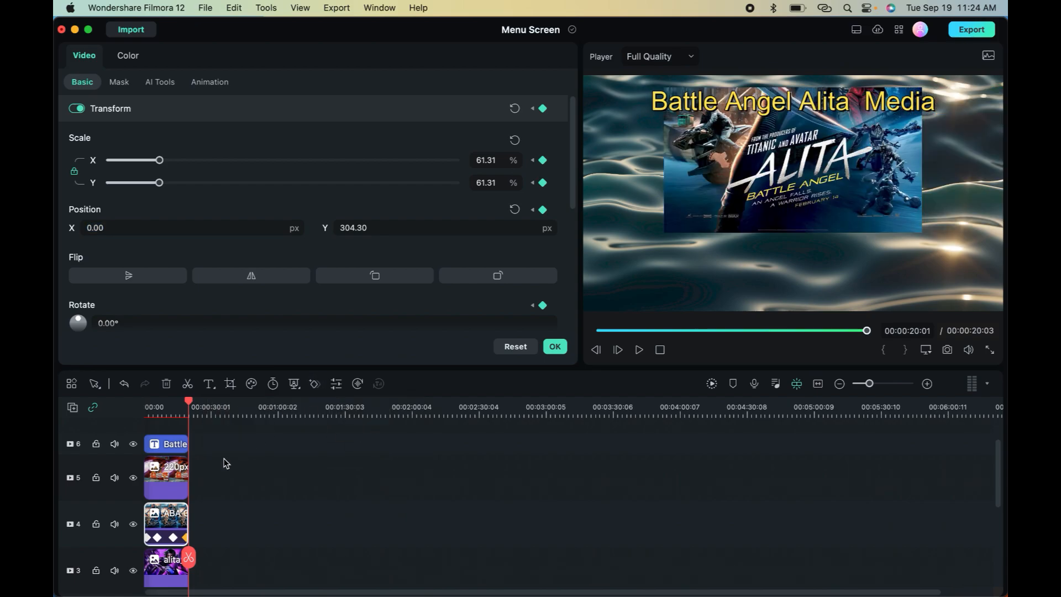
Set the ABA Cover's Y position to 0 px at its 00:00:12:24 keyframe.
left_click(173, 537)
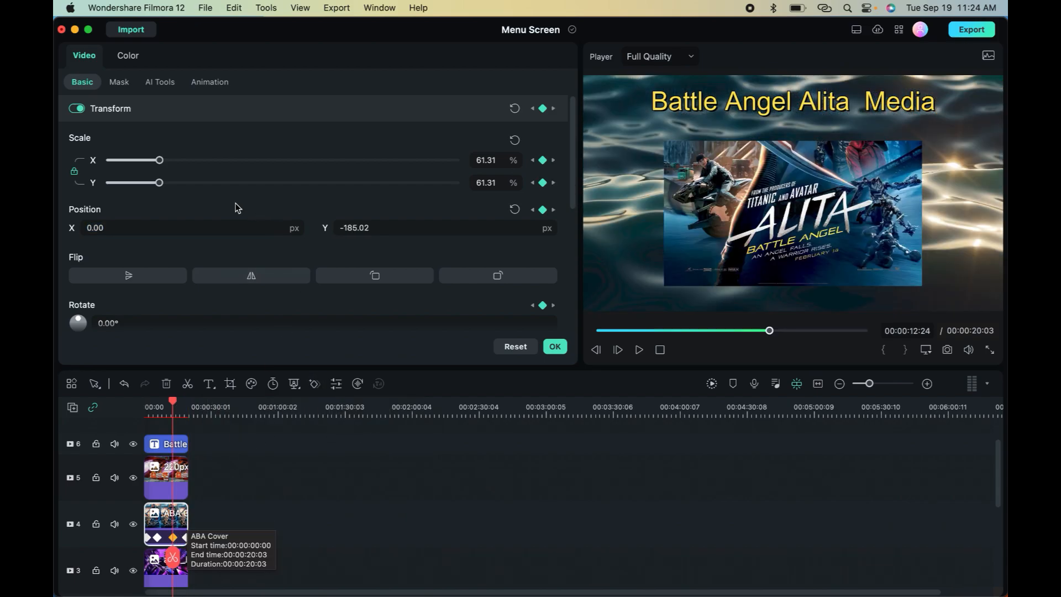
double_click(378, 225)
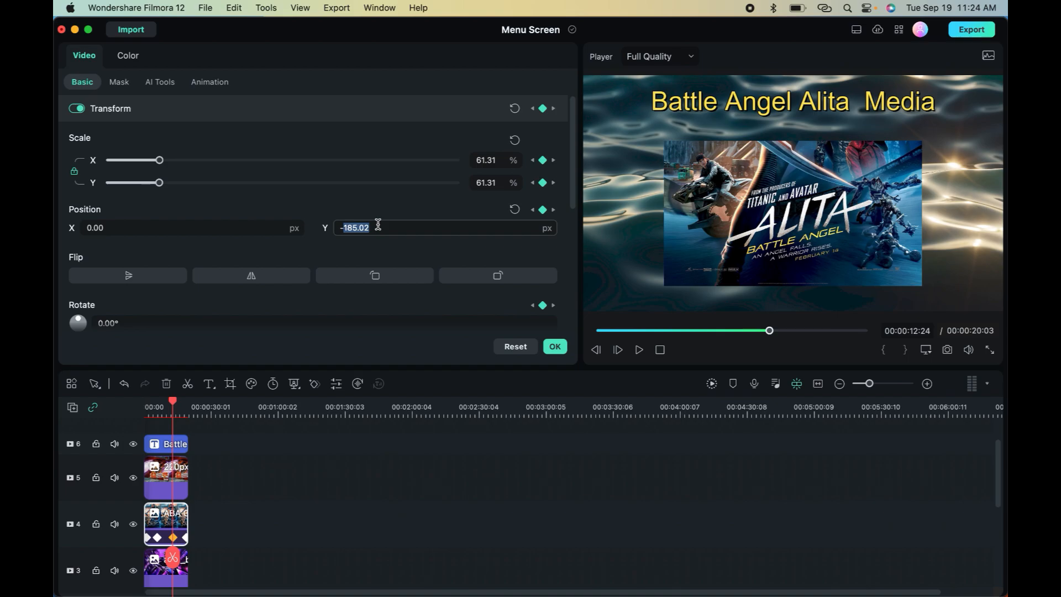
left_click_drag(378, 225, 300, 231)
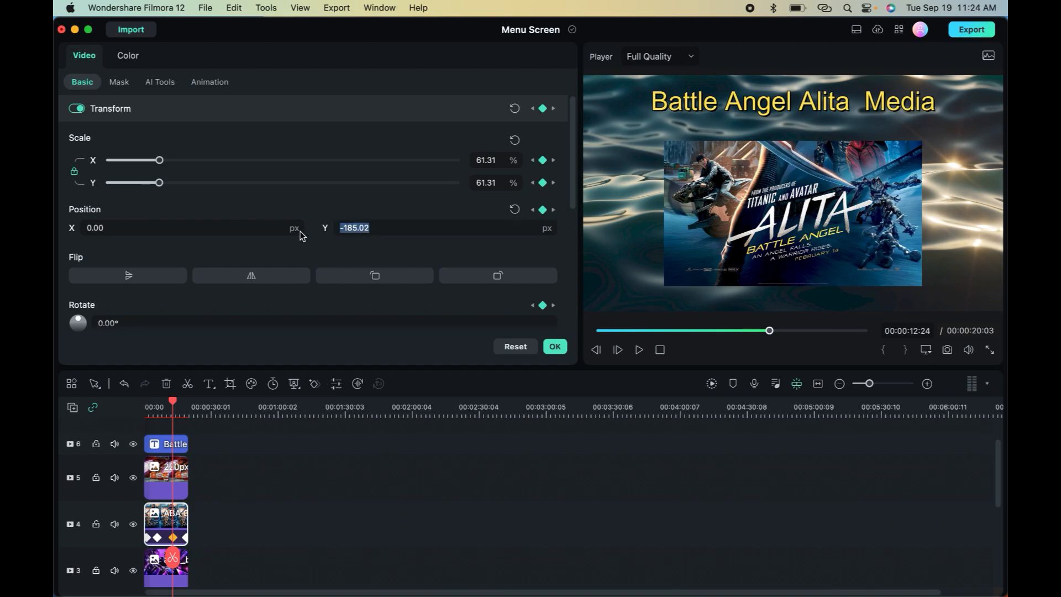
key("BackSpace")
type("0")
key("Return")
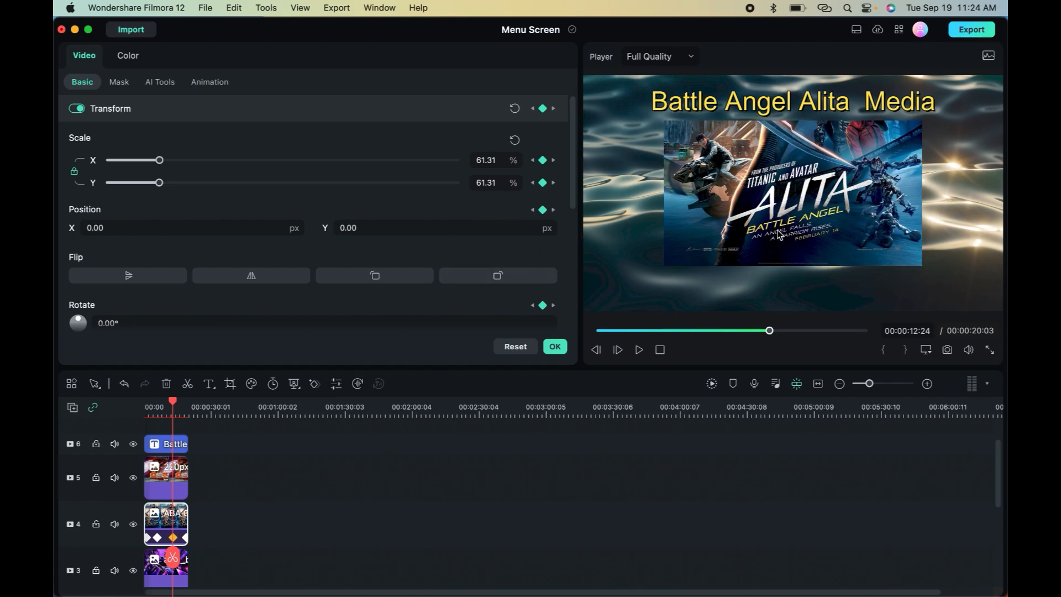
left_click(712, 242)
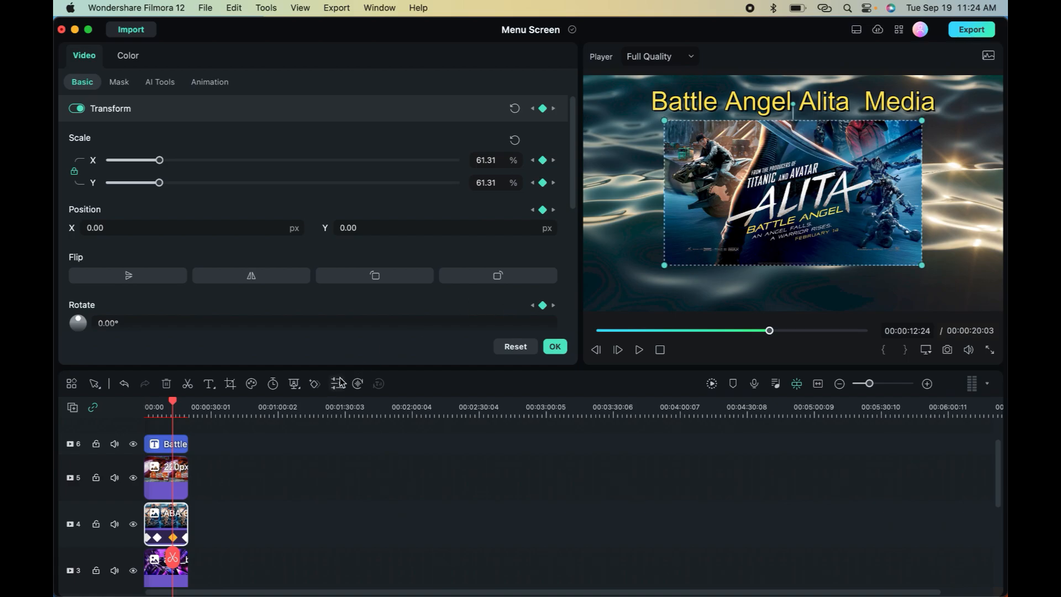
Compare the ABA Cover's Y position at its final keyframe with the value at the preceding keyframe.
left_click(186, 537)
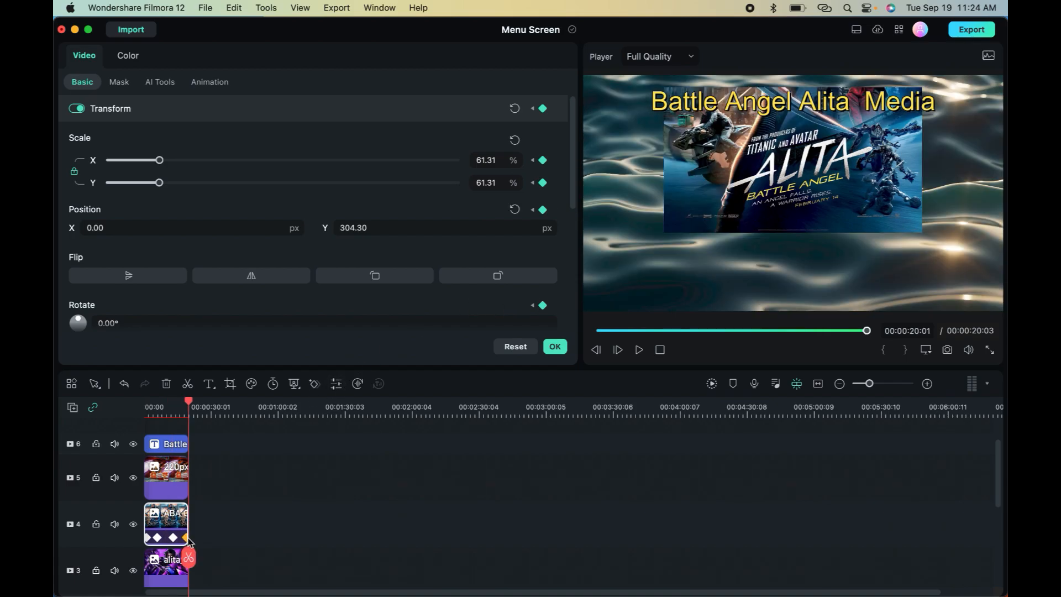
left_click(172, 537)
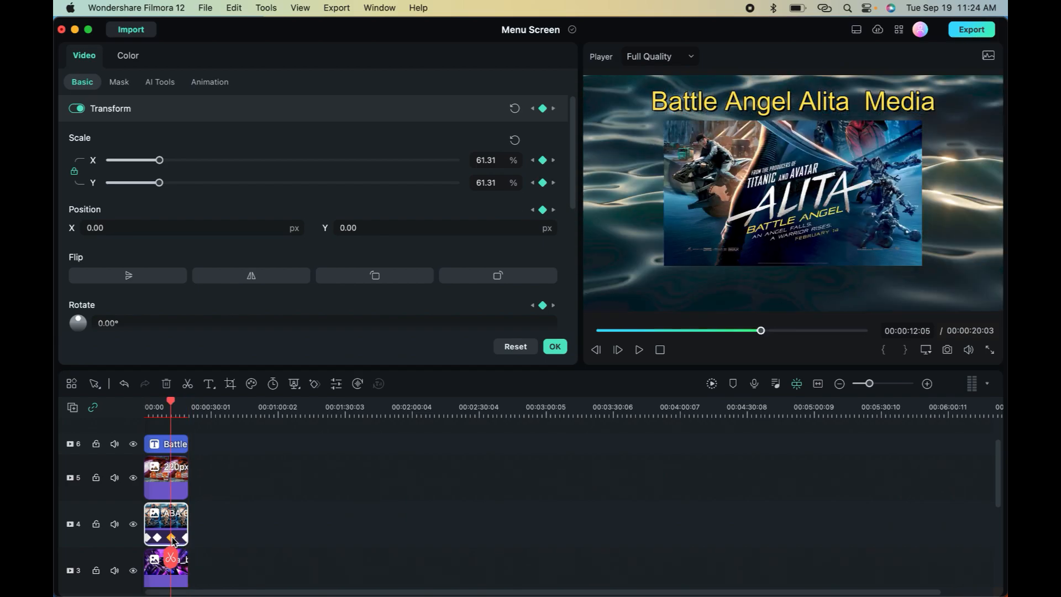
left_click(367, 228)
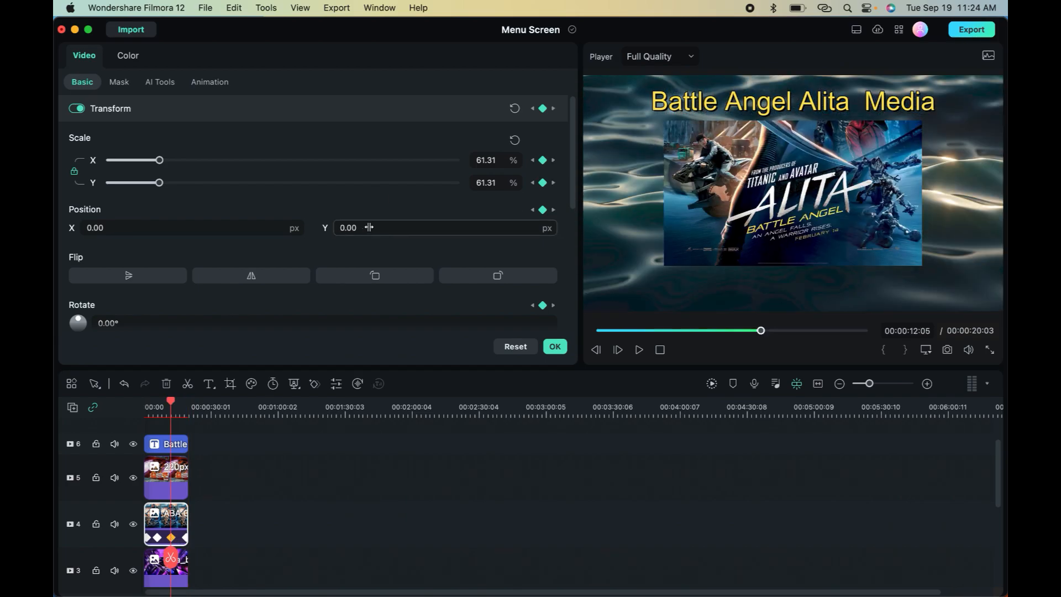
left_click(370, 228)
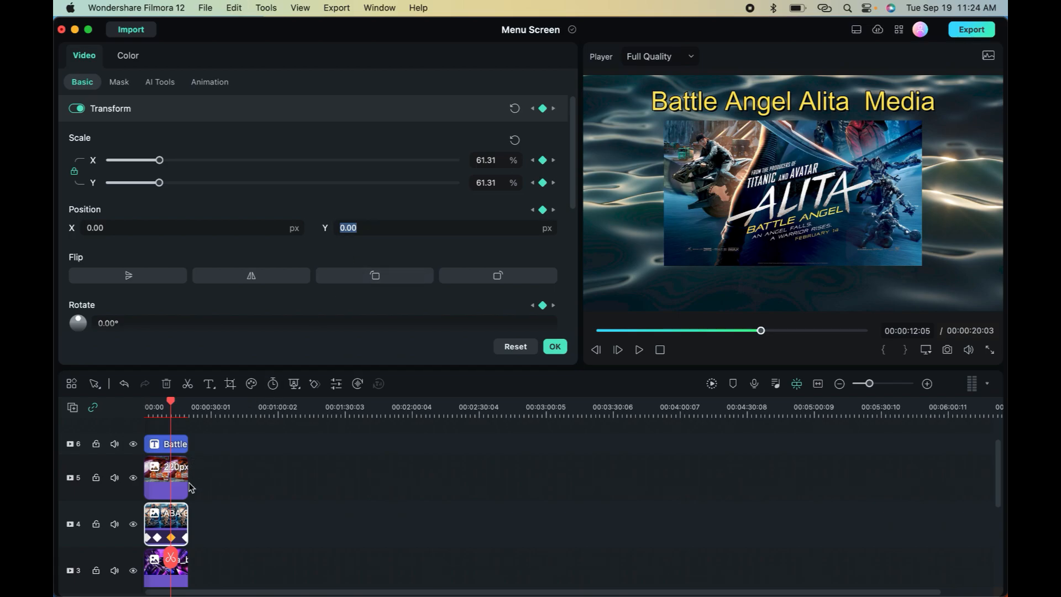
Set the ABA Cover's Y position to 0 px at its final keyframe, 00:00:20:01, apply it, and return the playhead to 00:00:12:23.
left_click(186, 539)
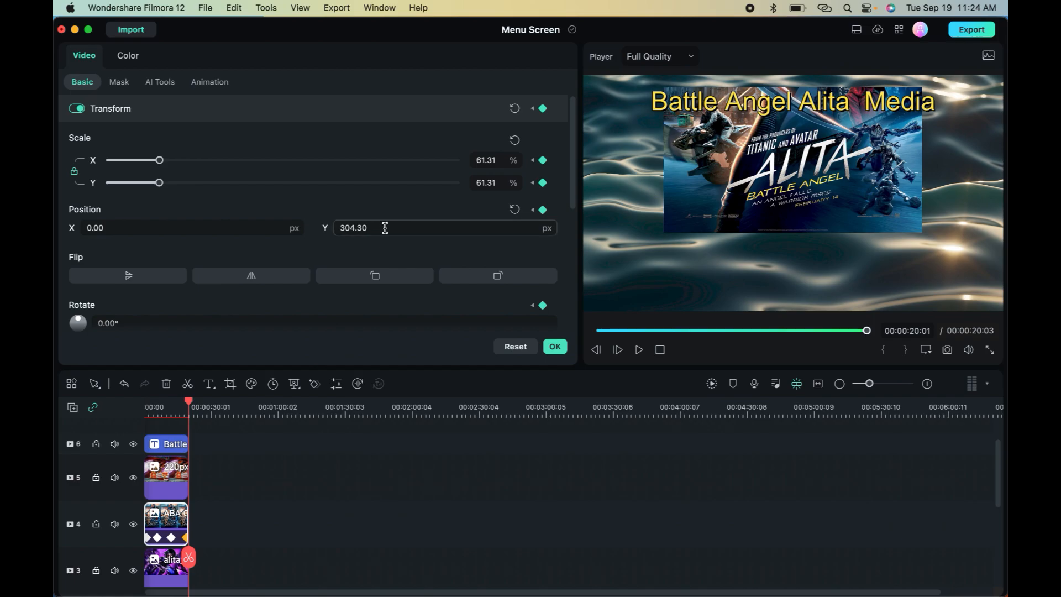
left_click_drag(385, 227, 251, 226)
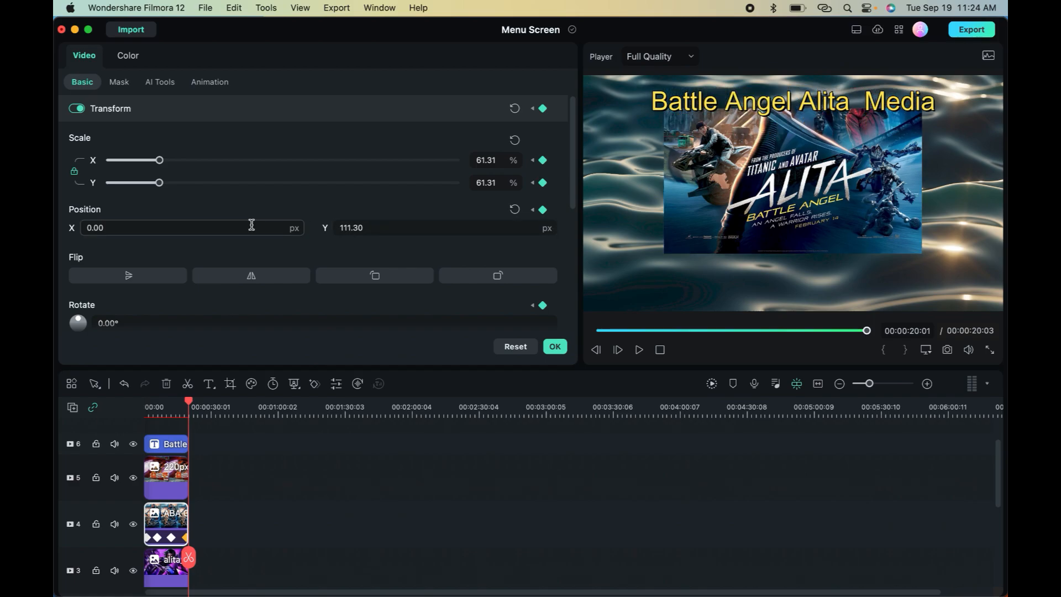
double_click(376, 227)
key("BackSpace")
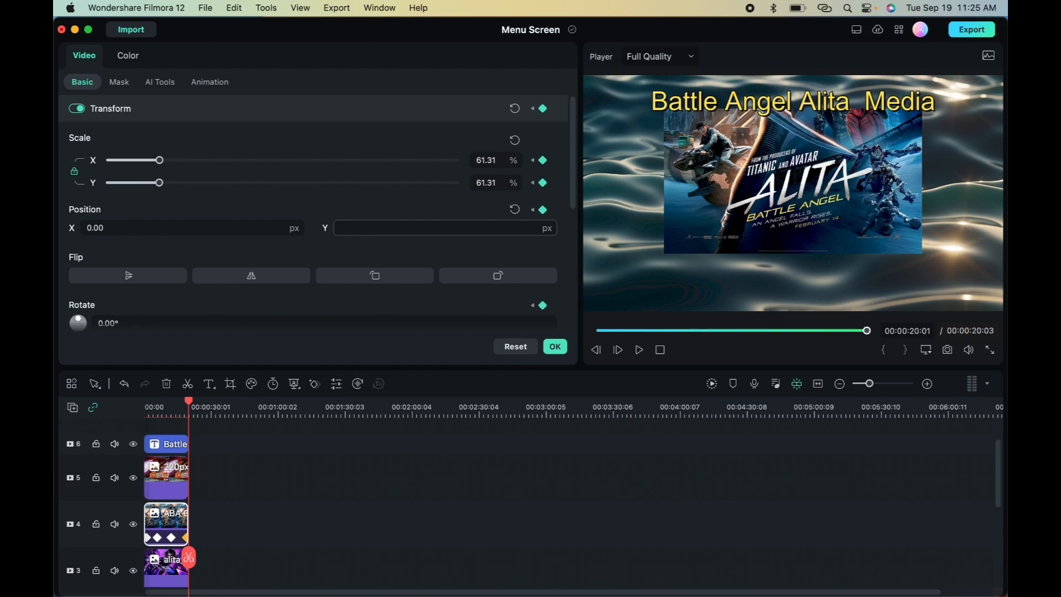
type("0")
key("Return")
left_click(555, 346)
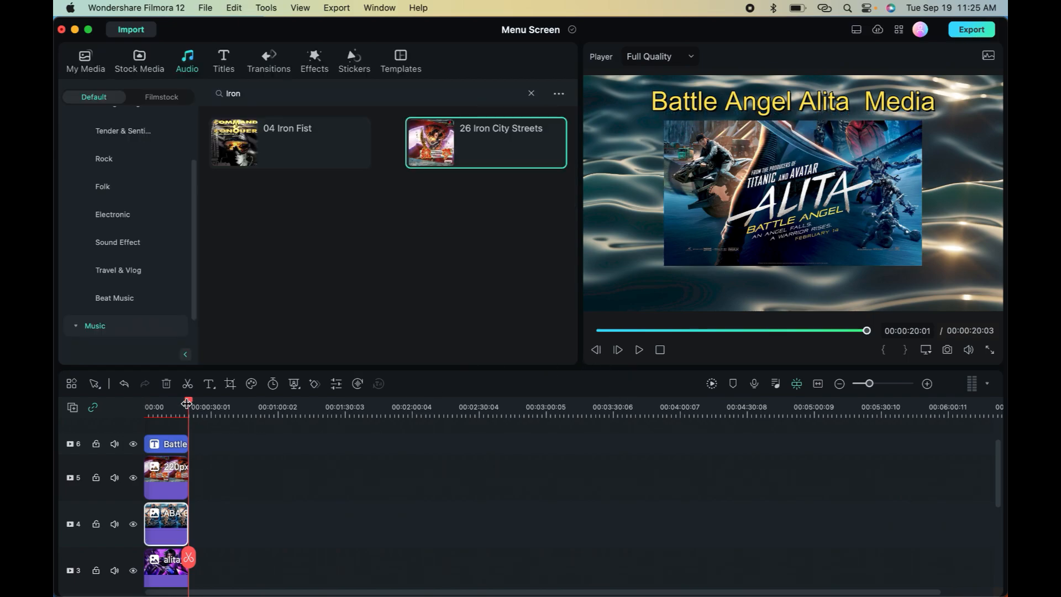
mouse_move(190, 407)
left_mouse_down()
mouse_move(149, 411)
mouse_move(191, 413)
mouse_move(174, 411)
left_mouse_up()
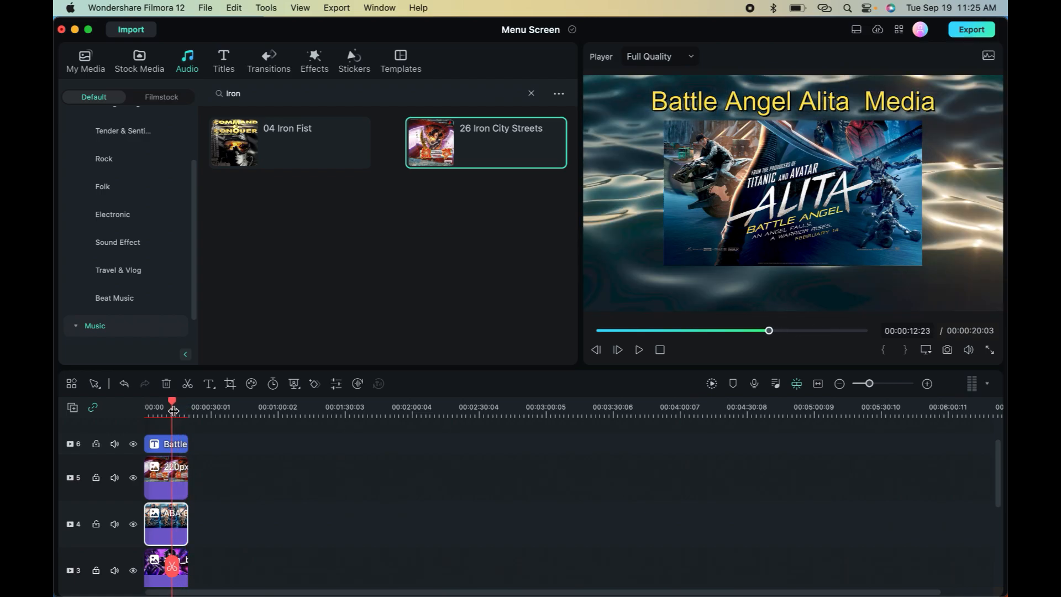
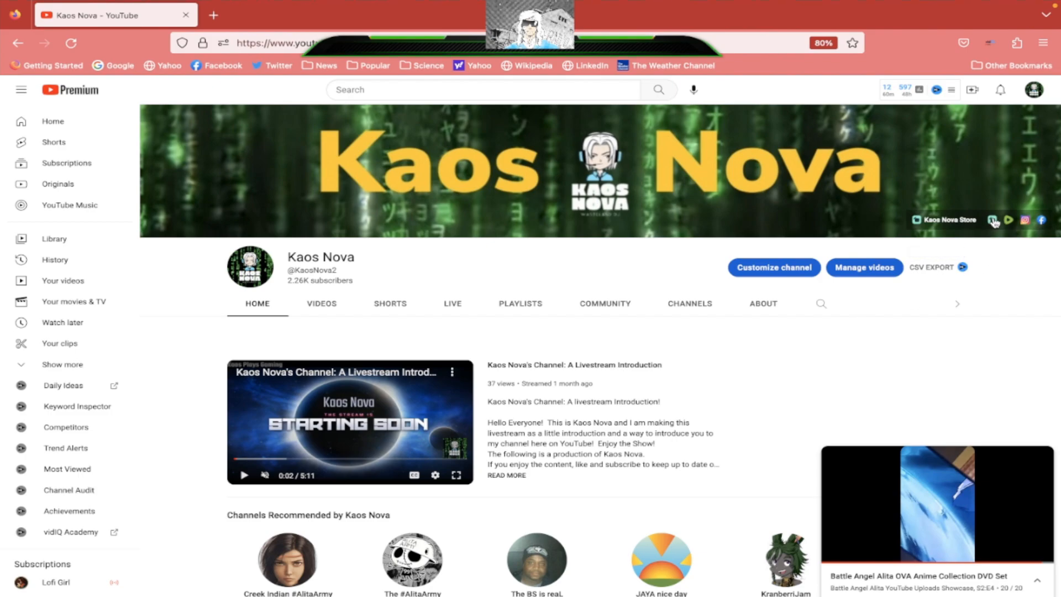
Switch to the YouTube channel page in Firefox, open its linked merch store, look through the full product list, and close the store.
left_click(918, 221)
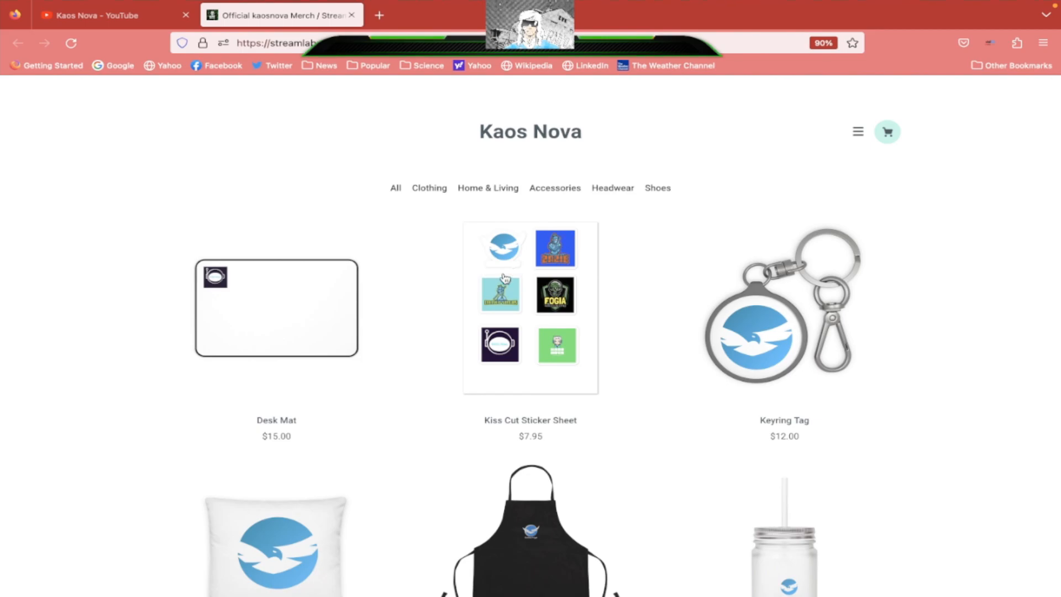
scroll(505, 278, "down", 3)
scroll(505, 278, "down", 7)
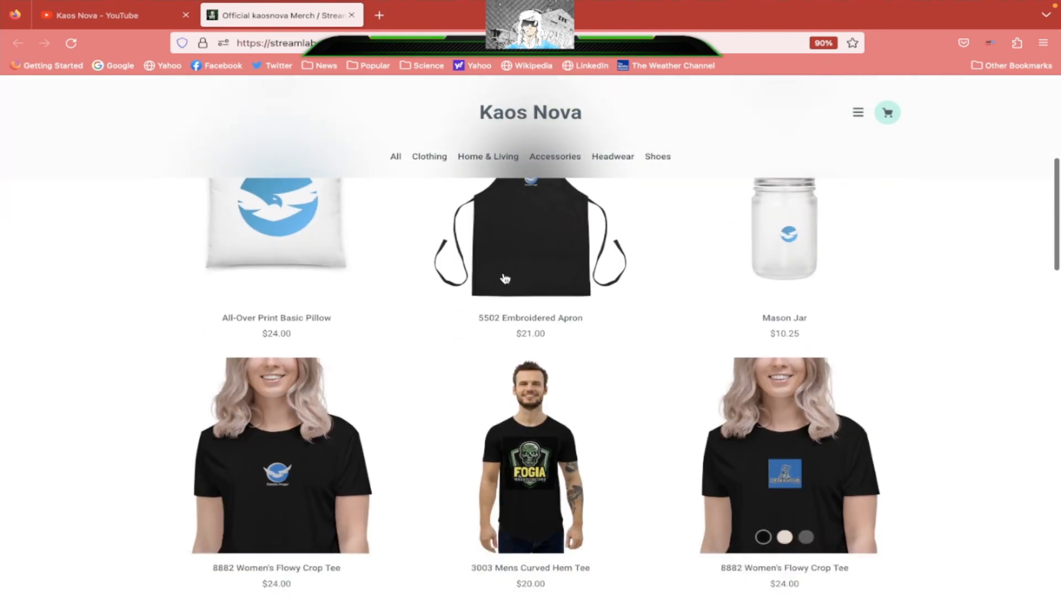
scroll(504, 277, "up", 2)
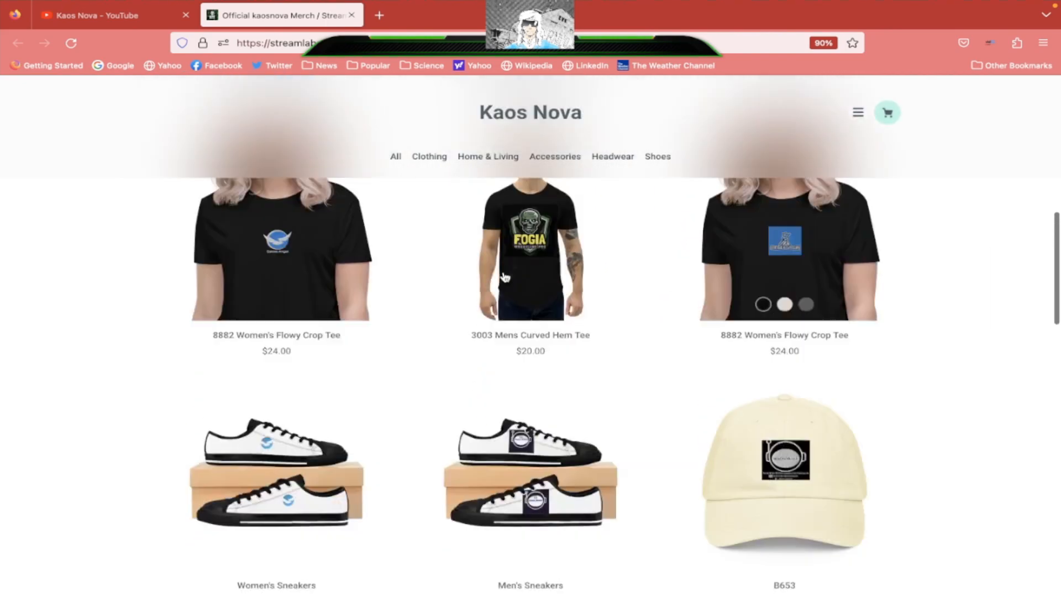
scroll(504, 277, "down", 12)
scroll(504, 276, "up", 4)
scroll(504, 276, "down", 1)
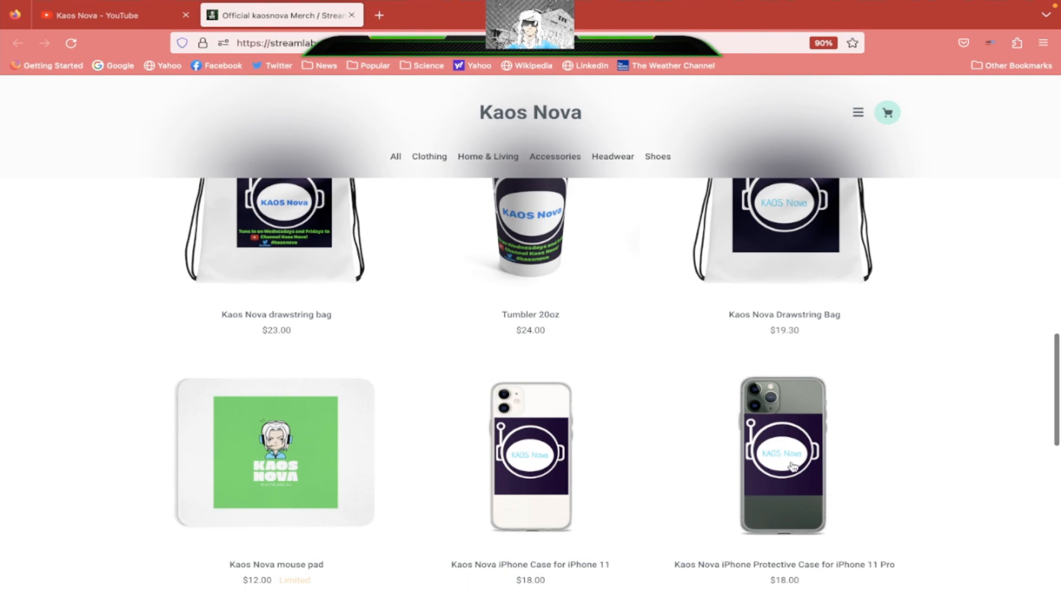
scroll(793, 466, "down", 3)
scroll(793, 466, "down", 10)
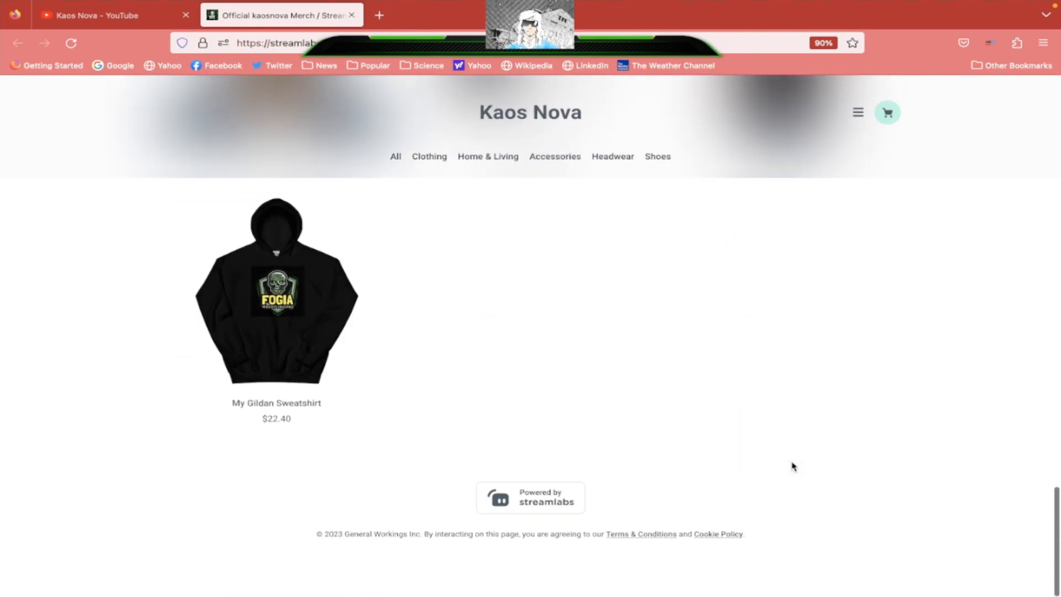
scroll(793, 466, "up", 15)
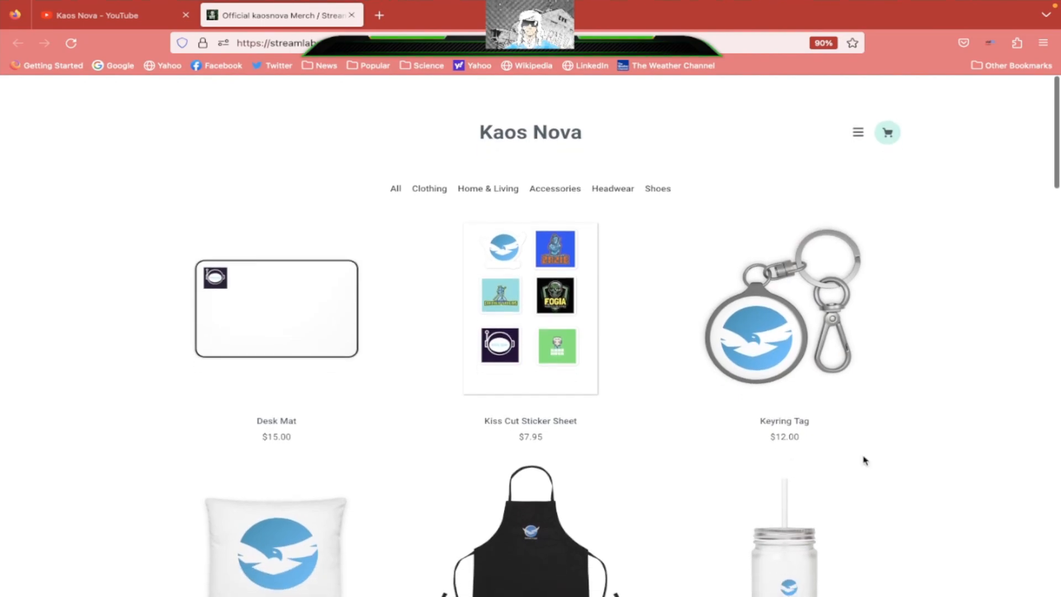
left_click(352, 50)
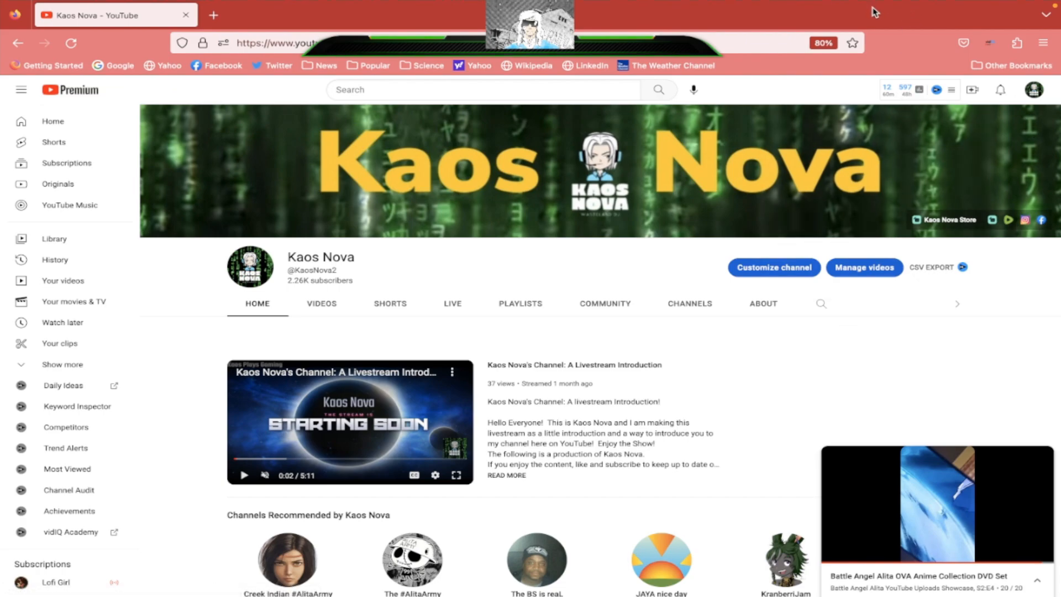
Open the Facebook profile linked in the YouTube channel banner, view it, and close it.
left_click(1042, 220)
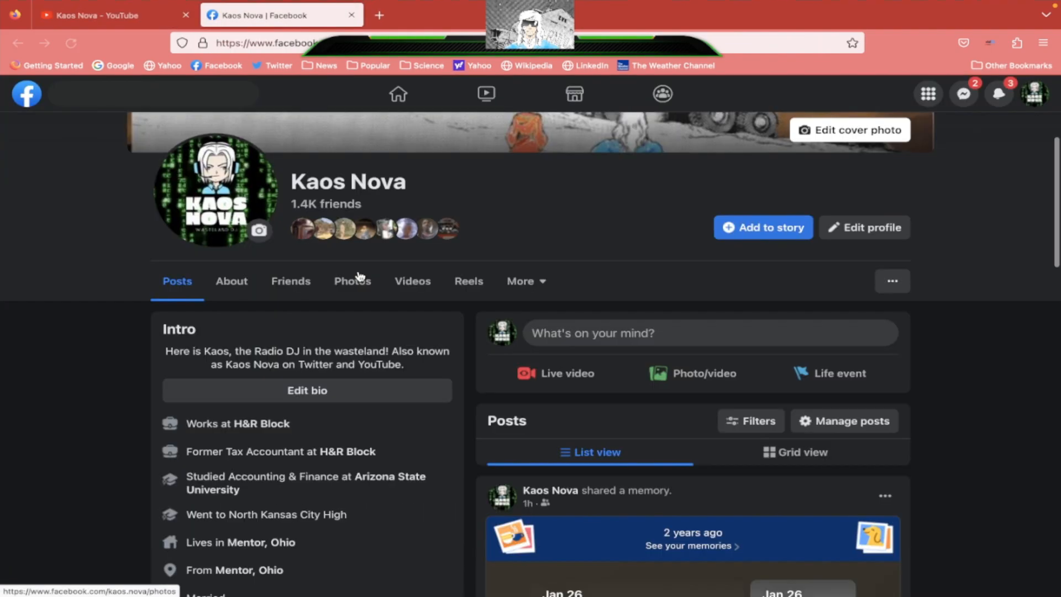
left_click(437, 231)
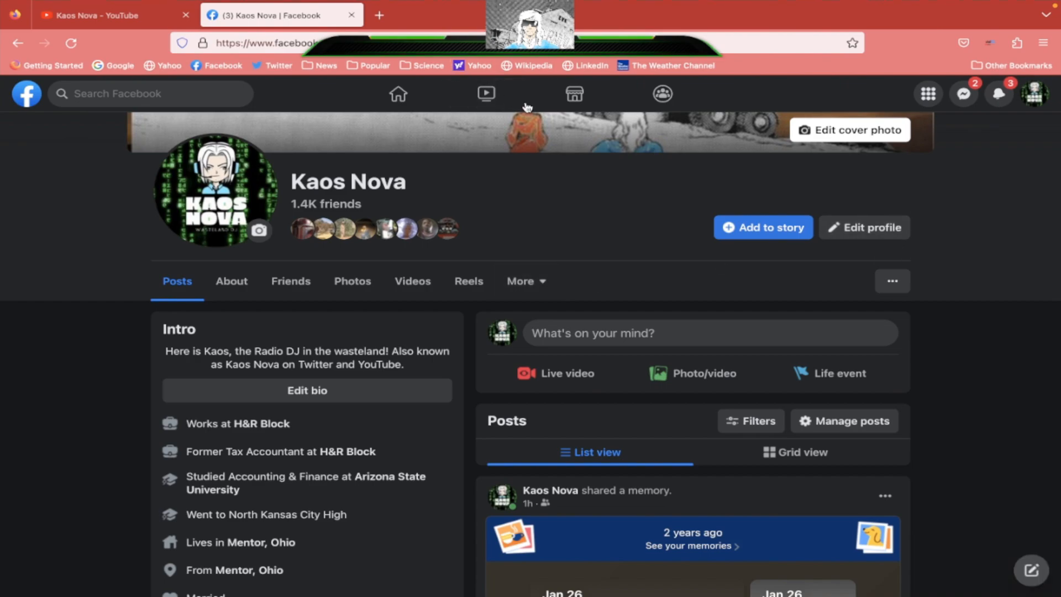
left_click(351, 15)
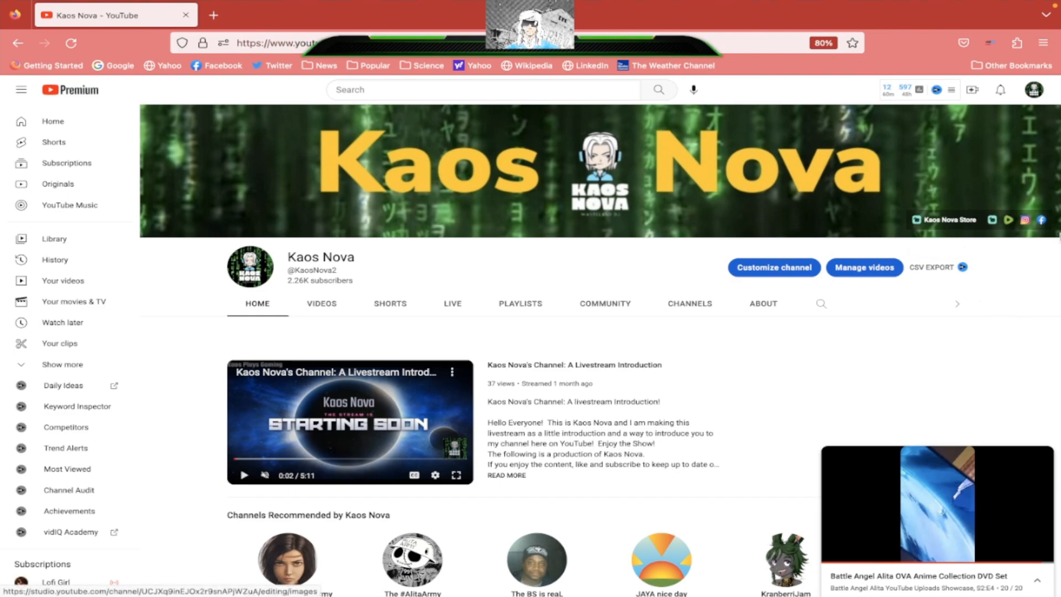
Open the Instagram profile linked in the channel banner, look through its posts, and close it.
left_click(1026, 222)
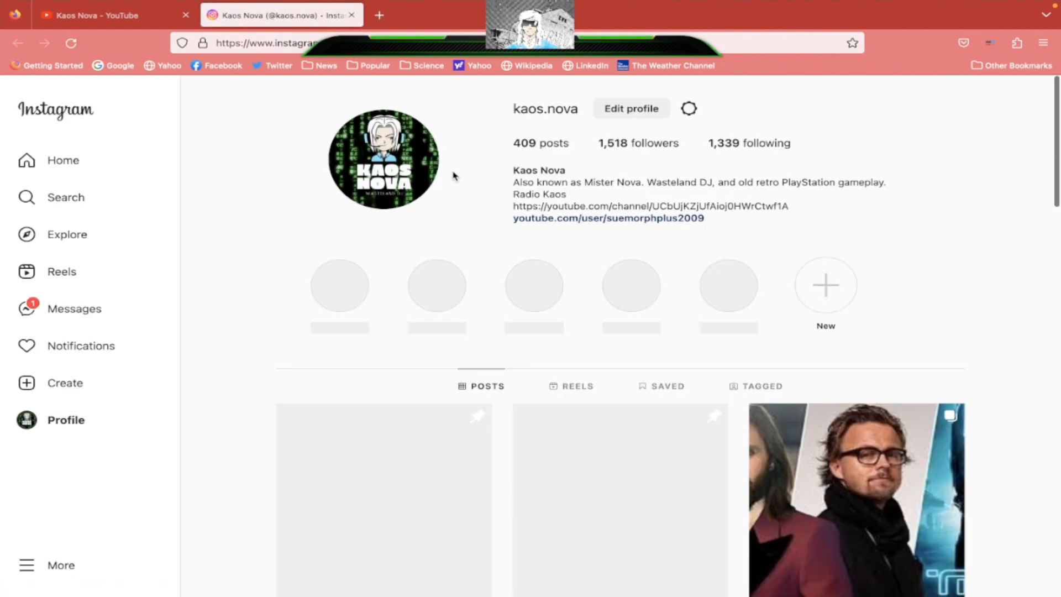
scroll(532, 217, "down", 1)
scroll(531, 217, "down", 2)
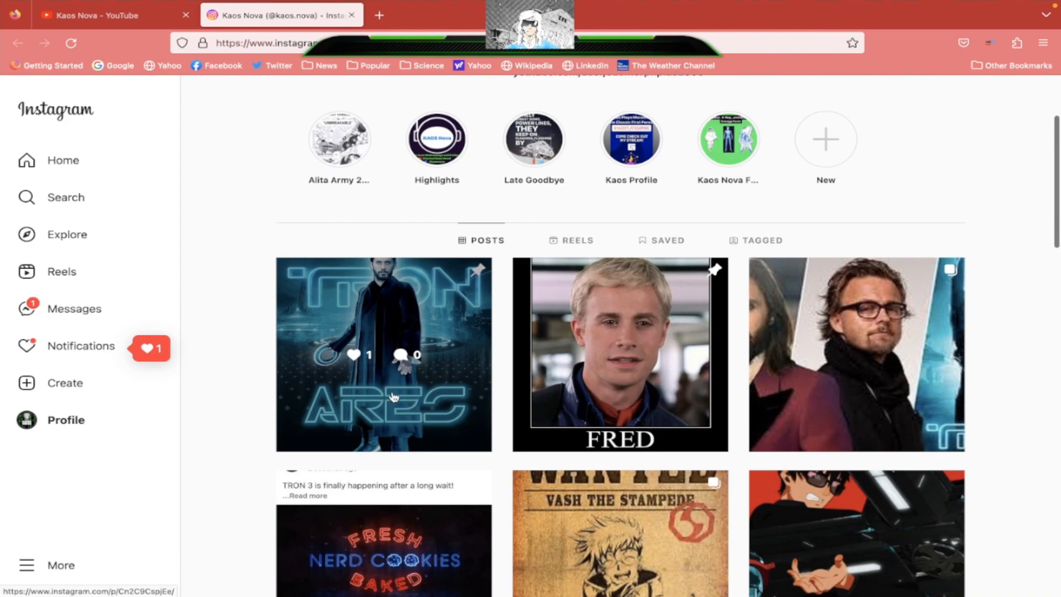
scroll(358, 365, "down", 3)
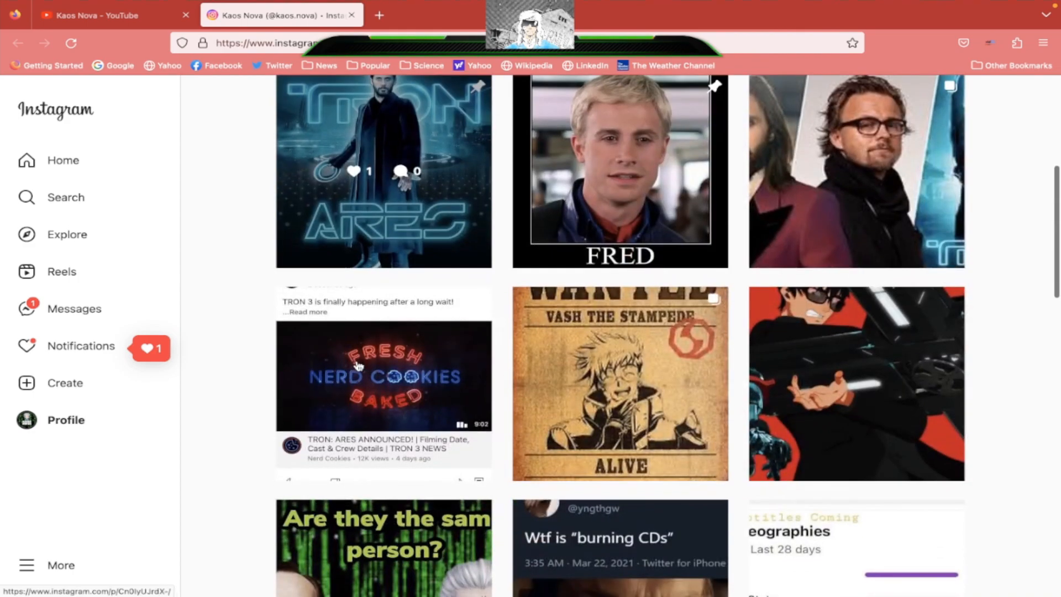
scroll(358, 366, "down", 8)
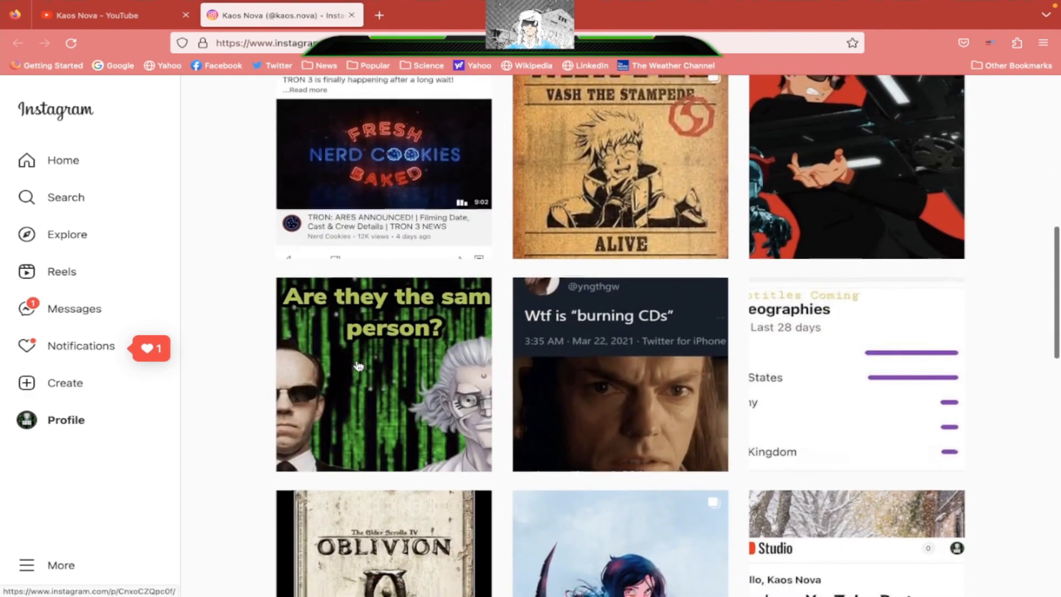
scroll(358, 365, "up", 5)
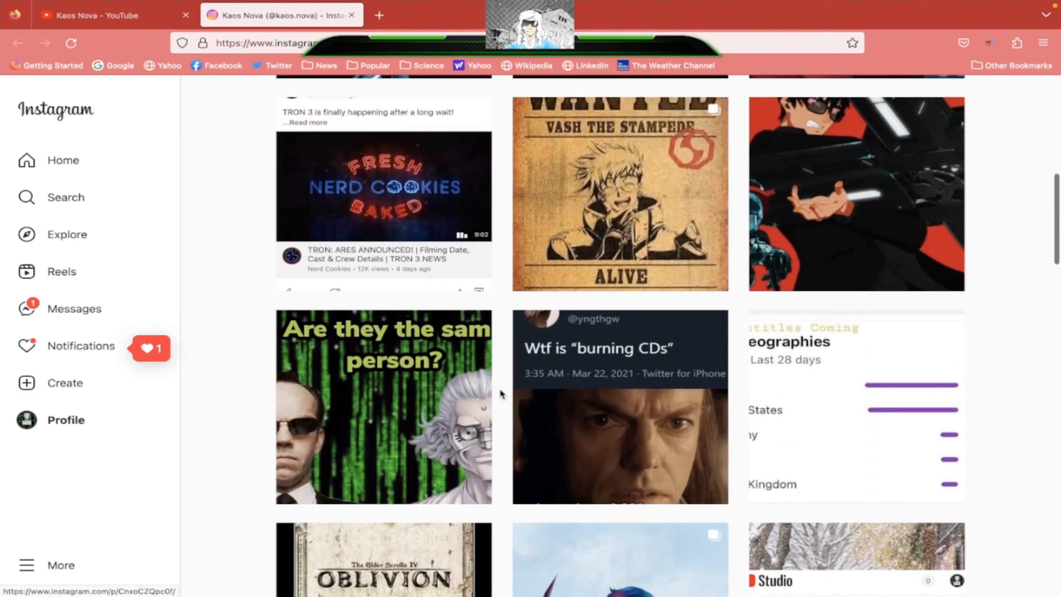
left_click(351, 15)
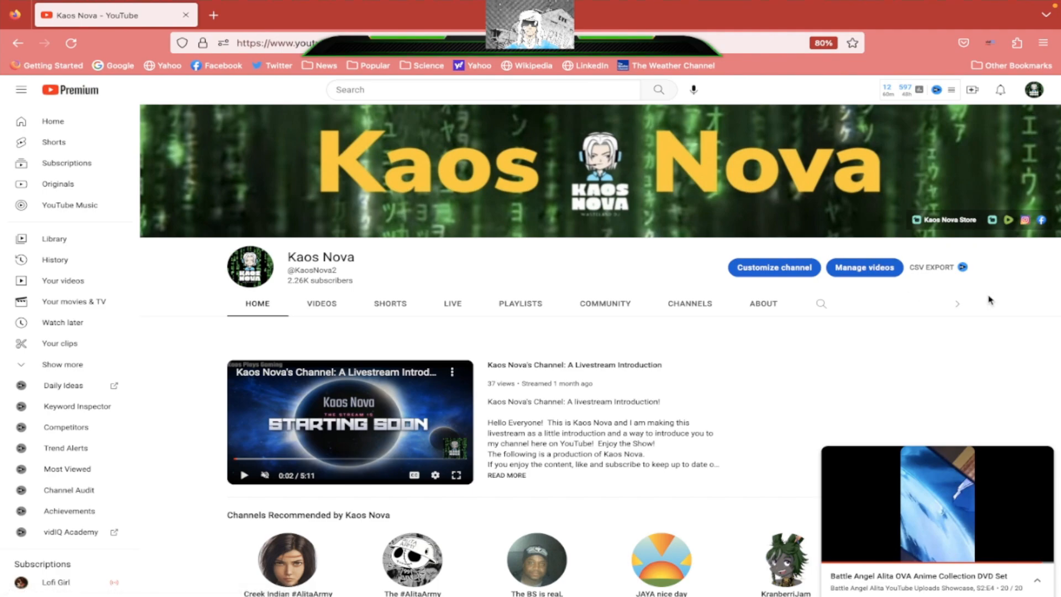
Open the Rumble channel linked in the YouTube banner, look through its uploaded videos, and close it.
left_click(1011, 223)
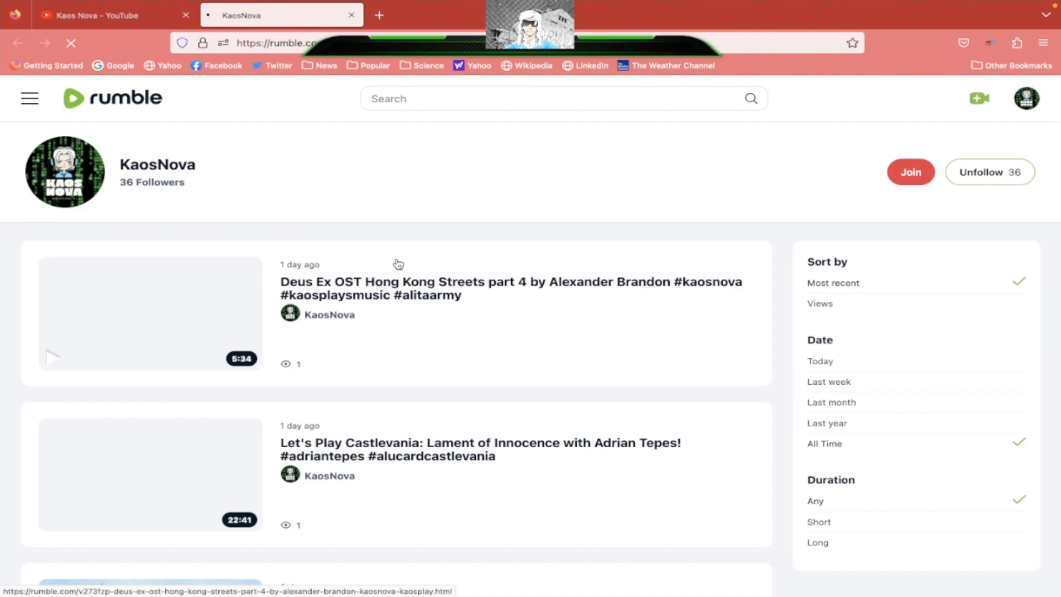
scroll(398, 263, "down", 1)
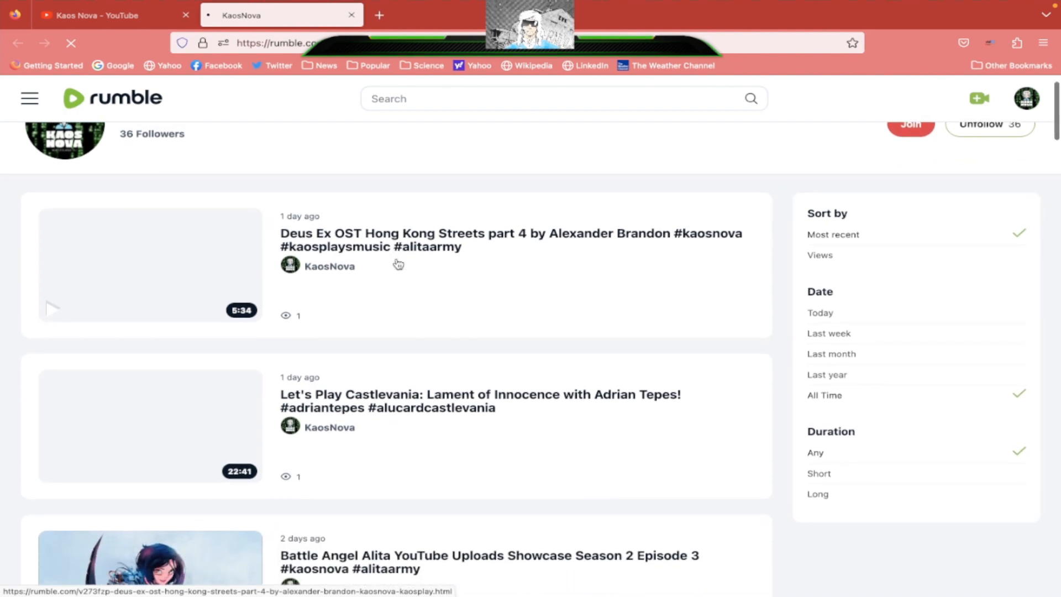
scroll(398, 265, "down", 2)
scroll(398, 265, "up", 3)
scroll(399, 265, "down", 1)
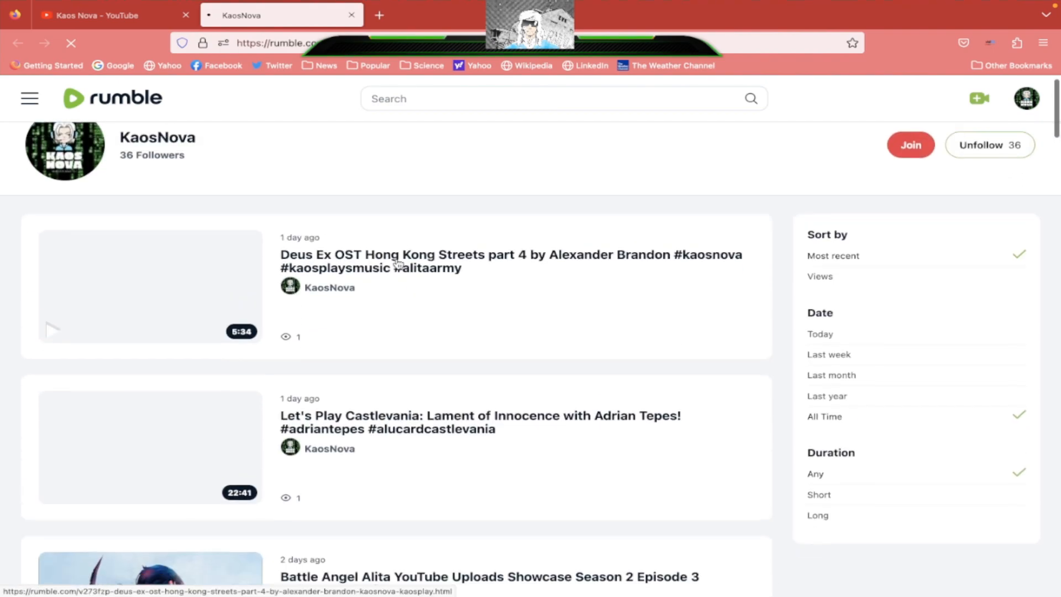
scroll(399, 263, "down", 10)
scroll(399, 263, "up", 2)
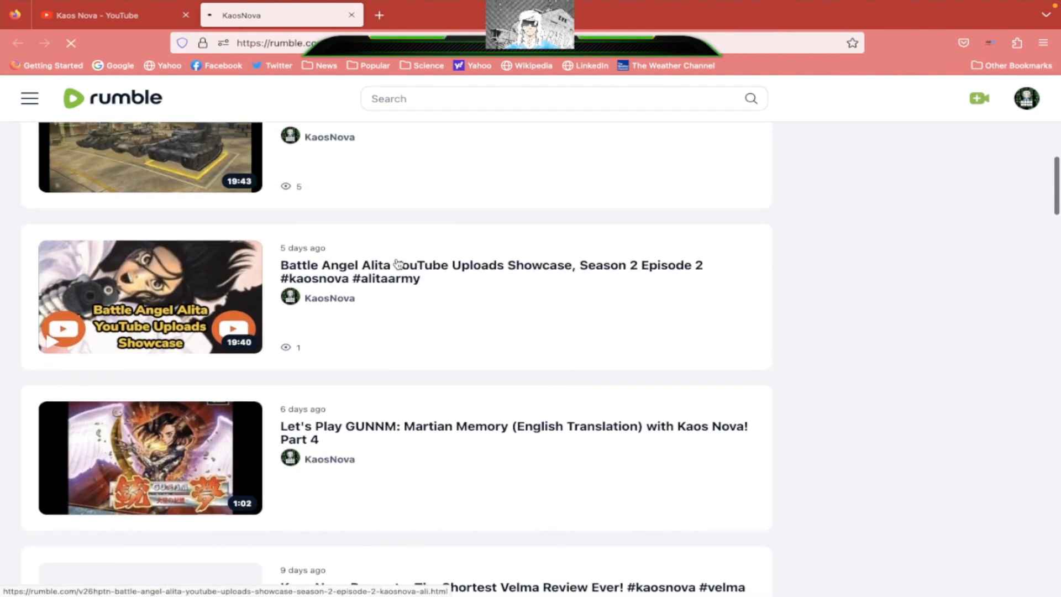
scroll(399, 264, "up", 3)
scroll(398, 264, "down", 3)
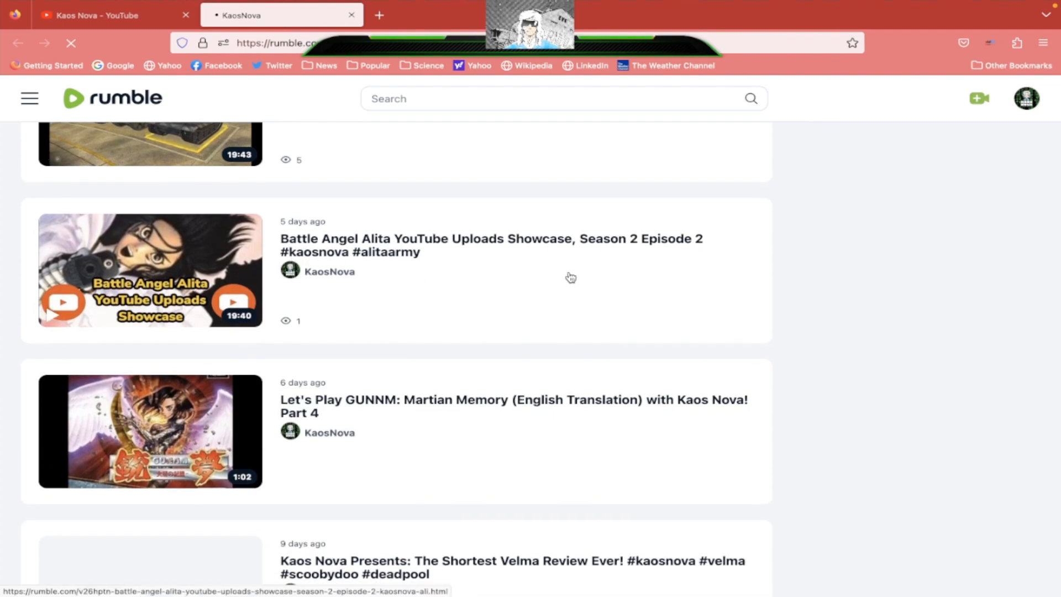
left_click(351, 16)
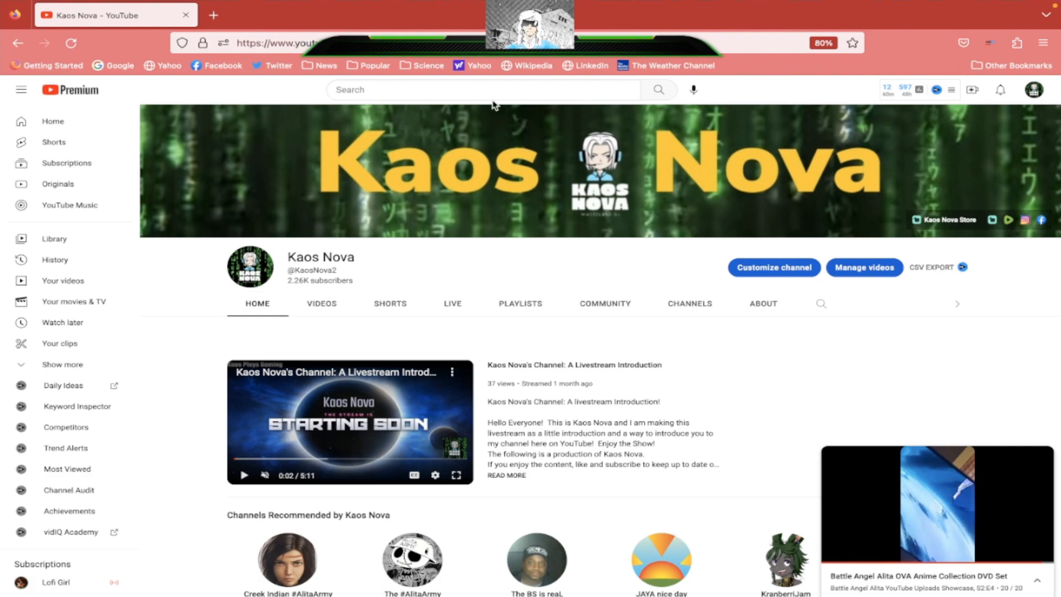